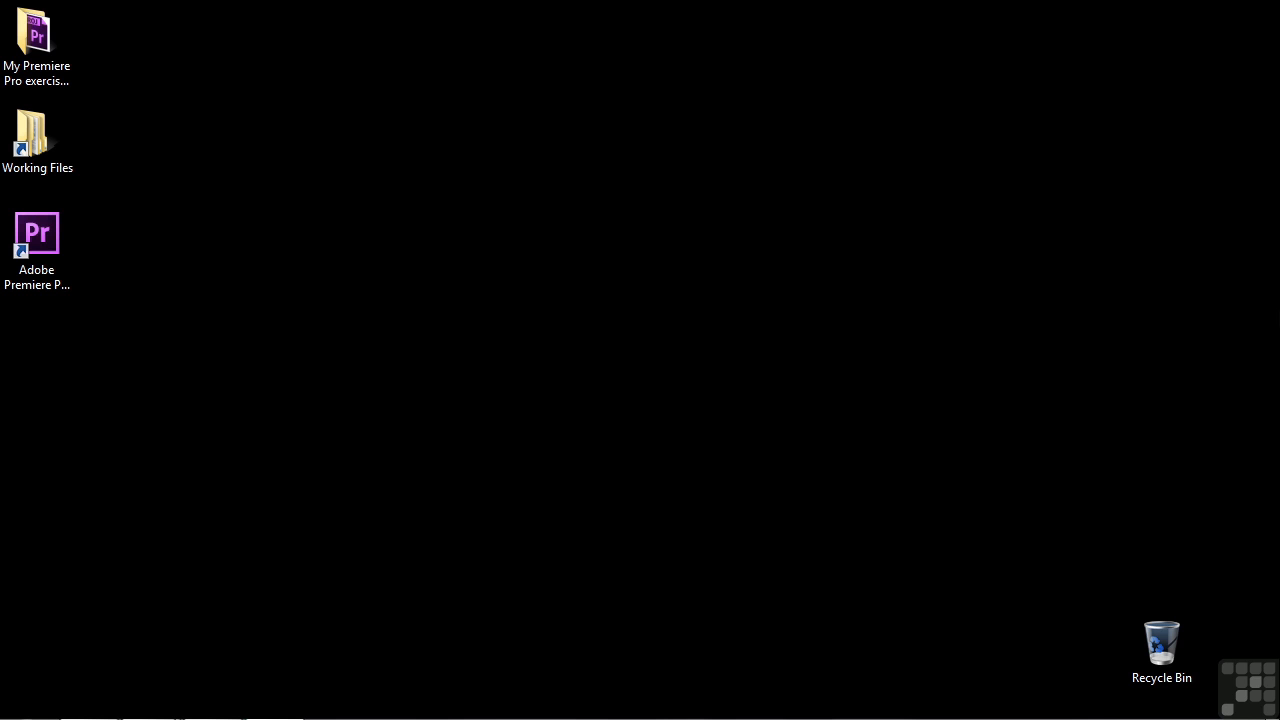
Open the project 0406-managing assets.prproj from the projects folder inside Working Files
double_click(33, 135)
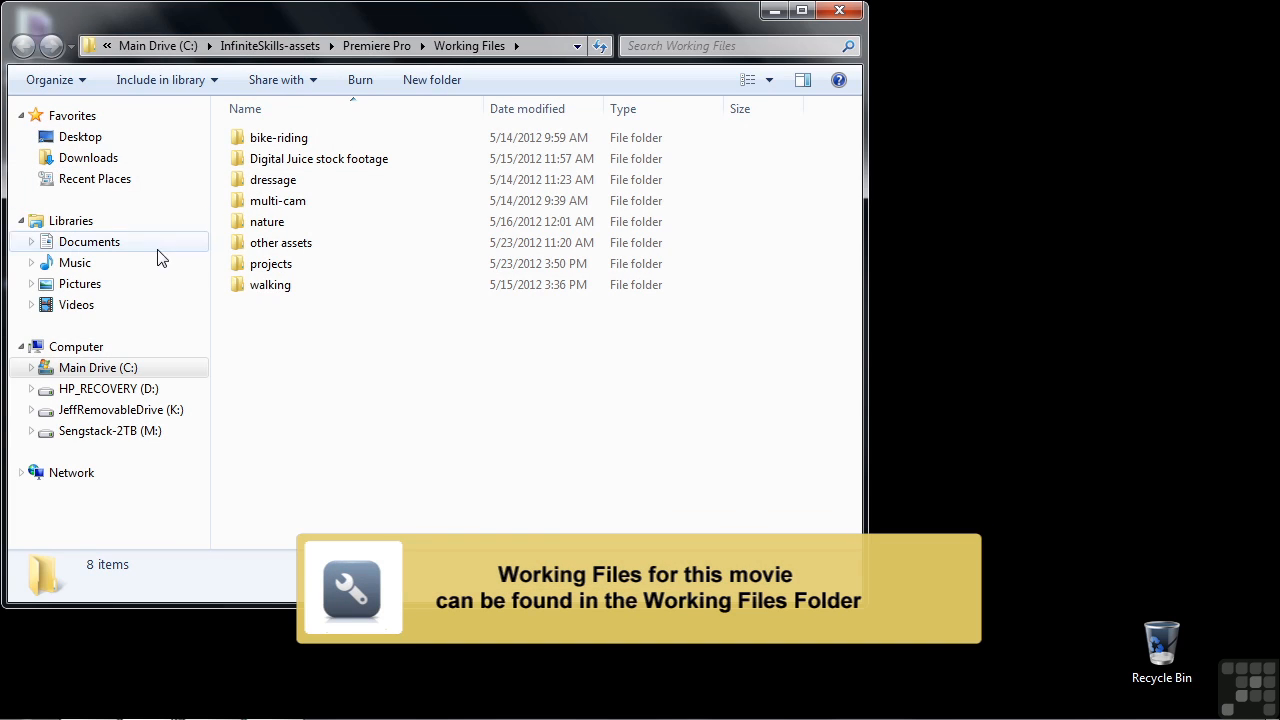
double_click(251, 270)
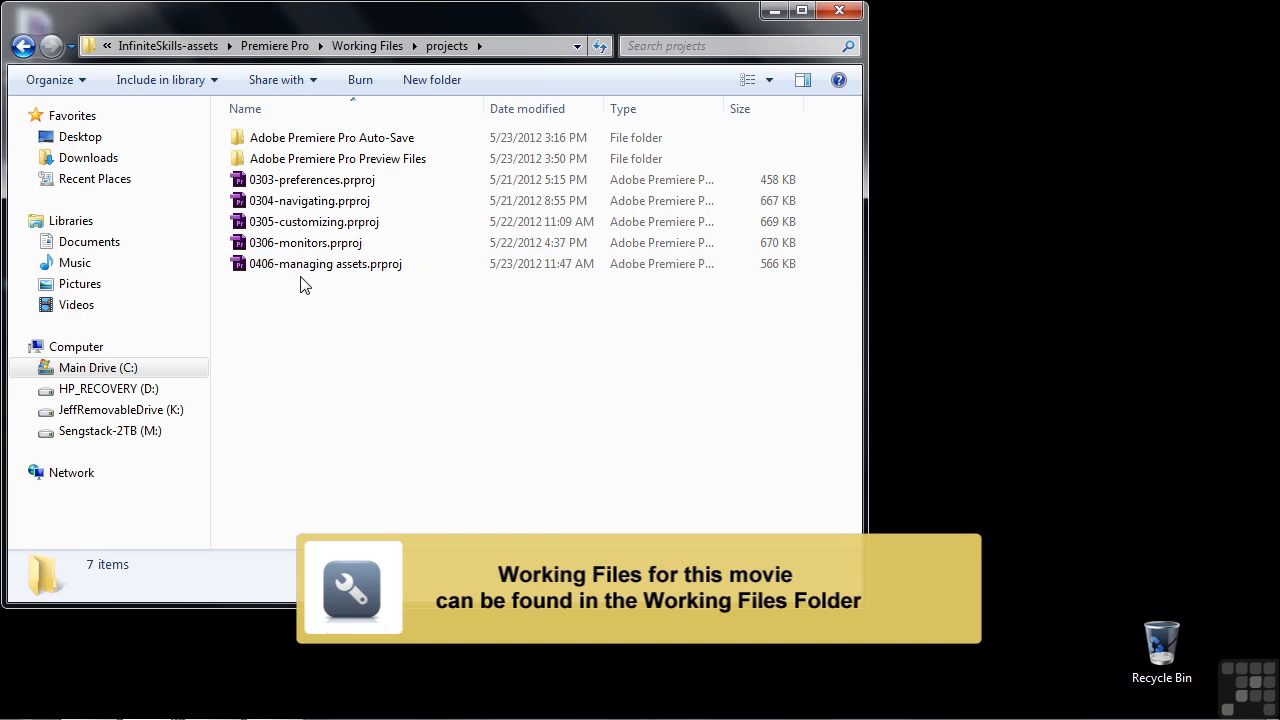
double_click(251, 266)
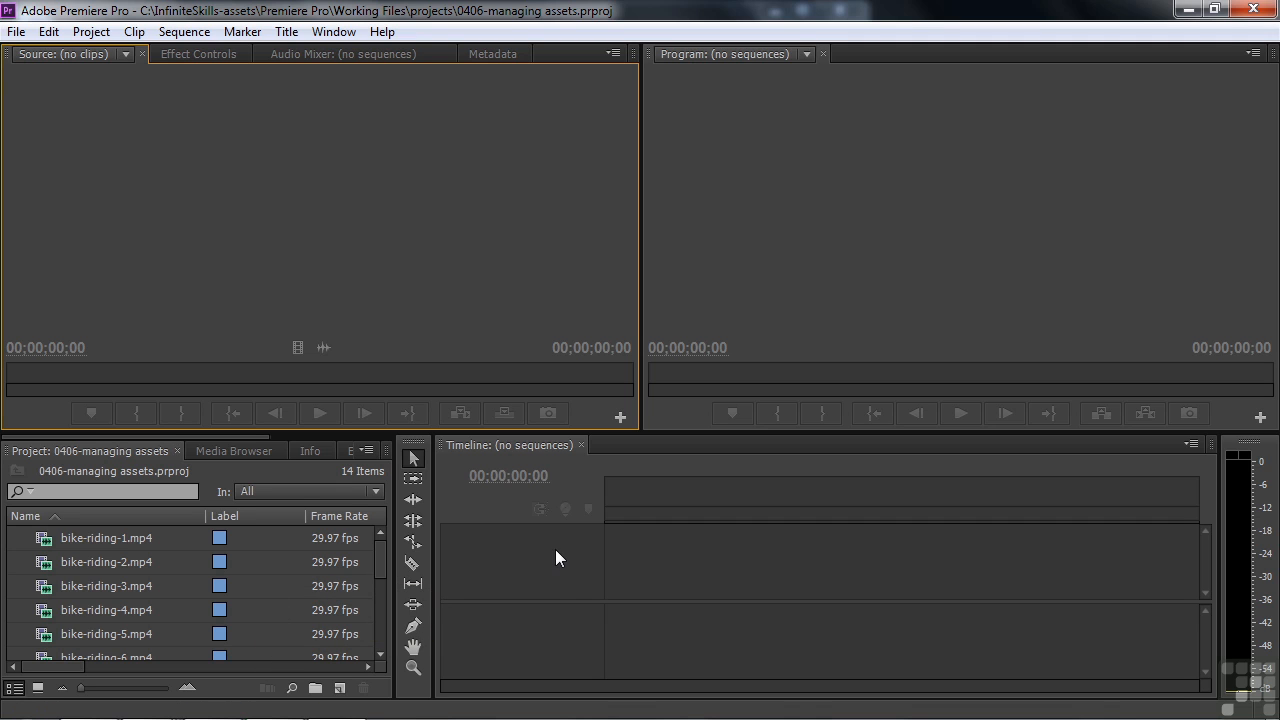
Look through the project's asset list to examine the file-type icons of the video, image and audio items
mouse_move(383, 562)
left_mouse_down()
mouse_move(376, 639)
mouse_move(376, 552)
left_mouse_up()
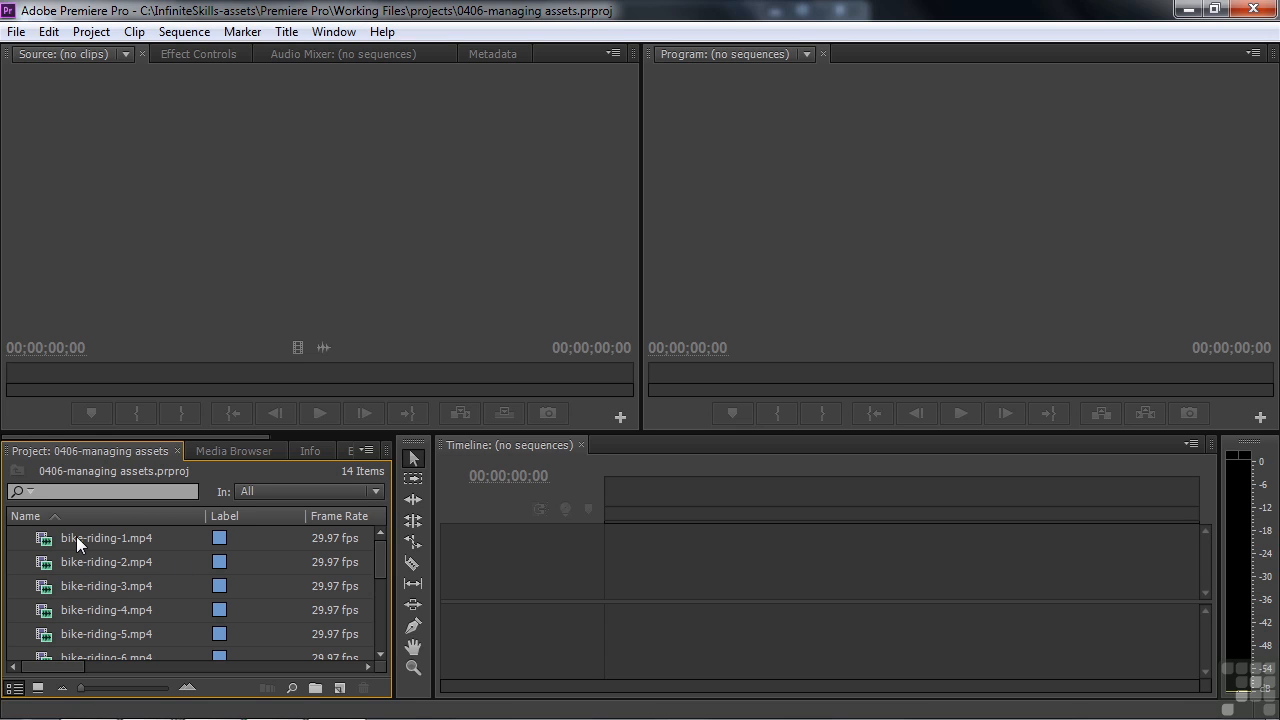
mouse_move(50, 537)
left_click_drag(379, 560, 370, 594)
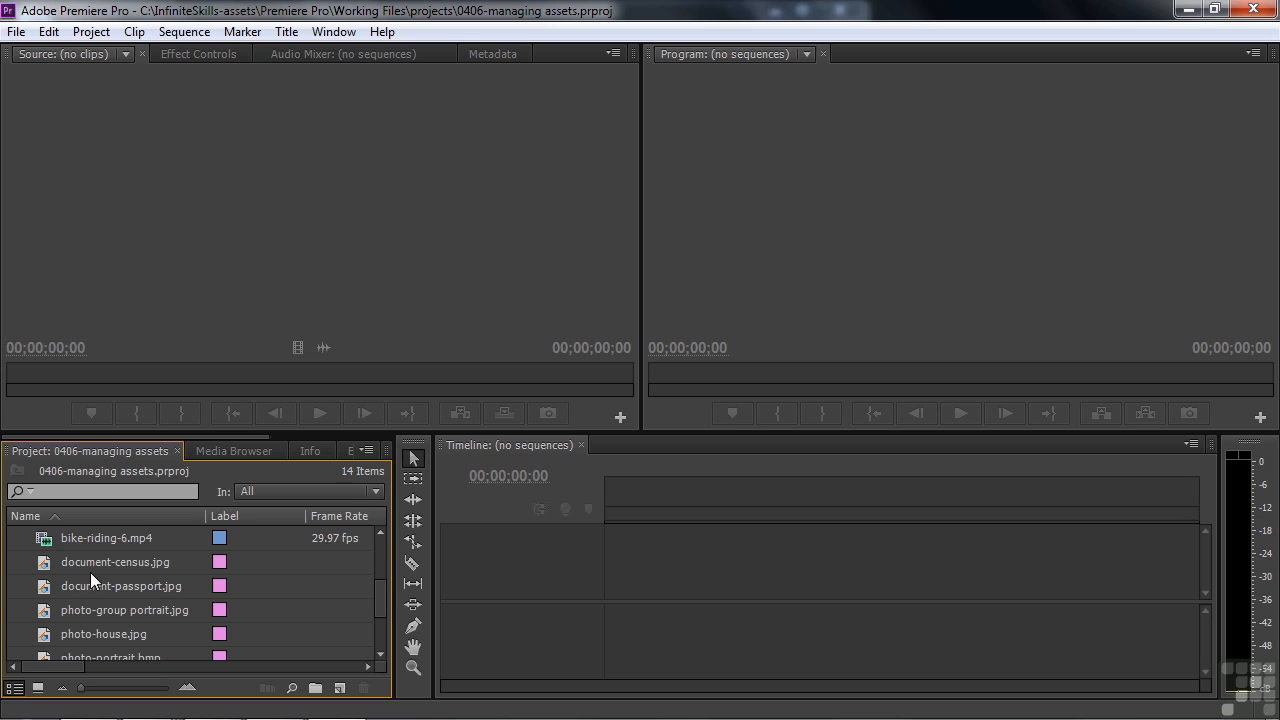
left_click_drag(378, 600, 377, 636)
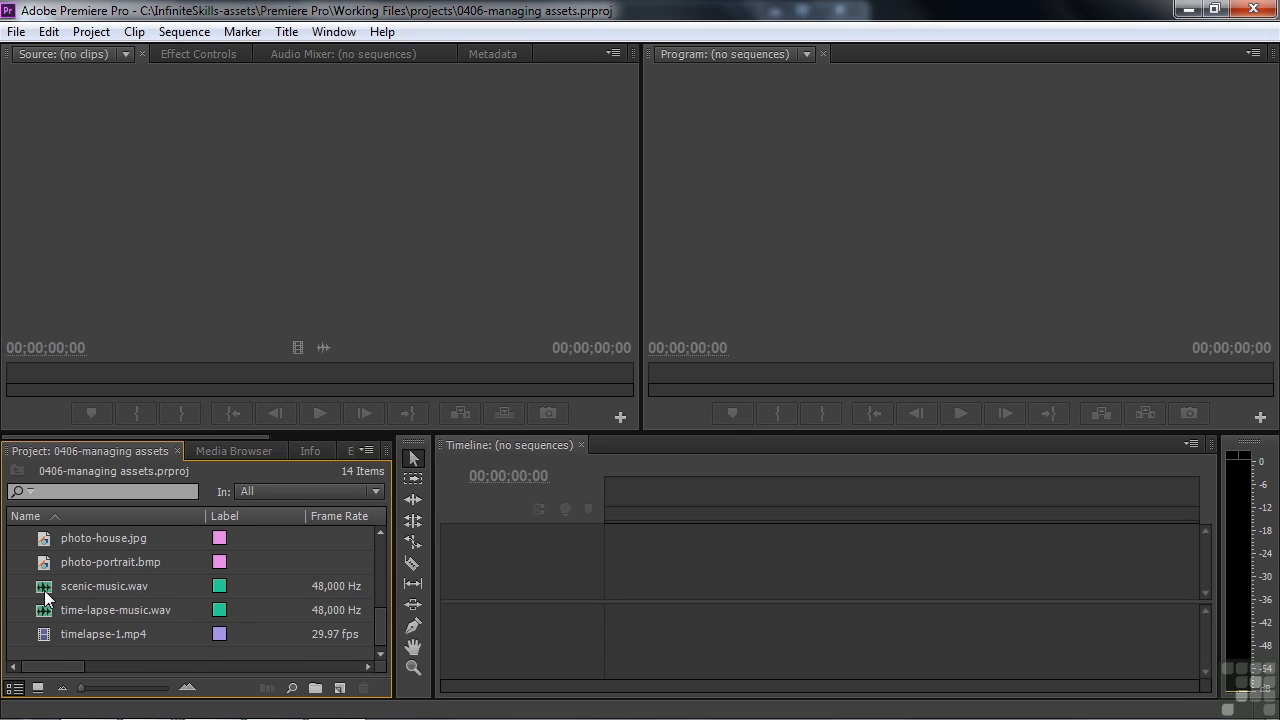
mouse_move(43, 638)
Compare the project's icon view with the thumbnails in the Media Browser, and return the project to list view
left_click(39, 689)
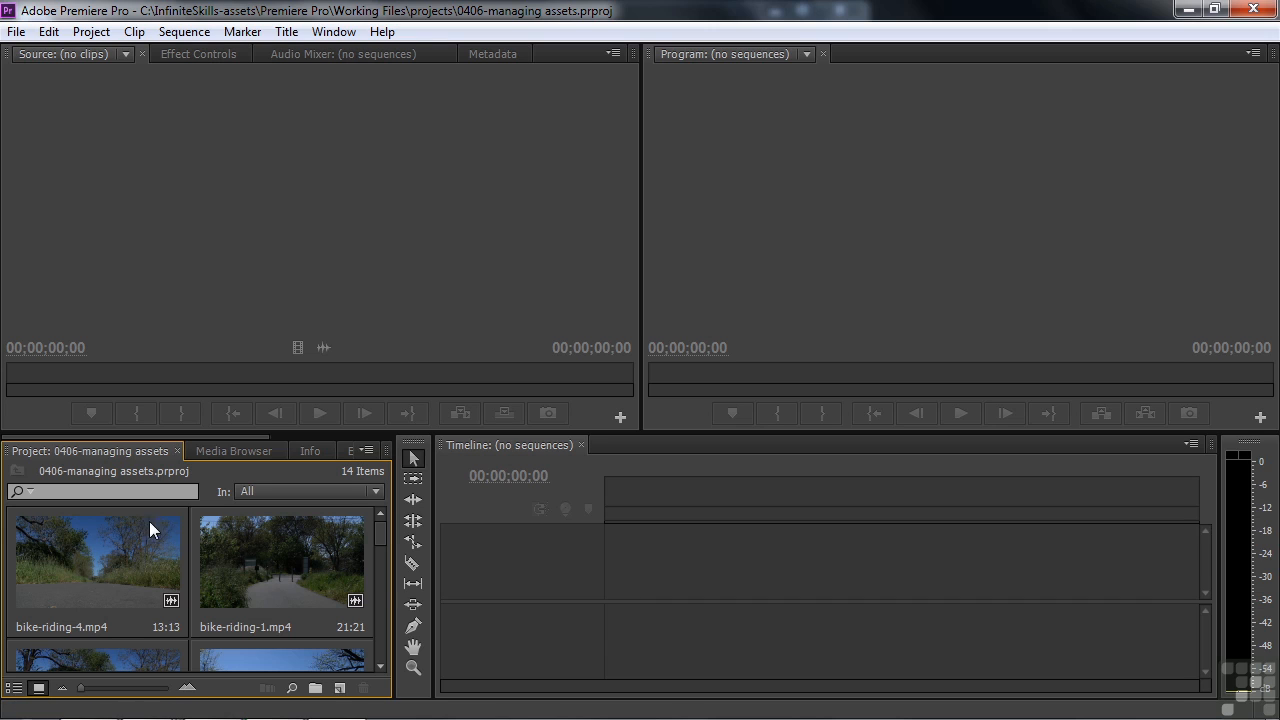
left_click(218, 450)
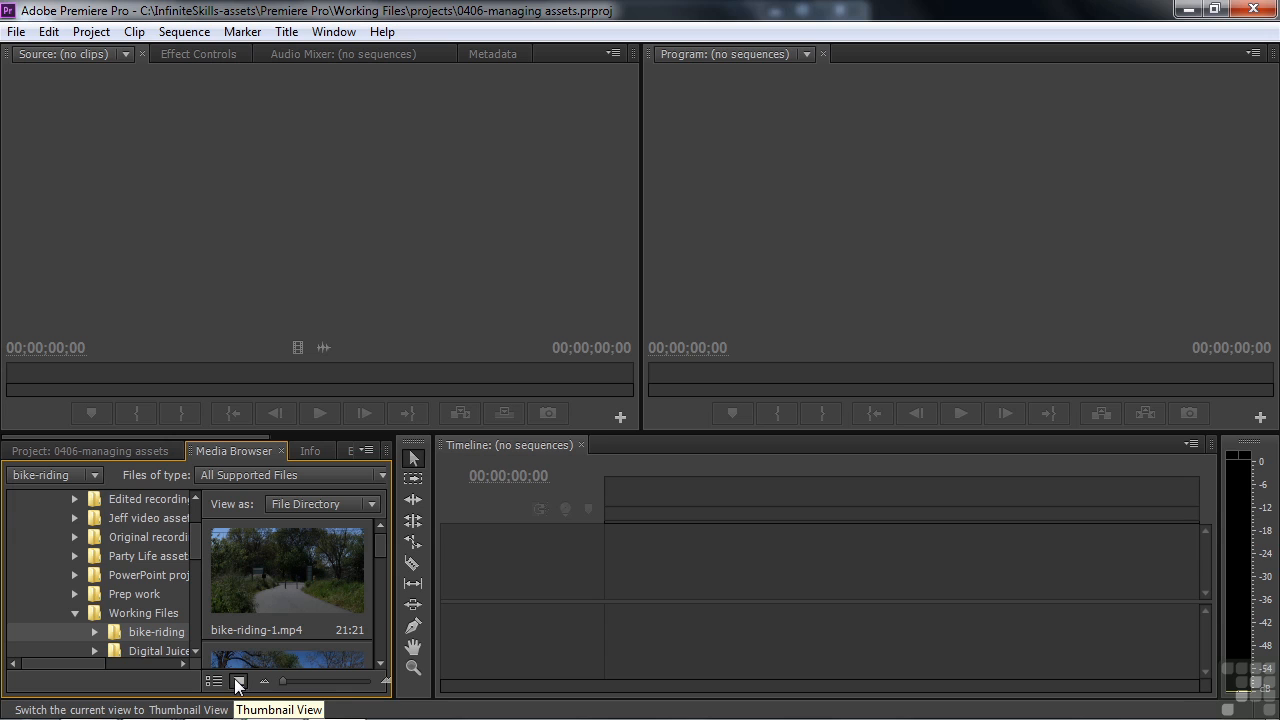
left_click(48, 451)
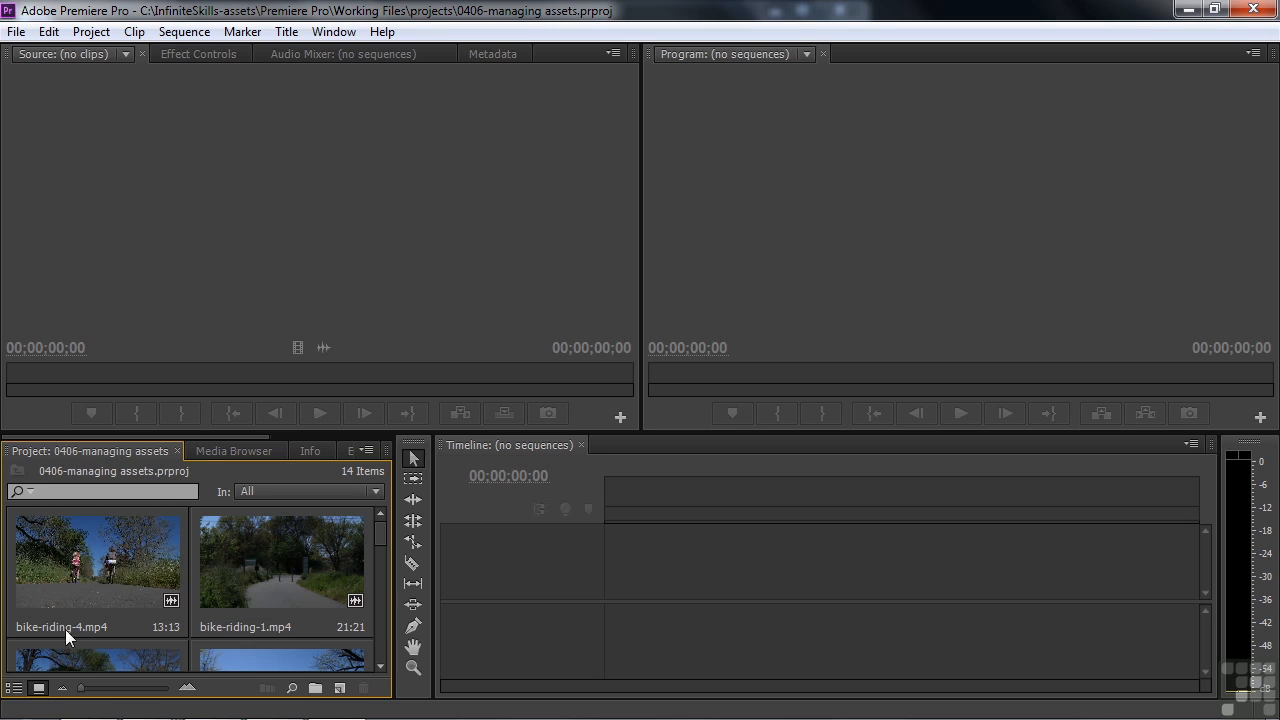
left_click(14, 688)
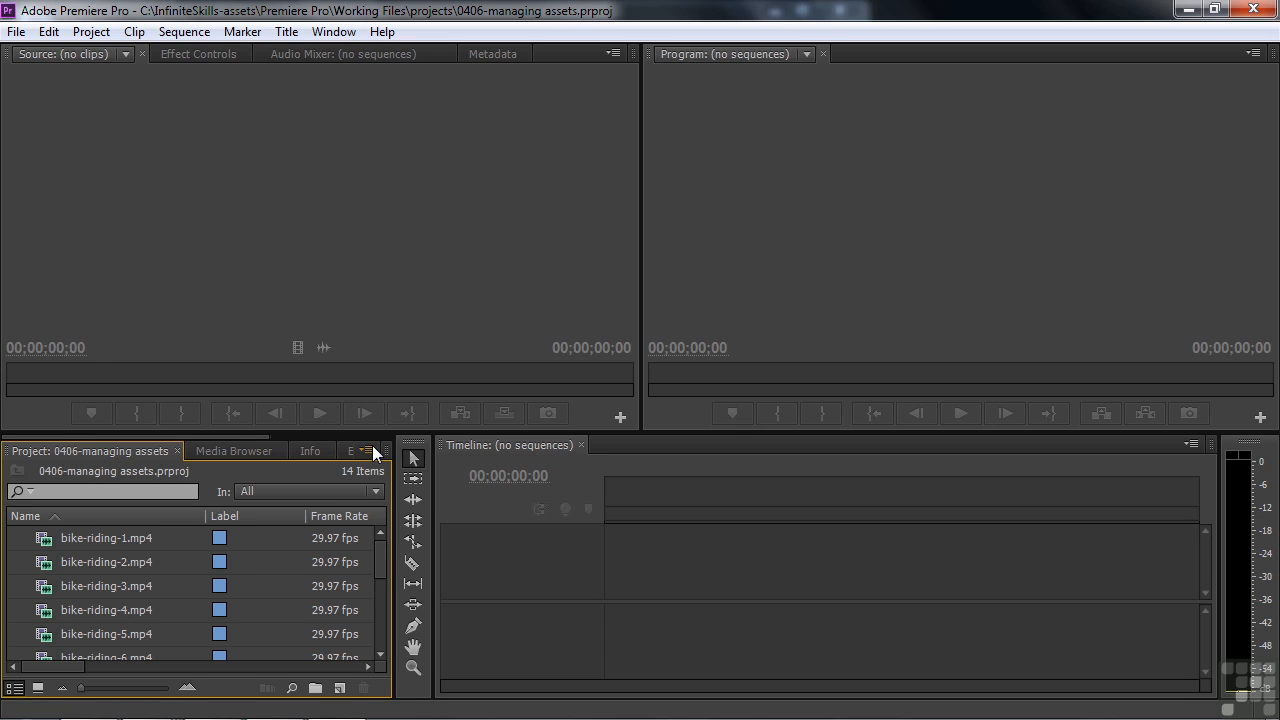
Turn on Thumbnails for the project's list view and enlarge them to the maximum size
left_click(366, 448)
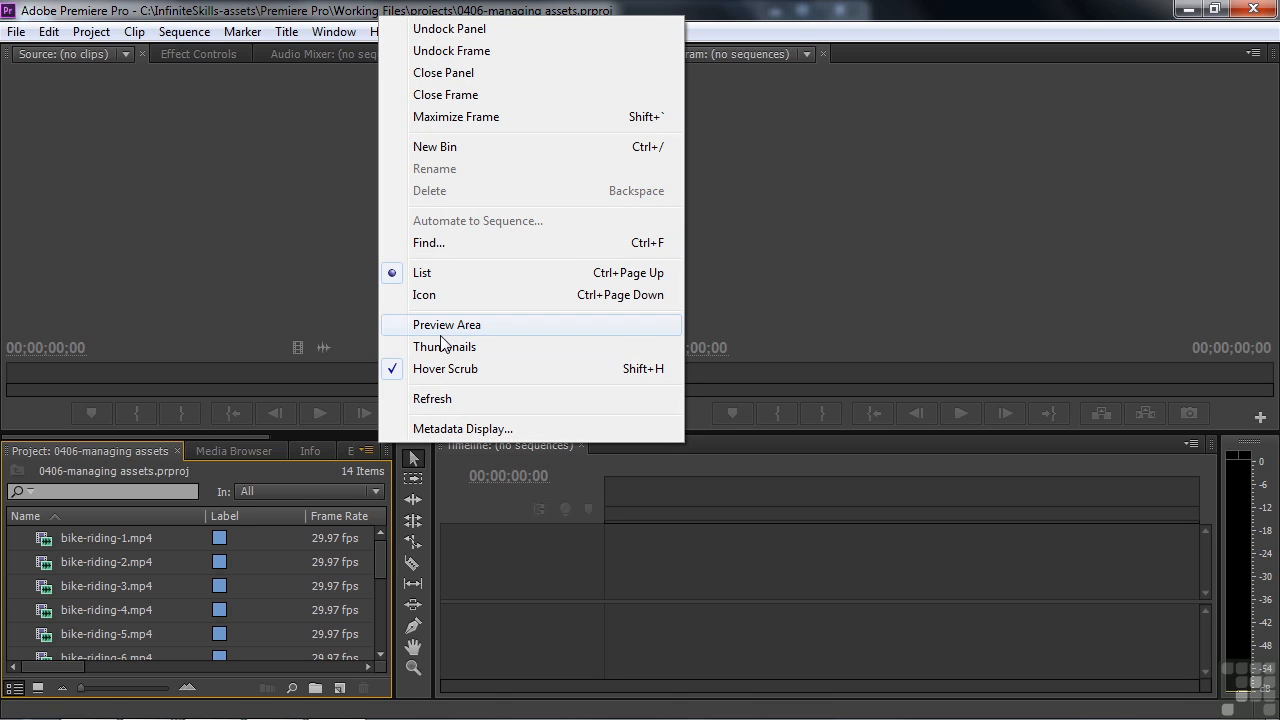
left_click(443, 347)
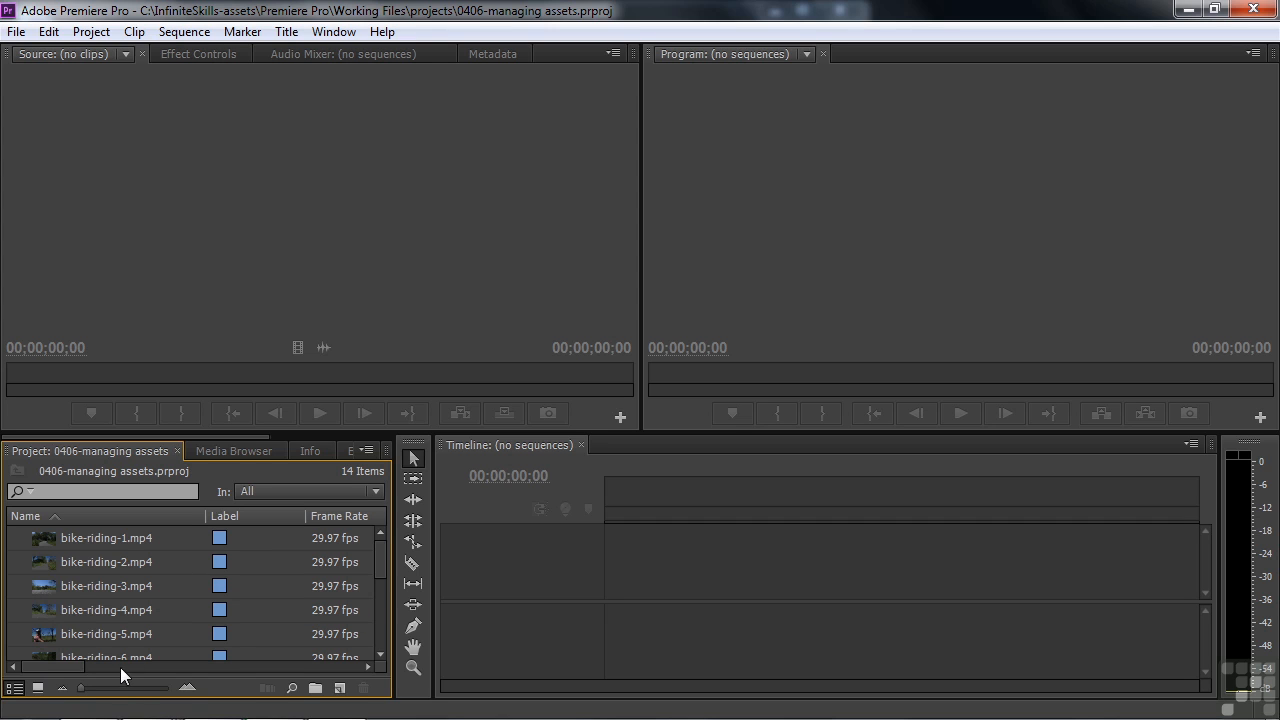
left_click_drag(82, 688, 181, 688)
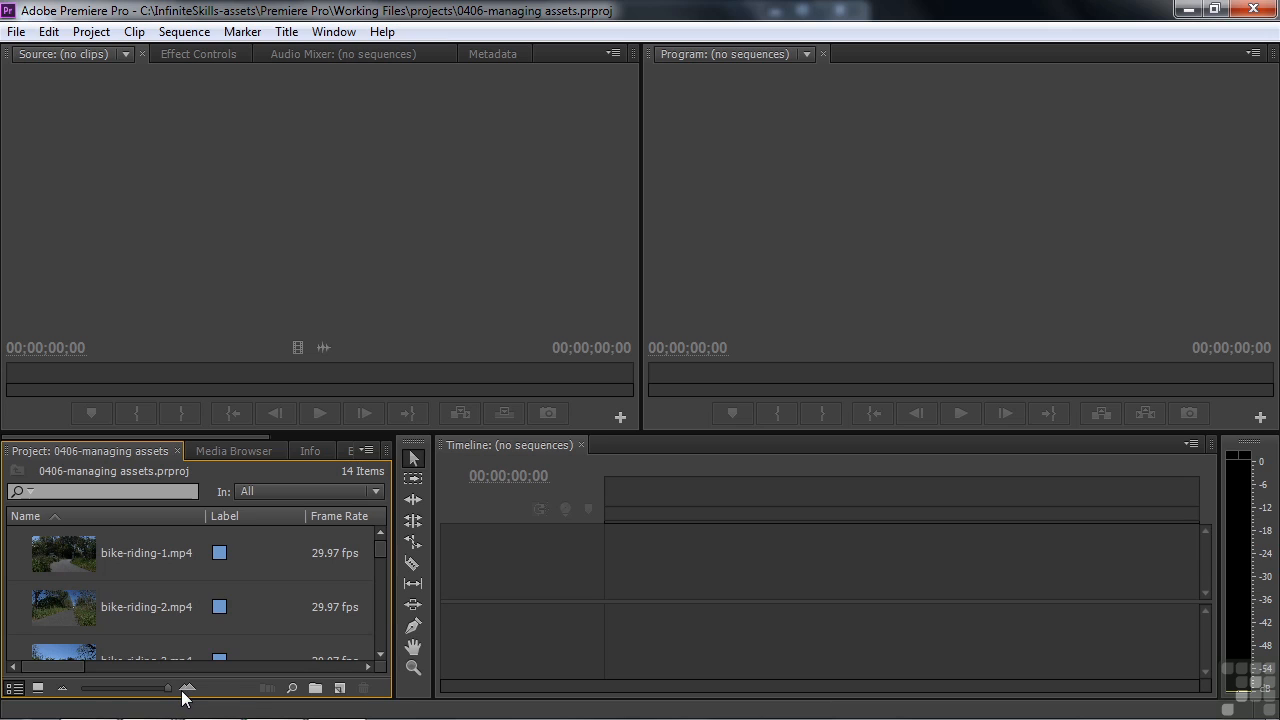
Display the project's Preview Area and load bike-riding-1.mp4 into it
mouse_move(111, 575)
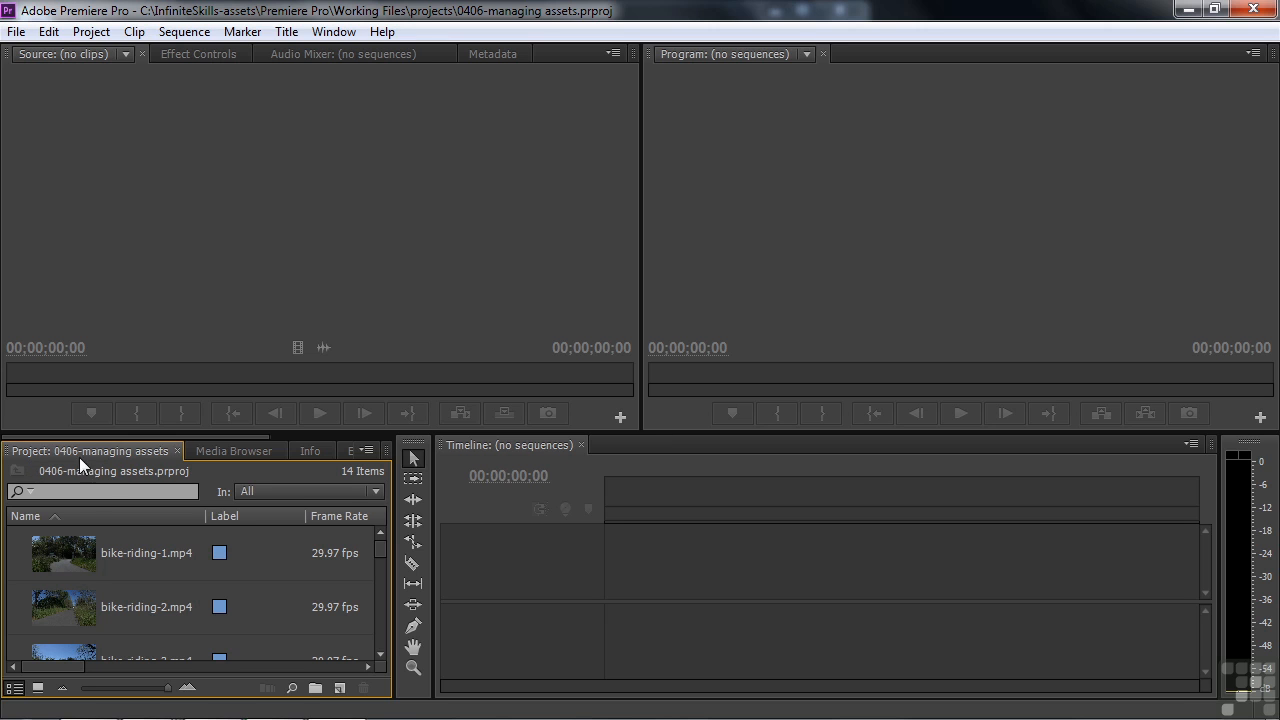
left_click(367, 451)
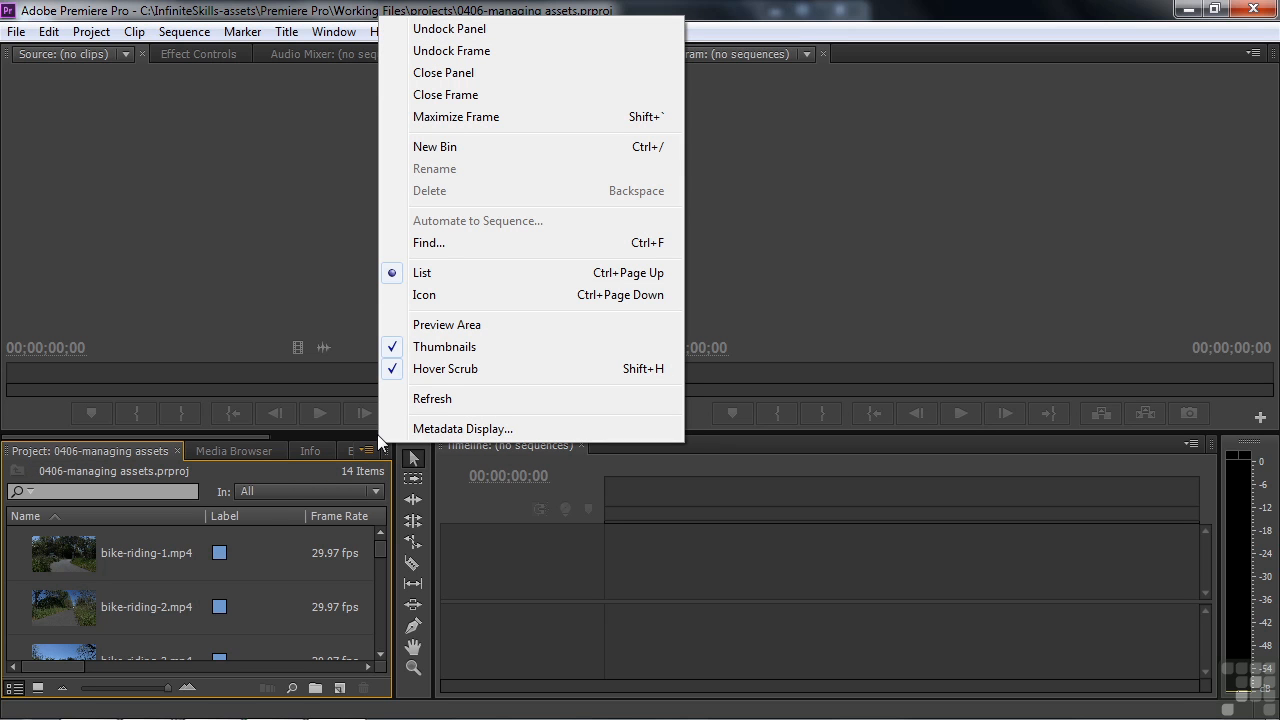
left_click(441, 327)
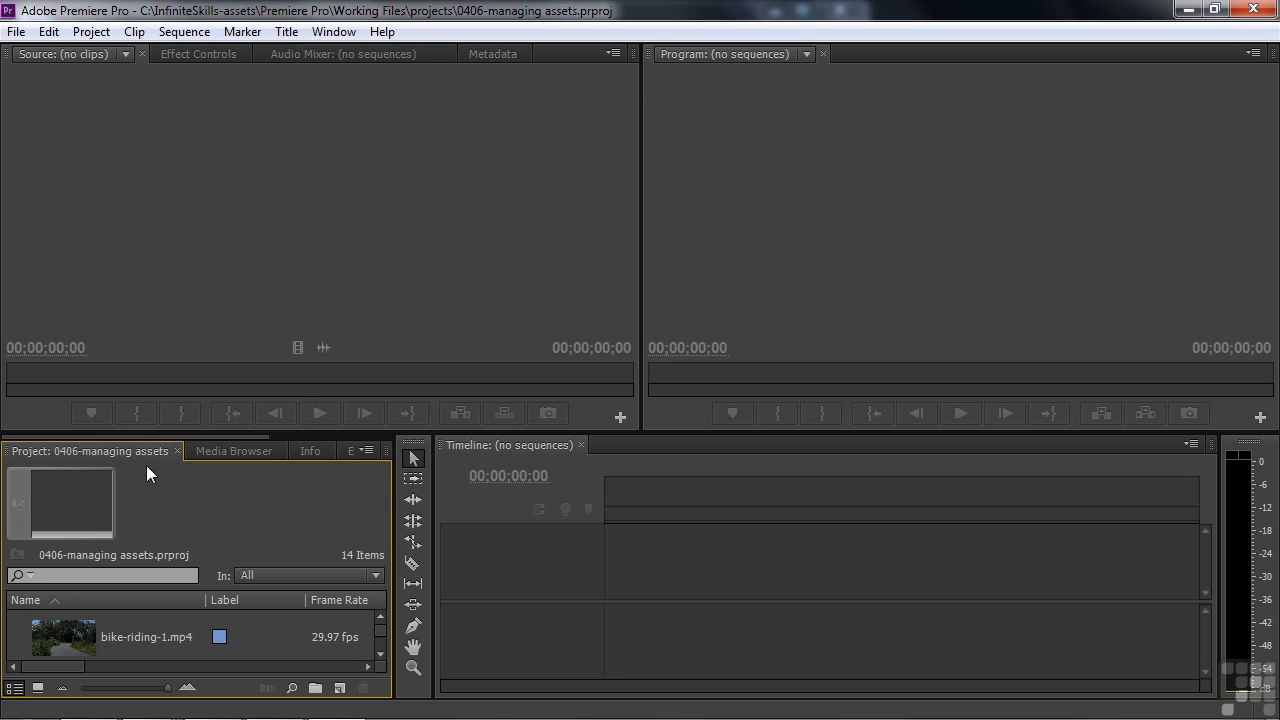
left_click(61, 642)
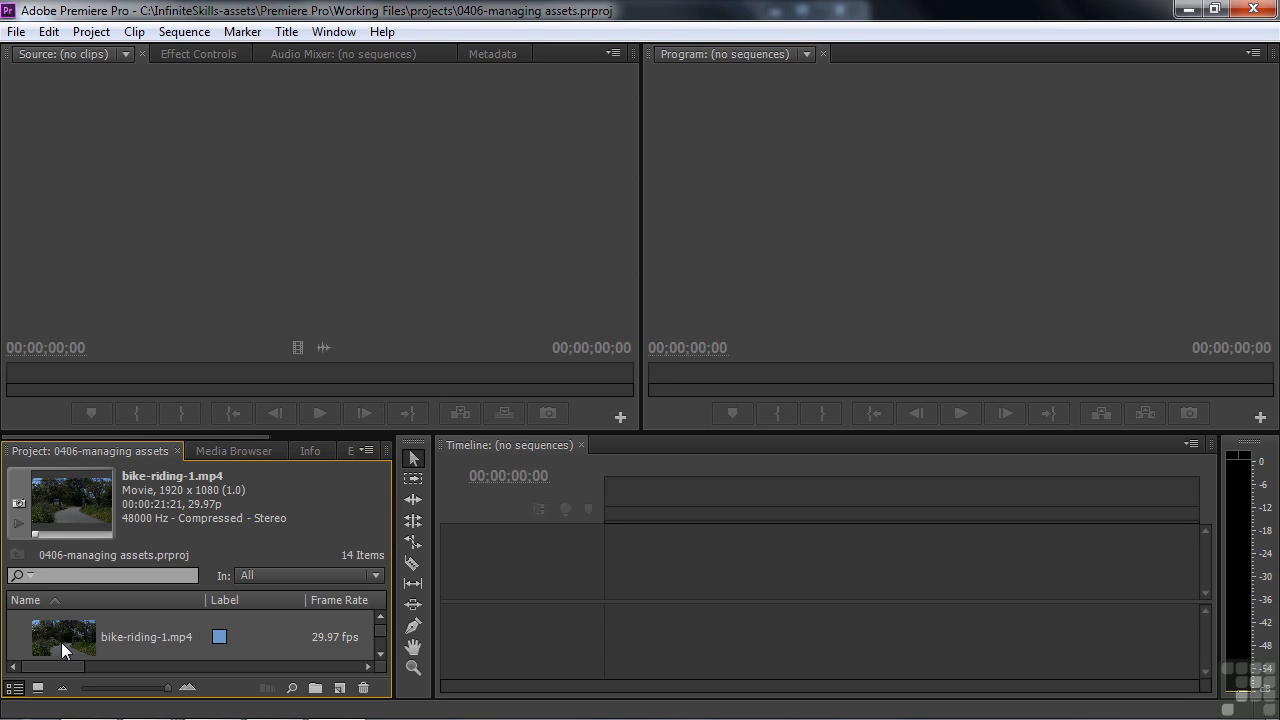
Set a frame showing the cyclists as the poster frame of bike-riding-1.mp4
left_click_drag(36, 535, 86, 541)
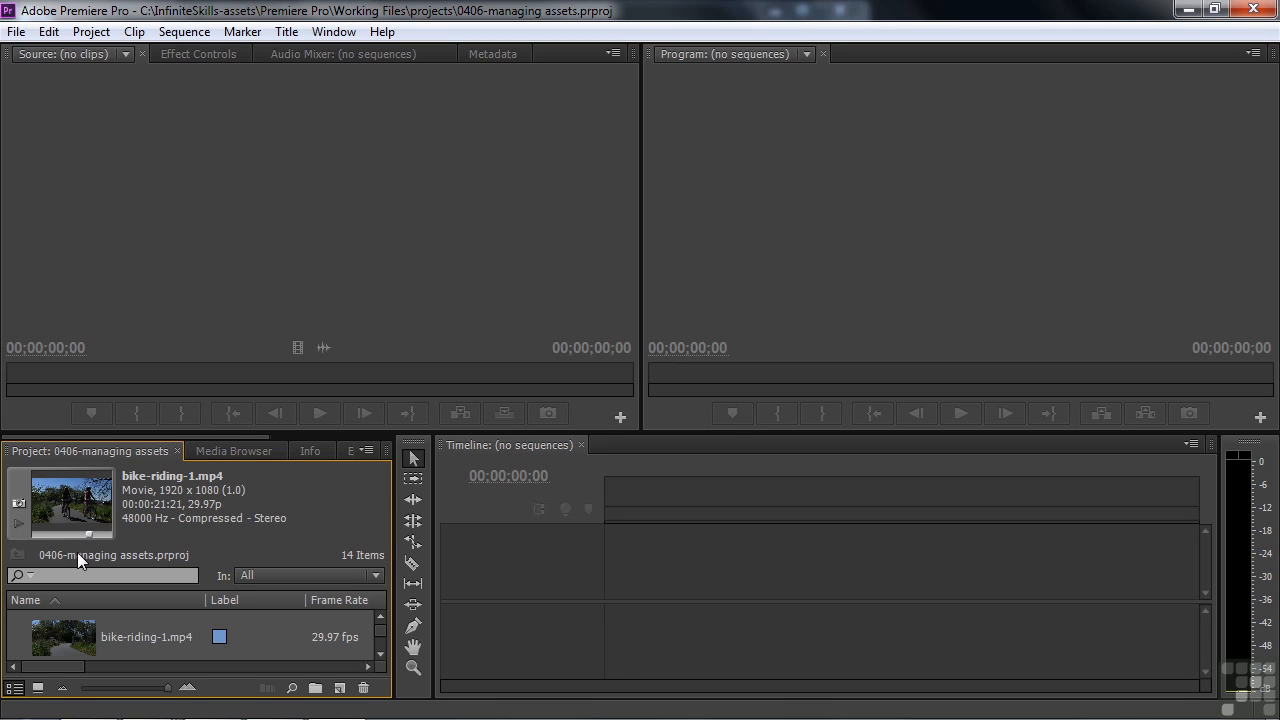
left_click(19, 505)
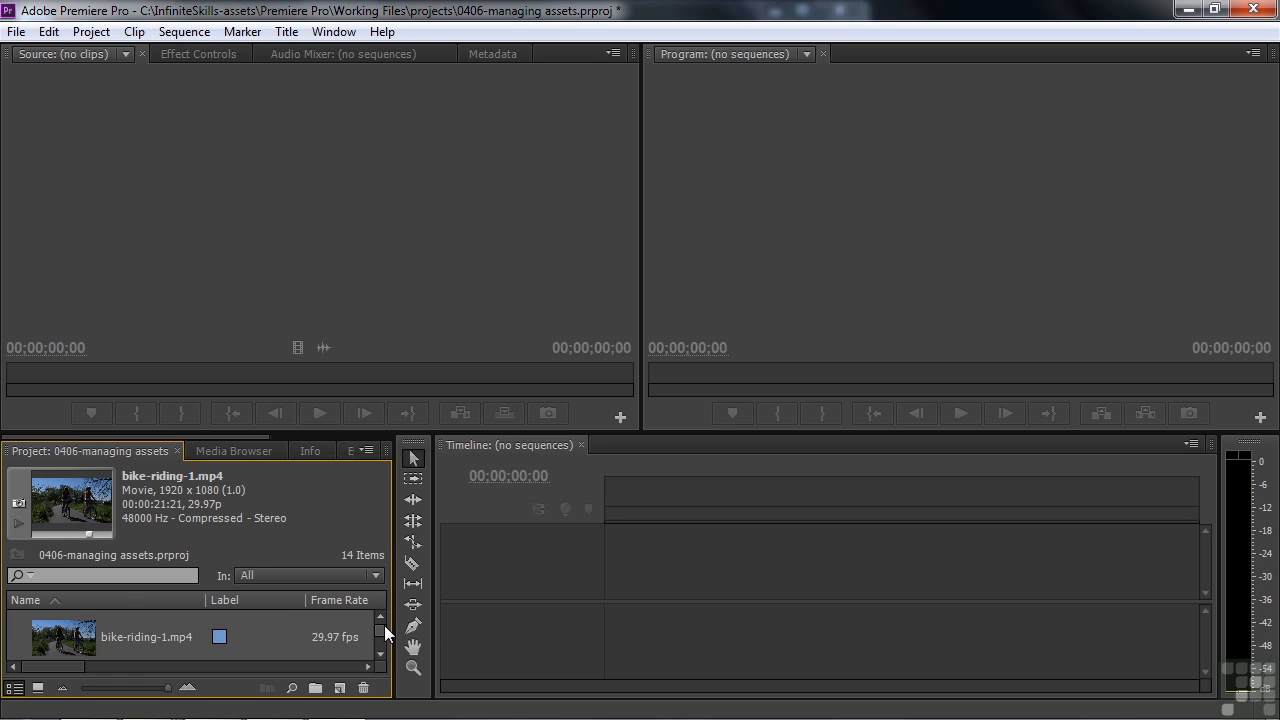
left_click_drag(381, 626, 380, 616)
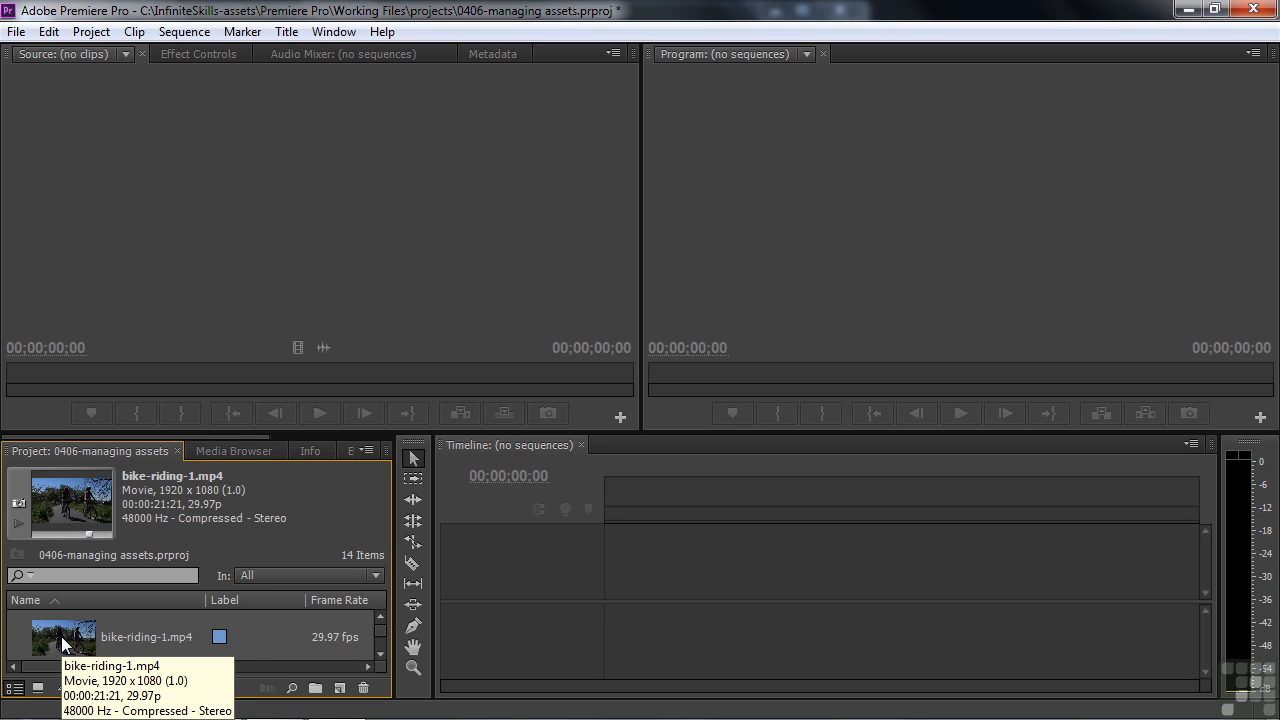
Turn off Thumbnails and the Preview Area for the project list, and reduce its icons to the minimum size
left_click(368, 450)
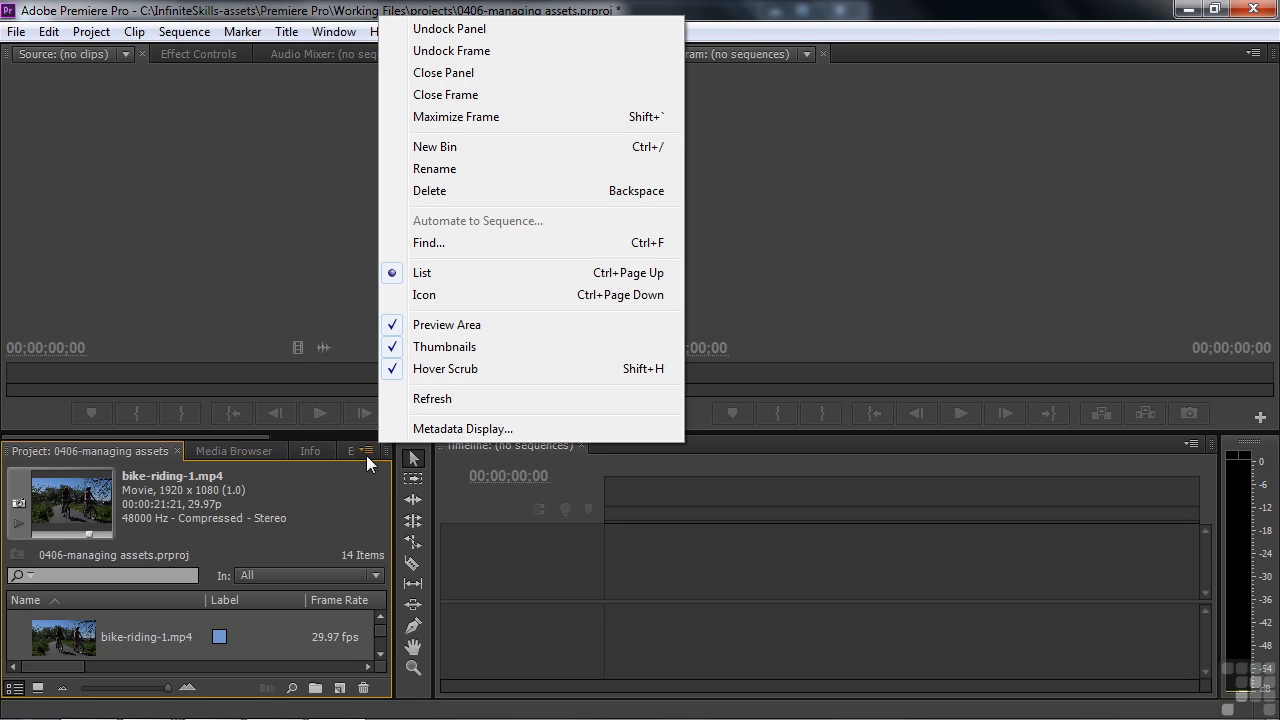
left_click(432, 347)
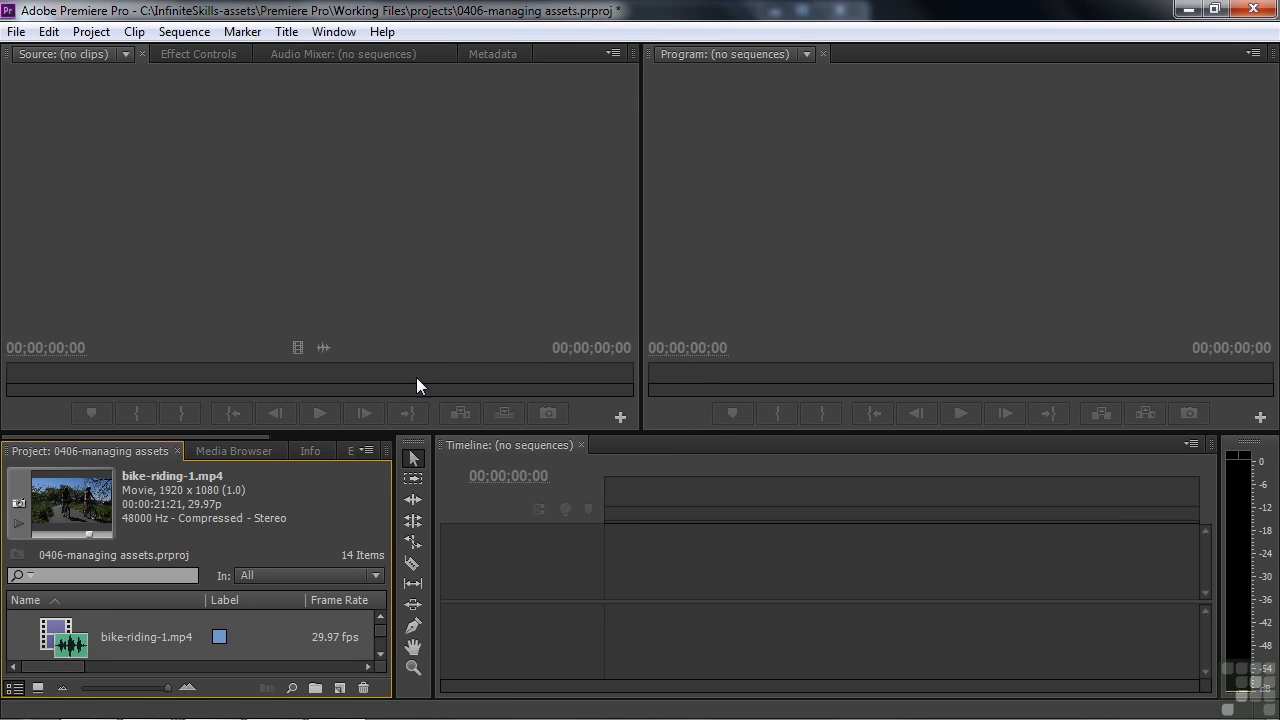
left_click(368, 450)
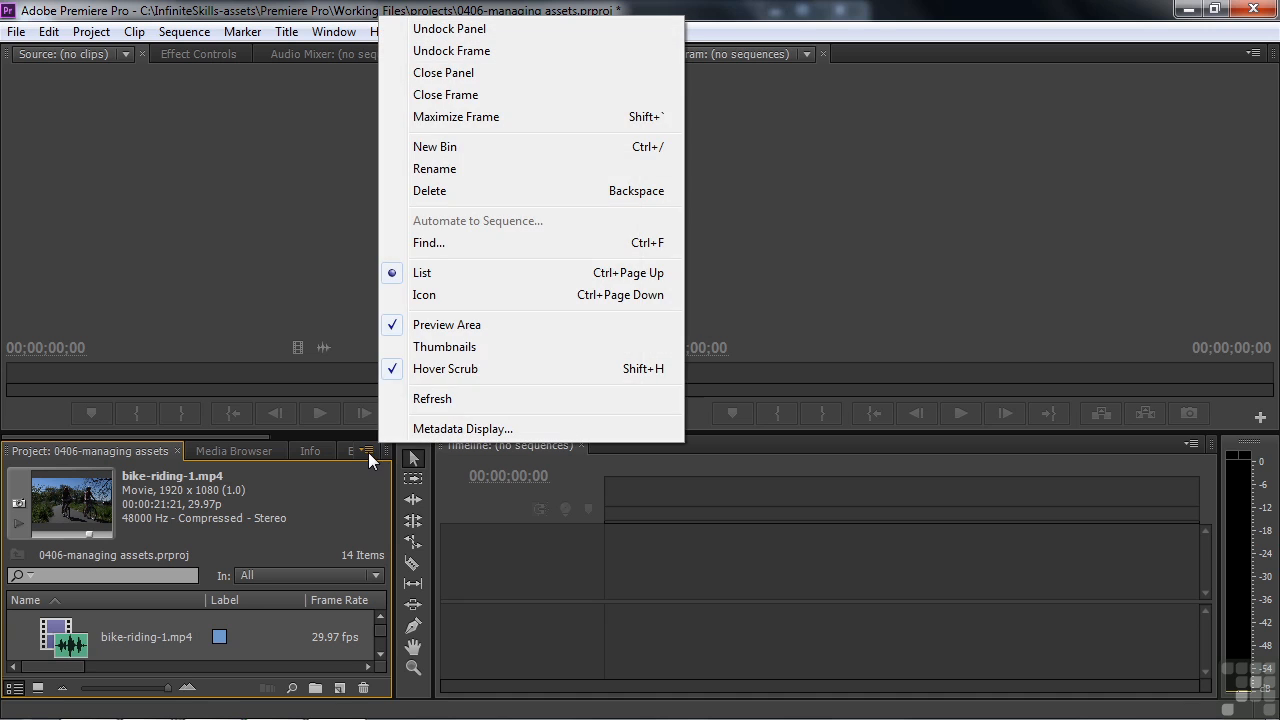
left_click(443, 330)
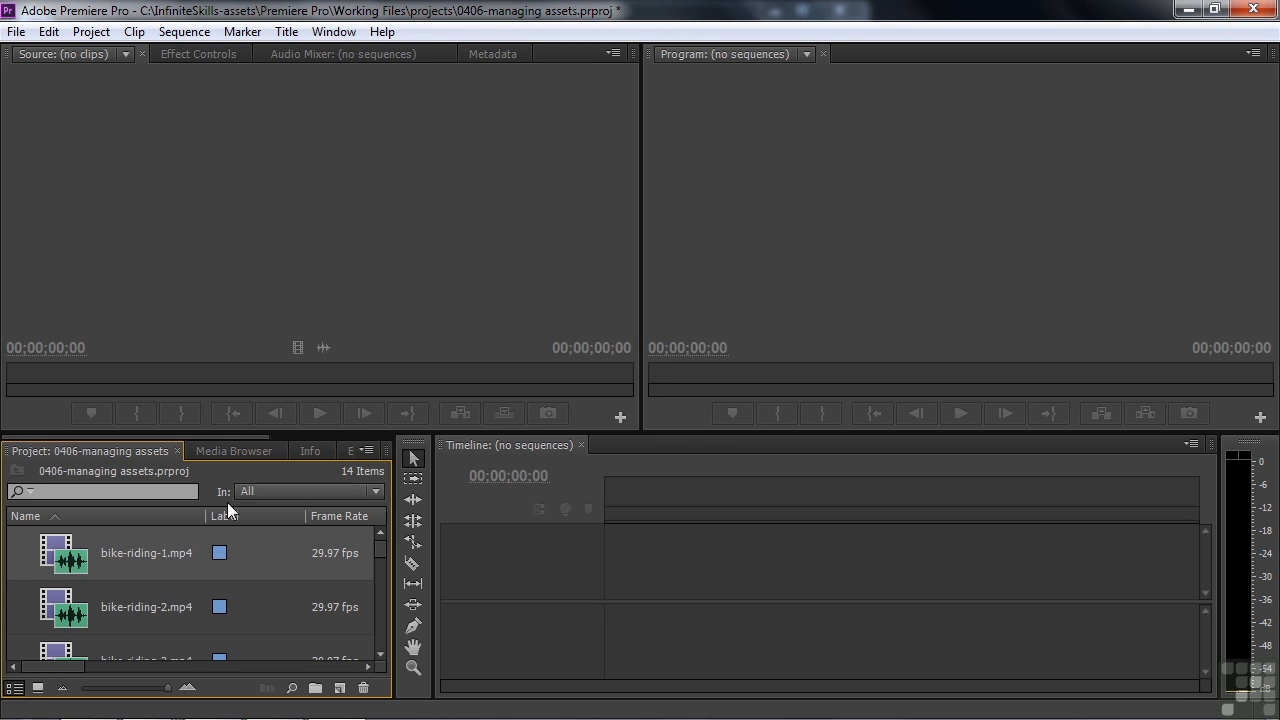
left_click_drag(170, 688, 72, 697)
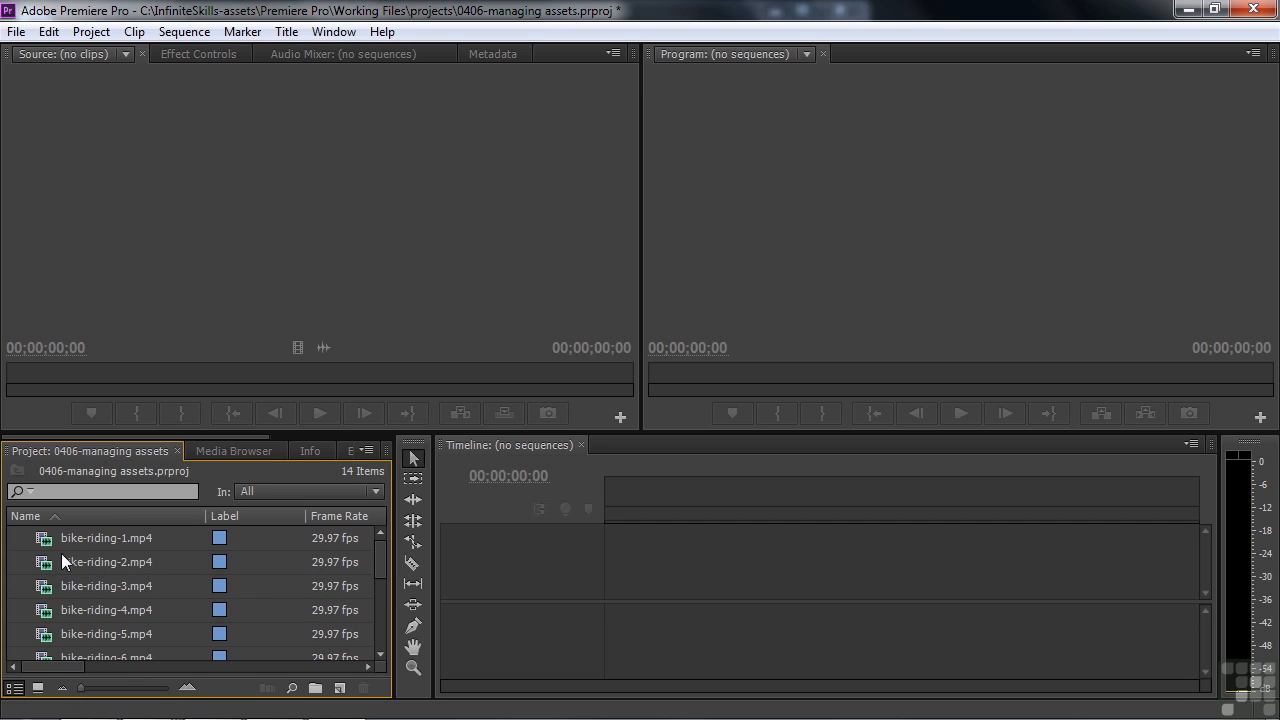
Switch the project to icon view and create a new sequence from bike-riding-1.mp4
left_click(38, 688)
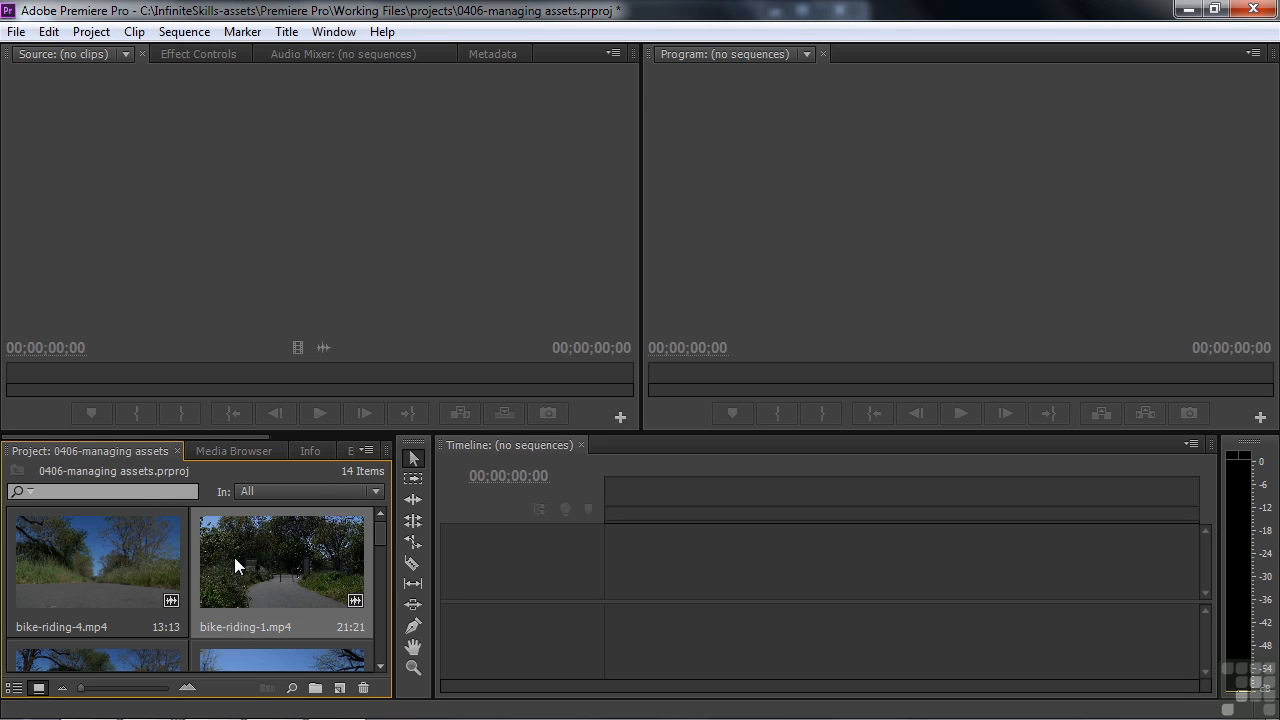
scroll(330, 660, "down", 2)
left_click_drag(341, 697, 341, 696)
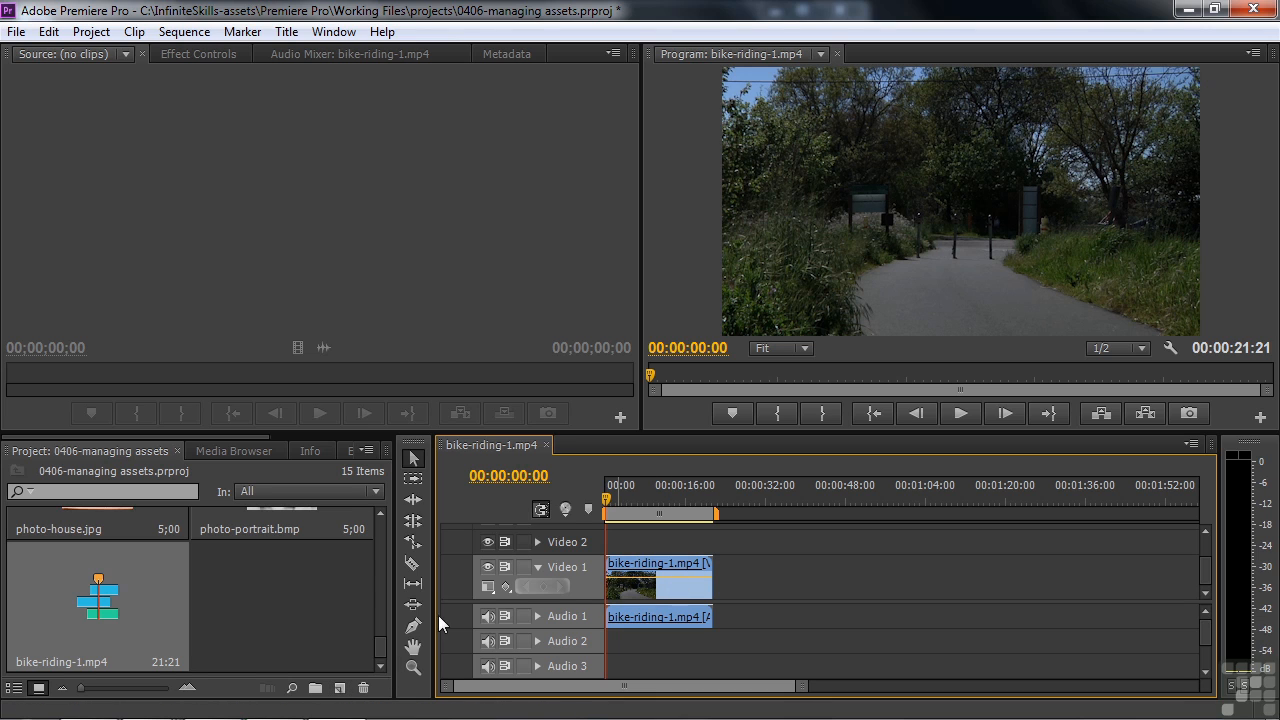
Add bike-riding-1.mp4 again directly after the first clip on Video 1, and check its video and audio usage
scroll(340, 605, "up", 8)
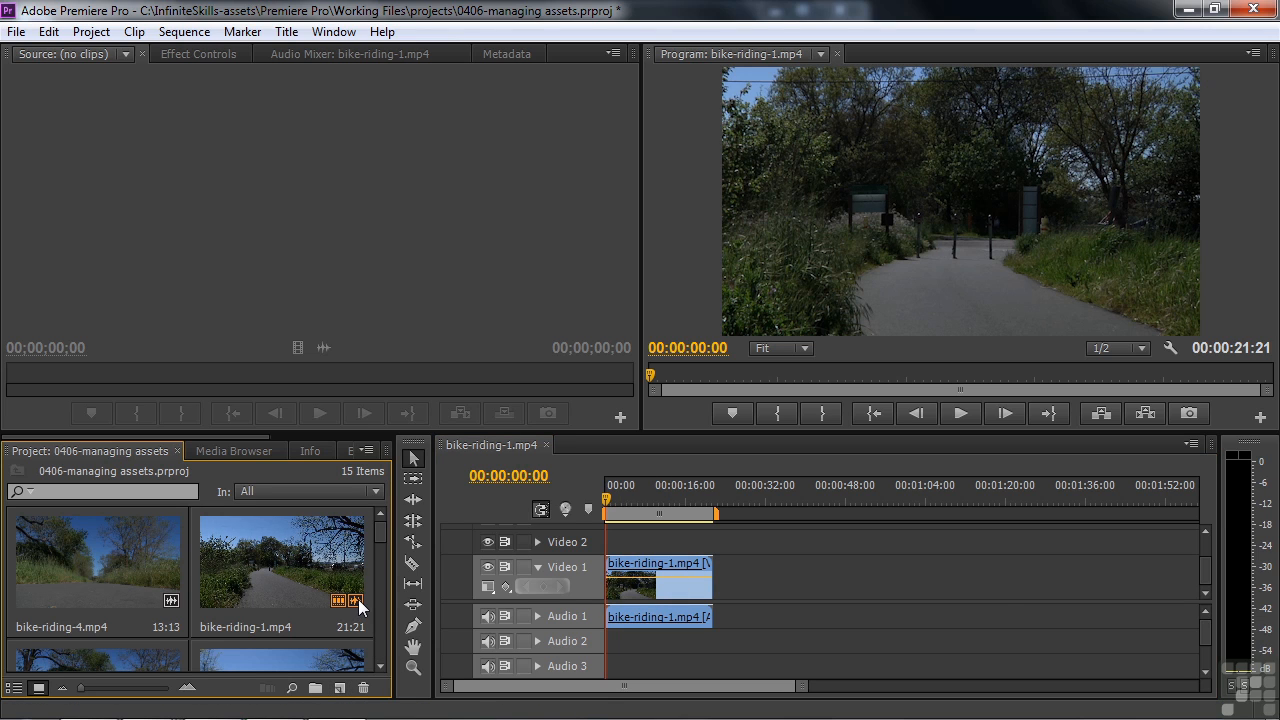
mouse_move(342, 603)
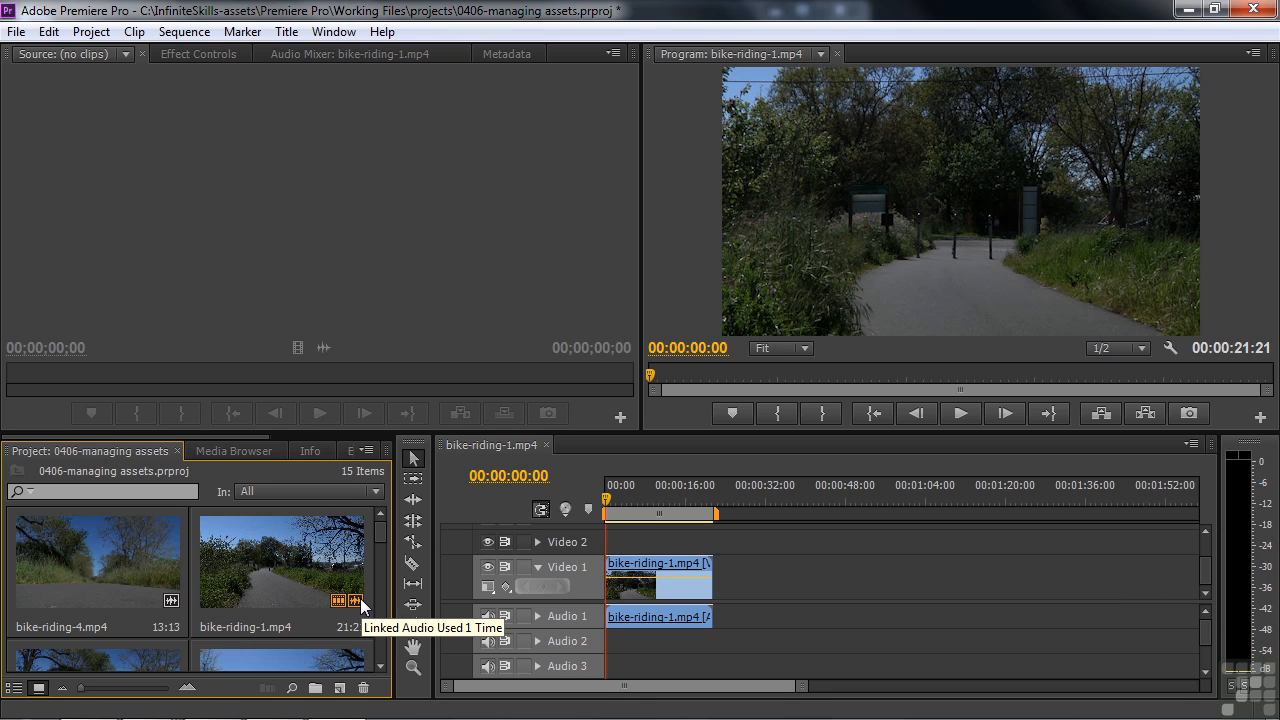
left_click_drag(287, 557, 722, 585)
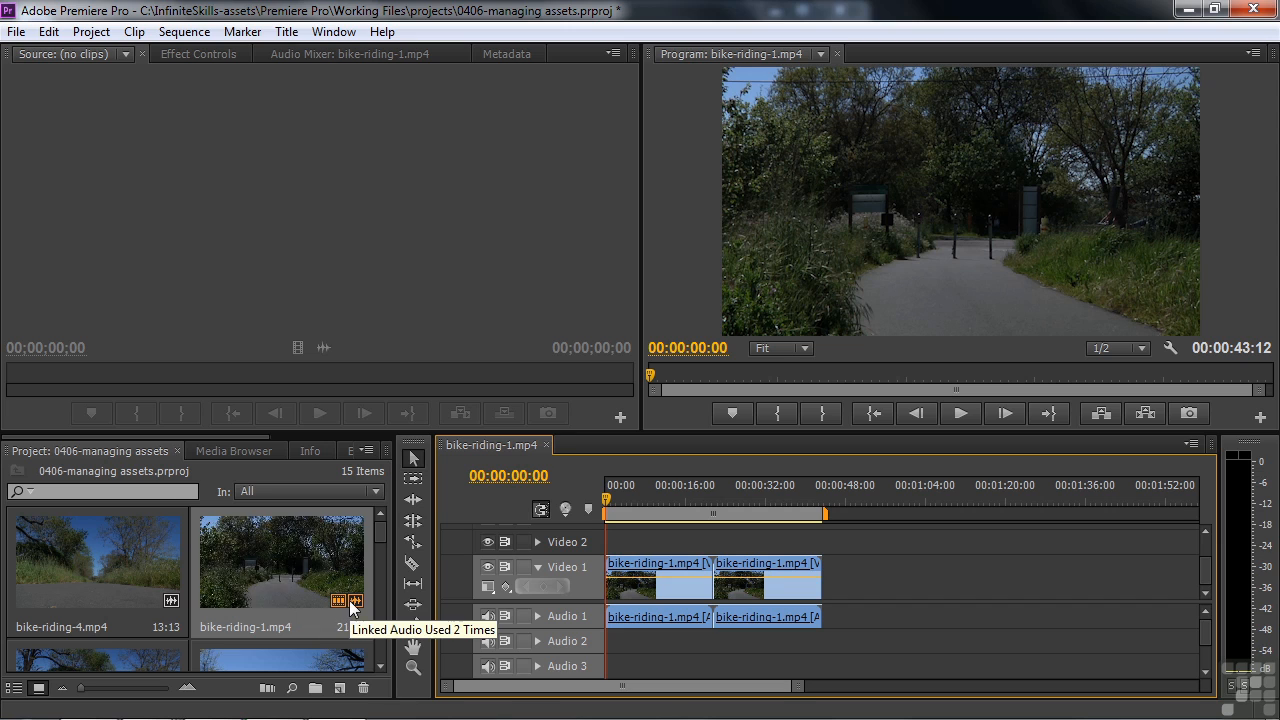
mouse_move(343, 601)
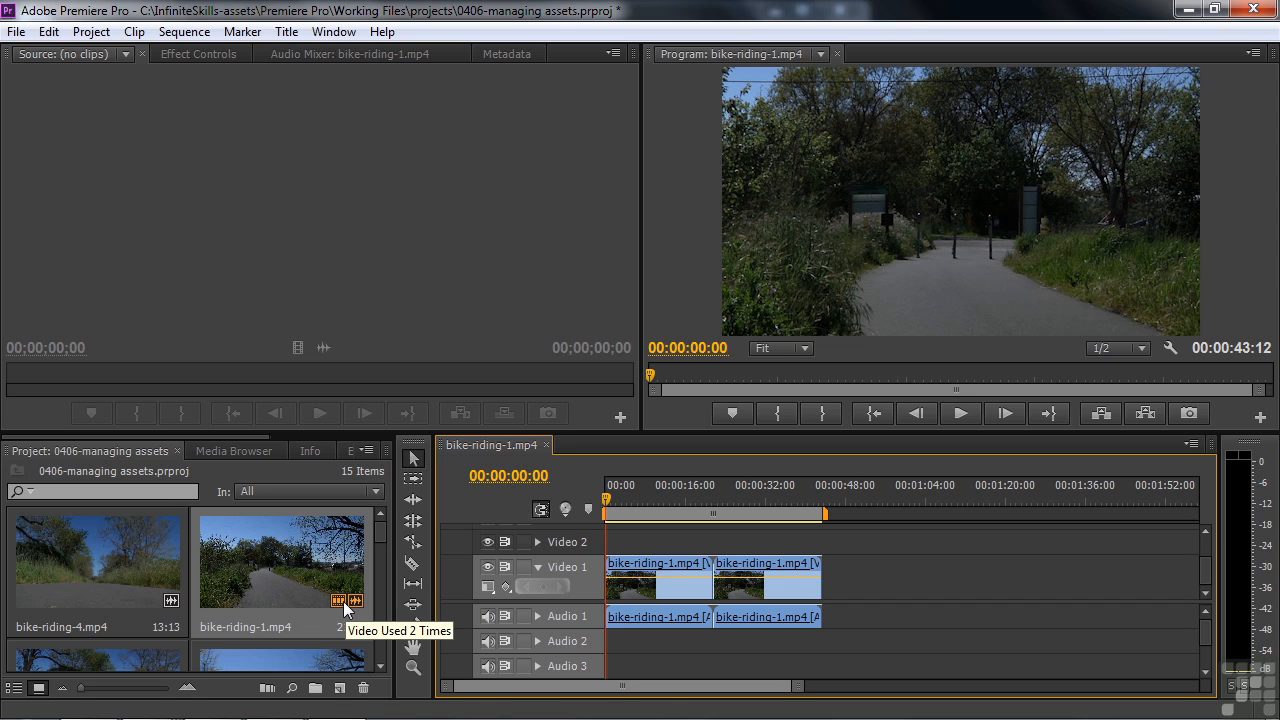
Delete only the audio part of the second bike-riding-1.mp4 clip on Audio 1, keeping its video
left_click(745, 619, "alt")
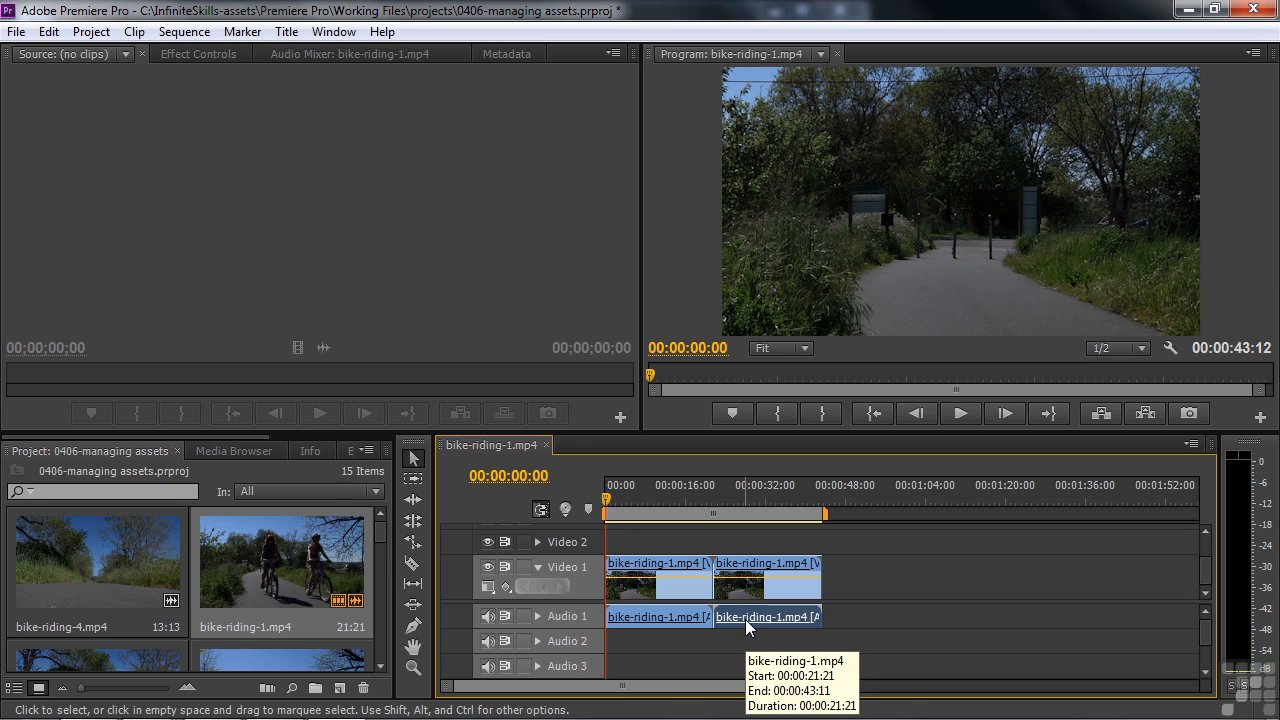
key("Delete")
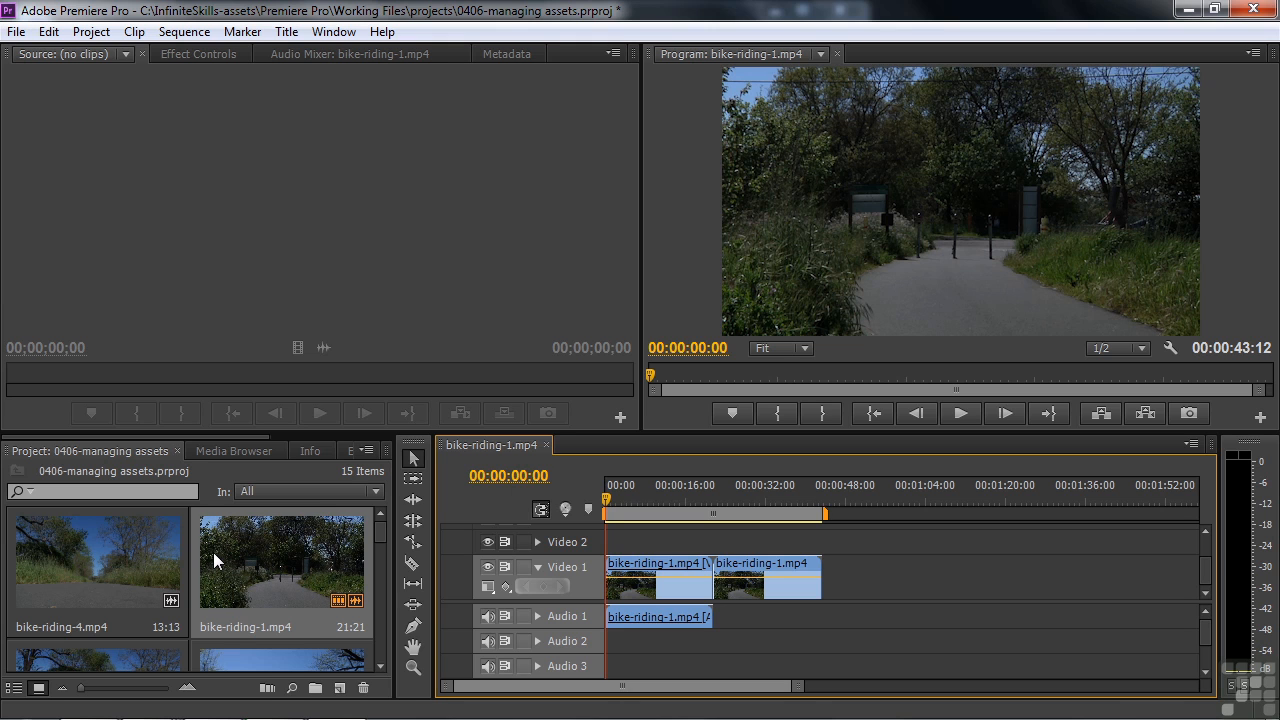
Scrub through the bike-riding-1.mp4 thumbnail in the project and play the clip from there
left_click(299, 561)
left_click_drag(291, 612, 262, 610)
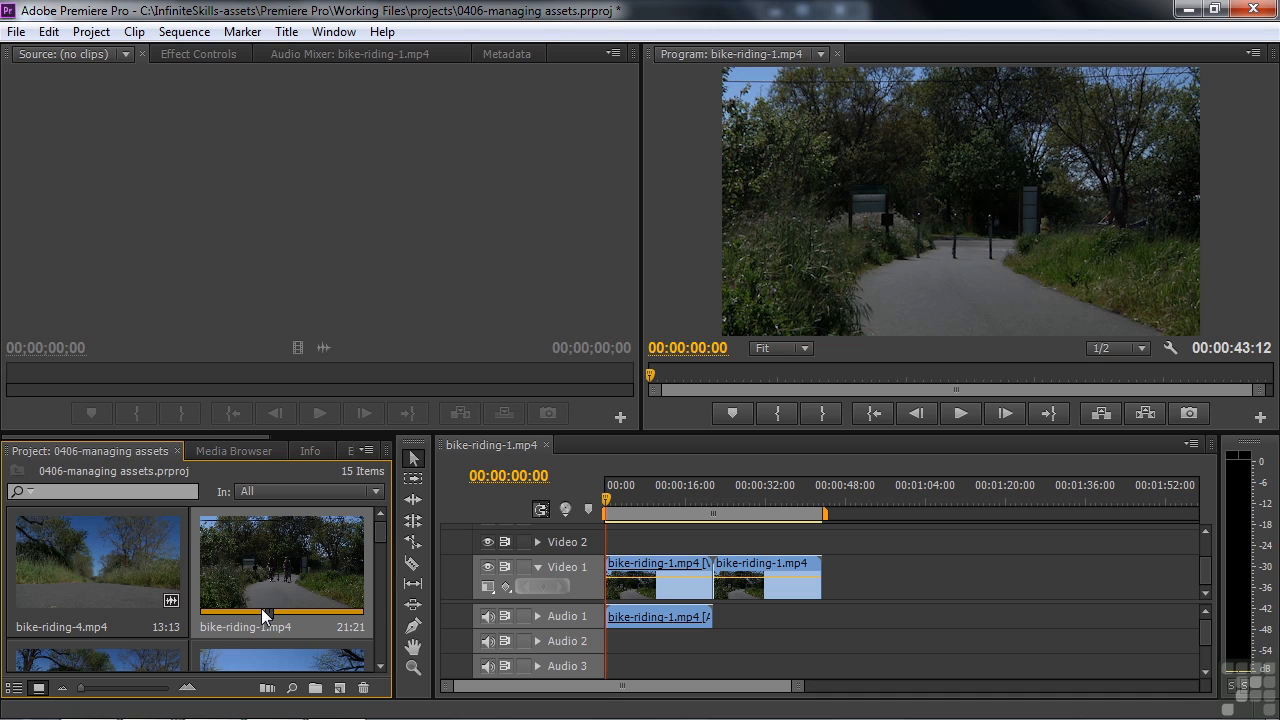
key("space")
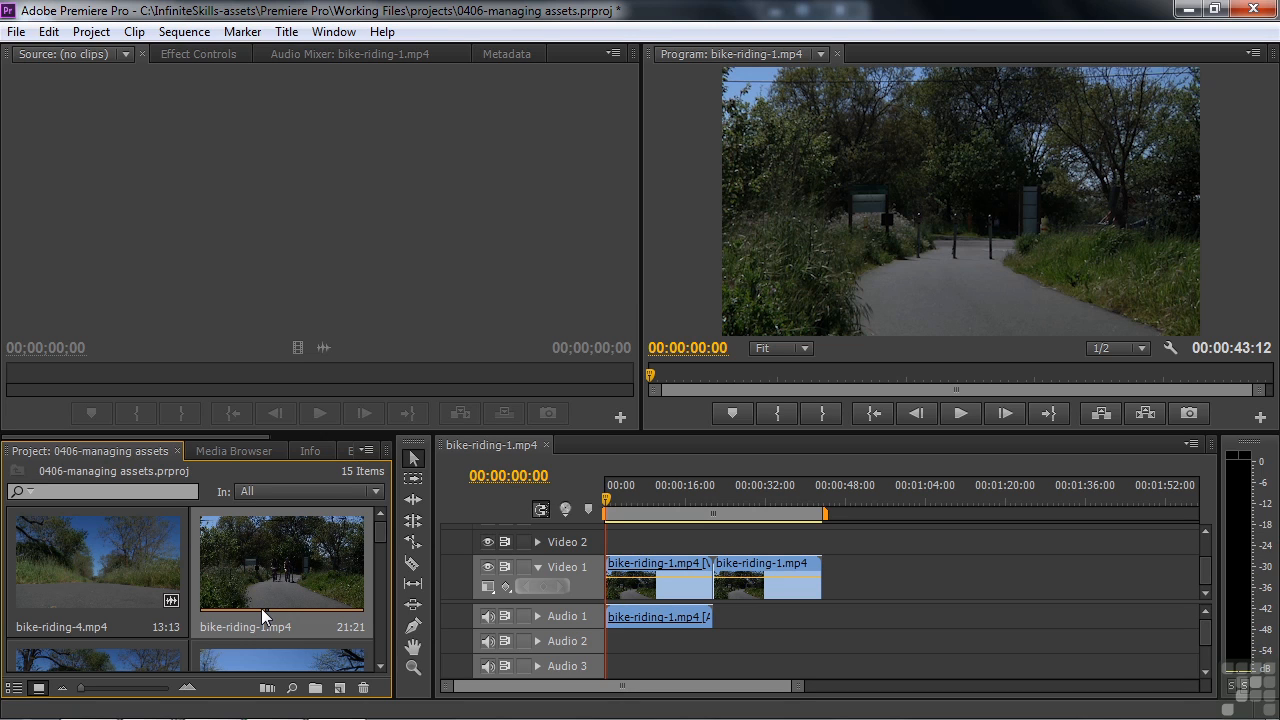
Switch the project to list view, then sort the assets by name in descending order and back to ascending
left_click(14, 688)
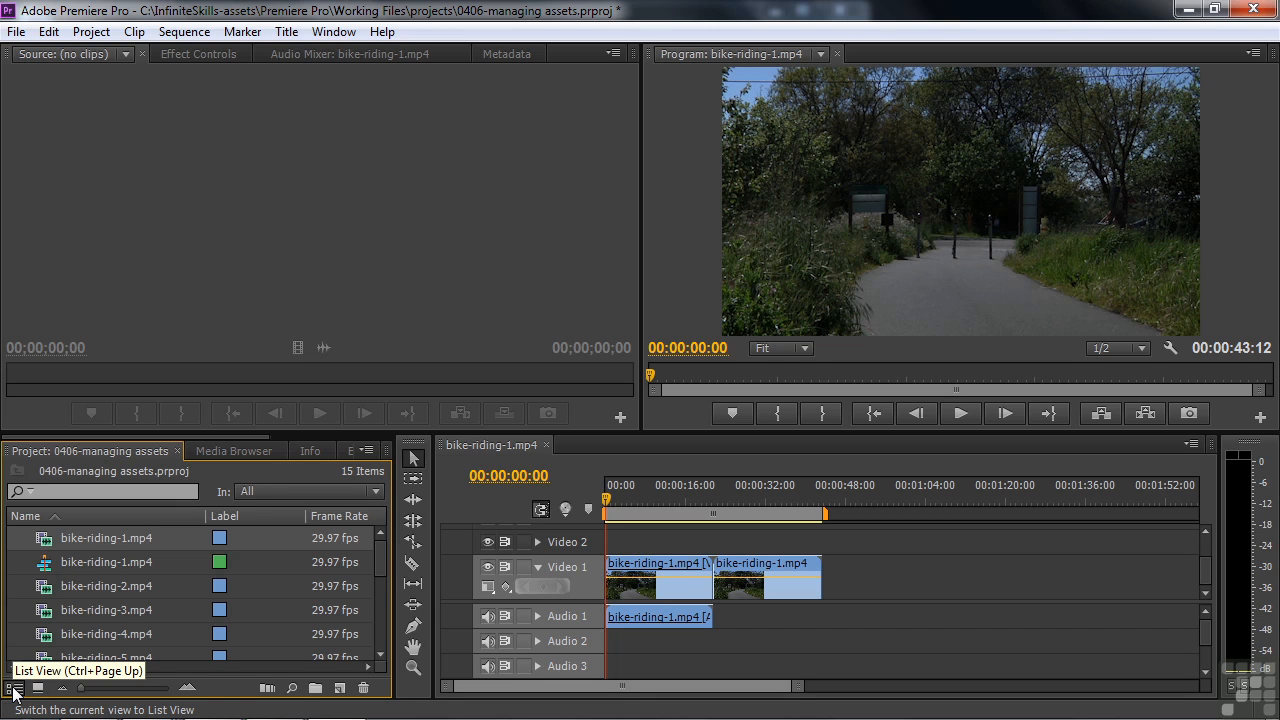
left_click(88, 519)
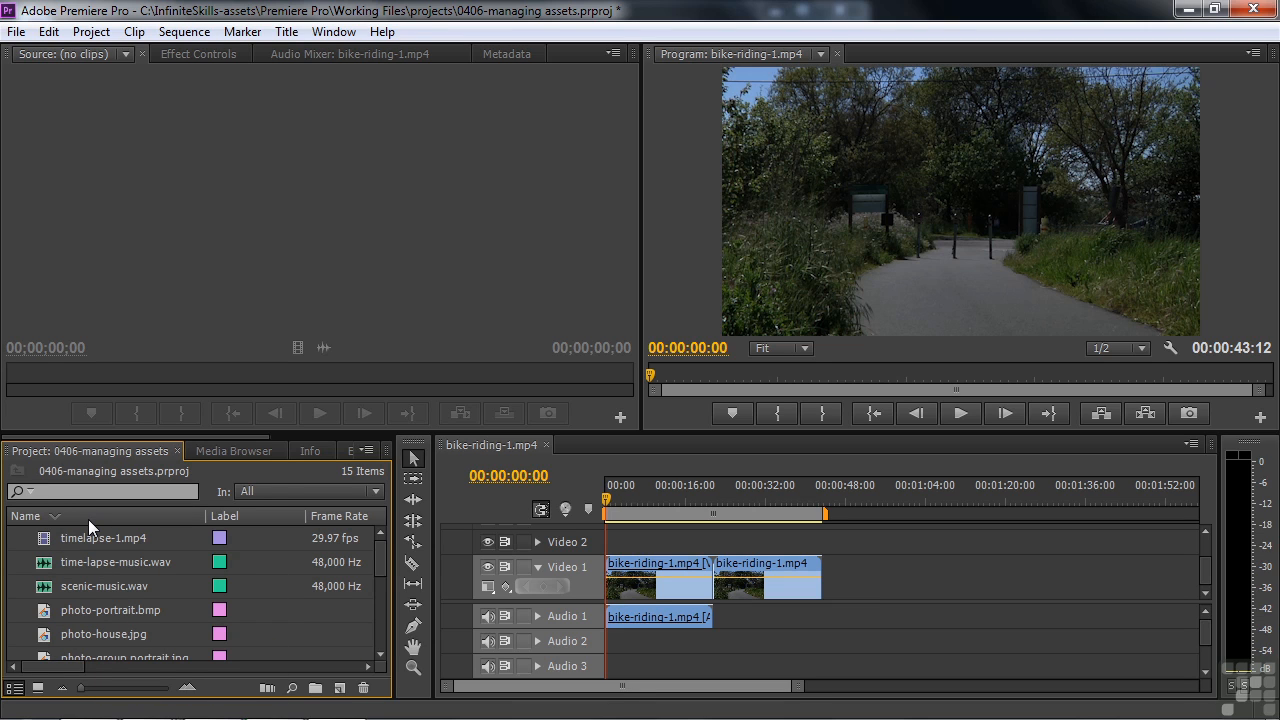
left_click(88, 519)
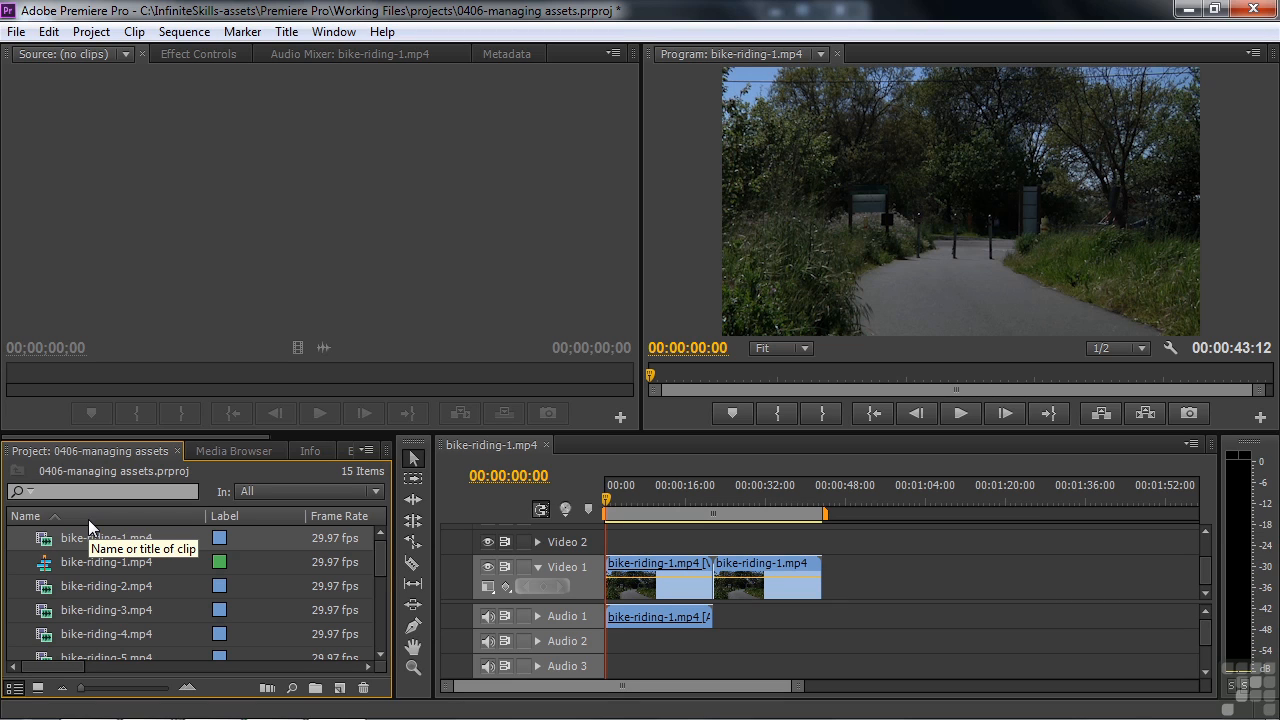
Widen the project panel across most of the timeline area to show the metadata columns up to Audio Info
left_click_drag(61, 664, 33, 692)
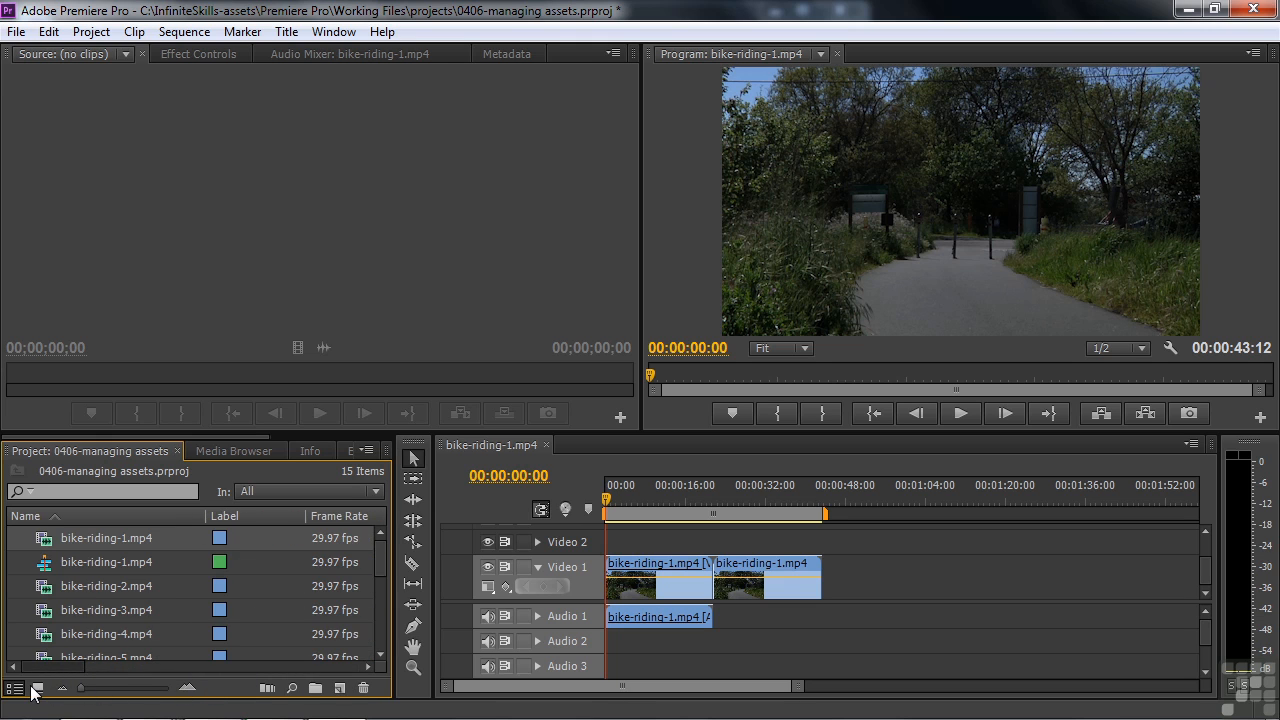
left_click_drag(400, 597, 1101, 608)
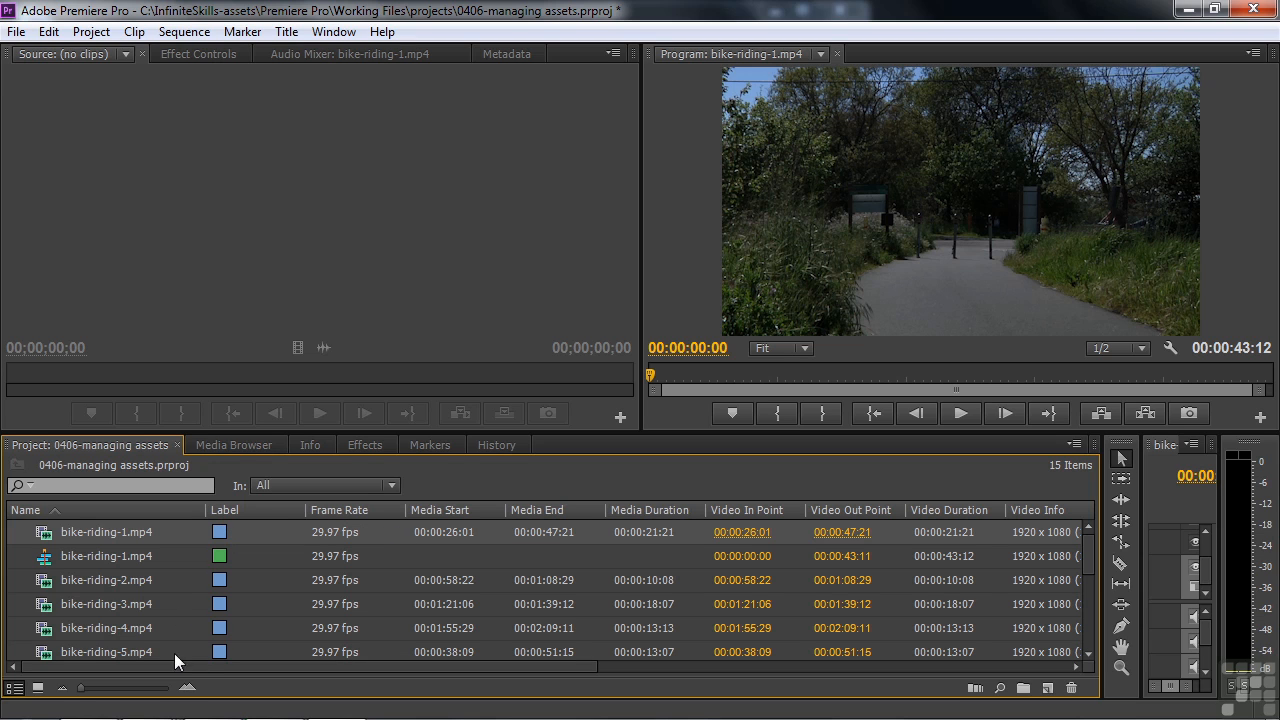
left_click_drag(169, 668, 214, 678)
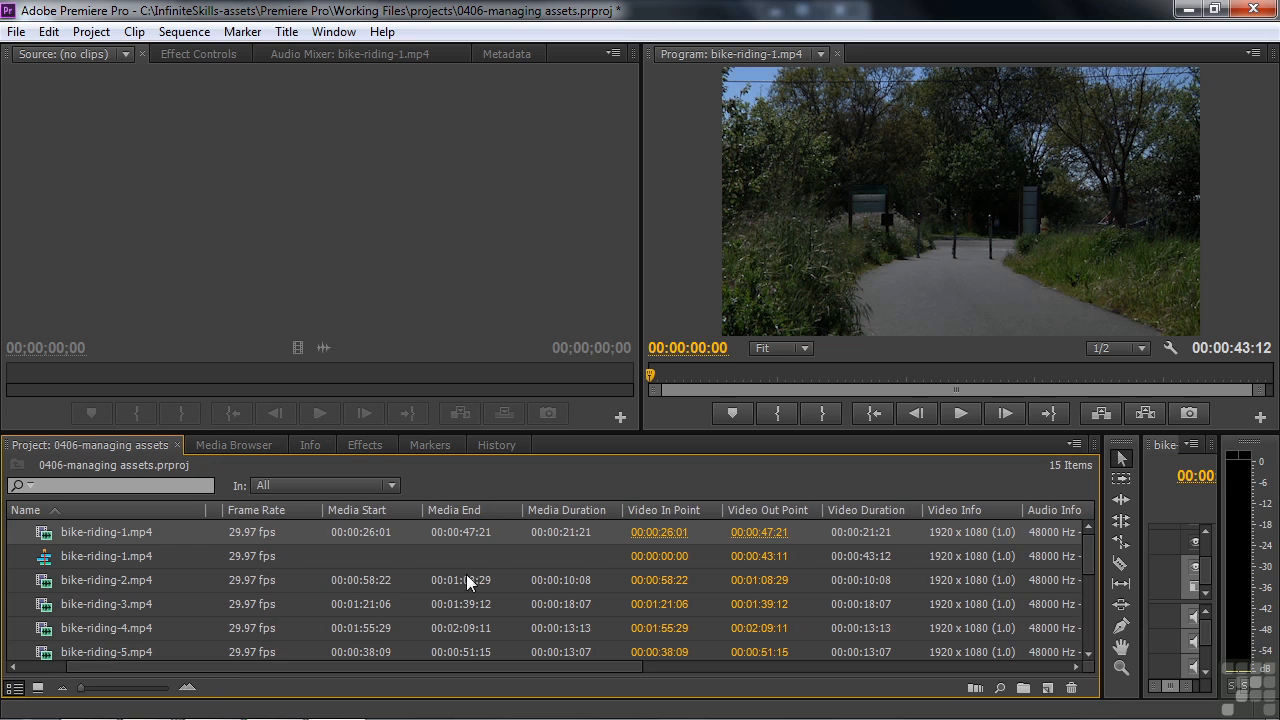
Sort the assets by Media Duration in ascending order, widen that column slightly, and reverse the sort to descending
left_click(581, 513)
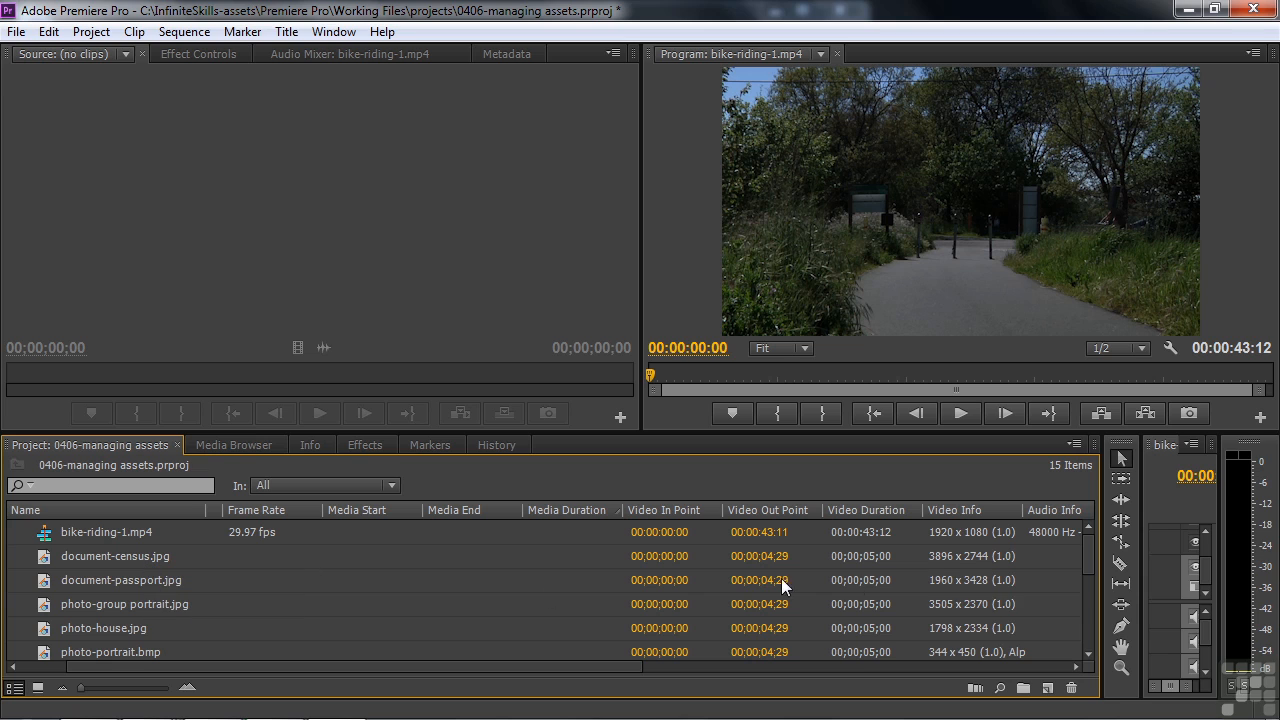
left_click_drag(1089, 550, 1079, 579)
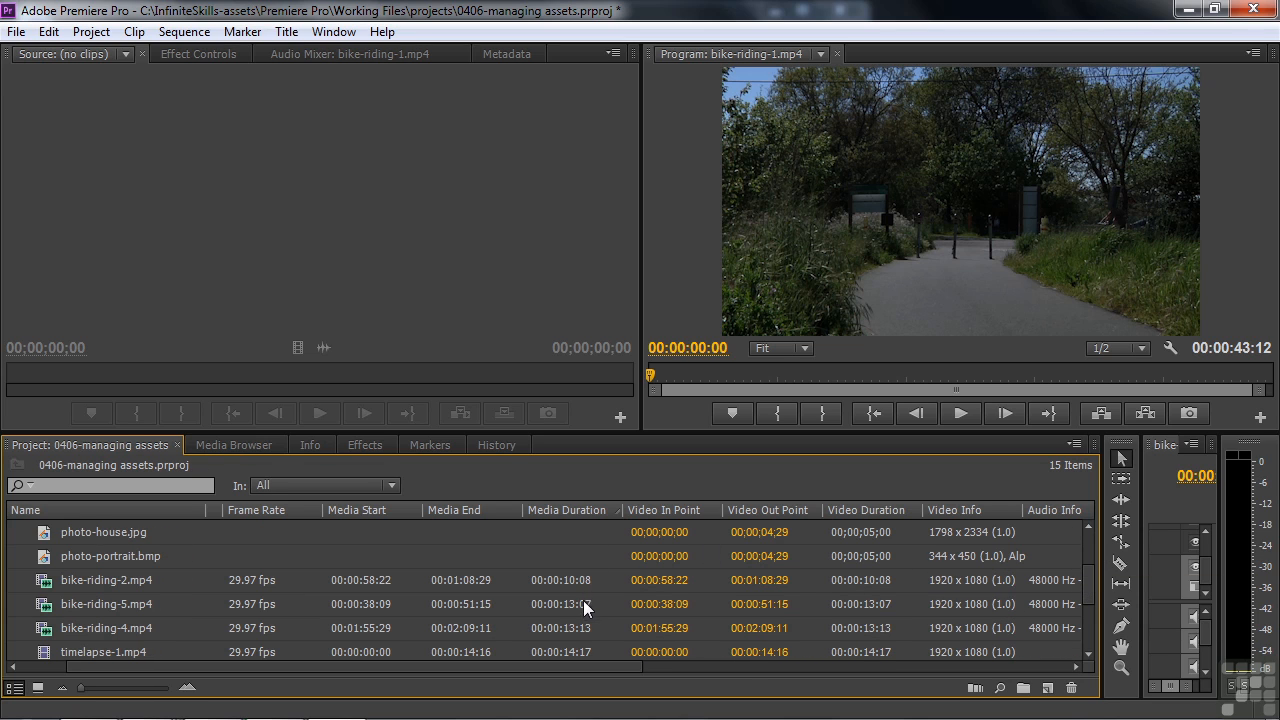
left_click_drag(1088, 578, 1090, 545)
left_click_drag(623, 512, 640, 517)
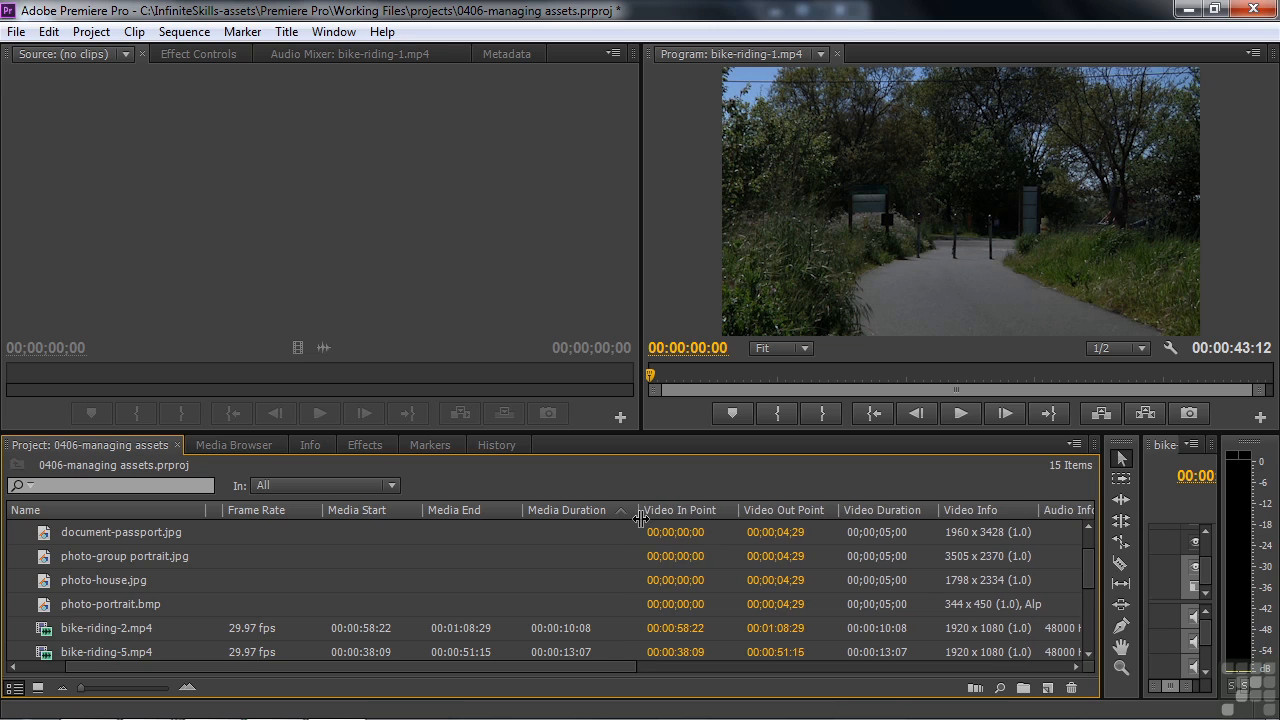
scroll(617, 512, "up", 1)
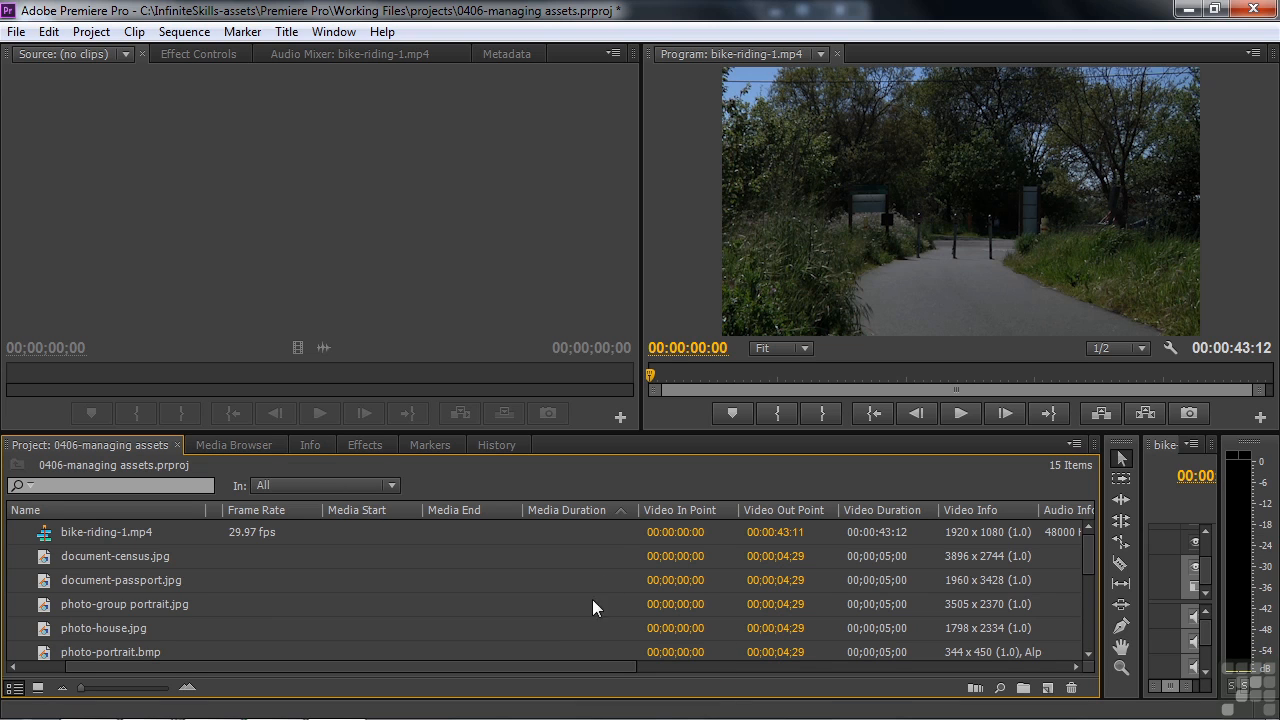
left_click(622, 511)
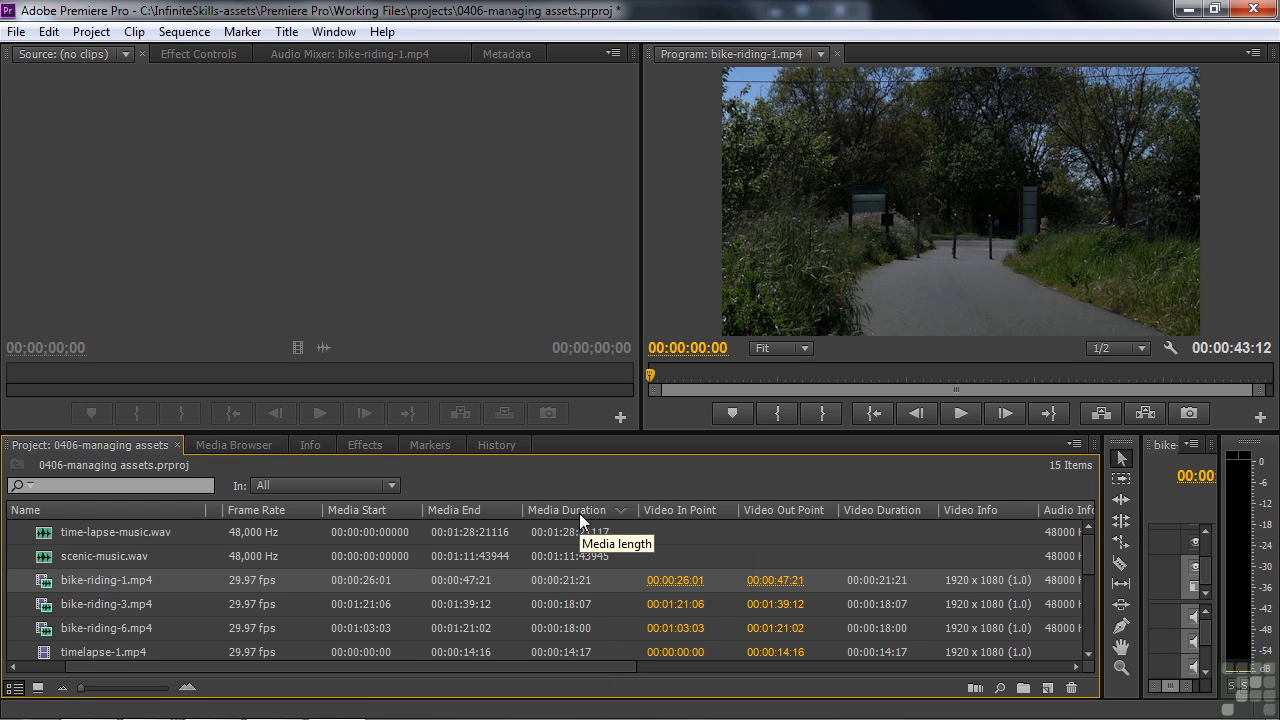
Use Metadata Display to hide the Media Start and Media End columns and show Video Usage and Audio Usage
left_click_drag(536, 666, 834, 693)
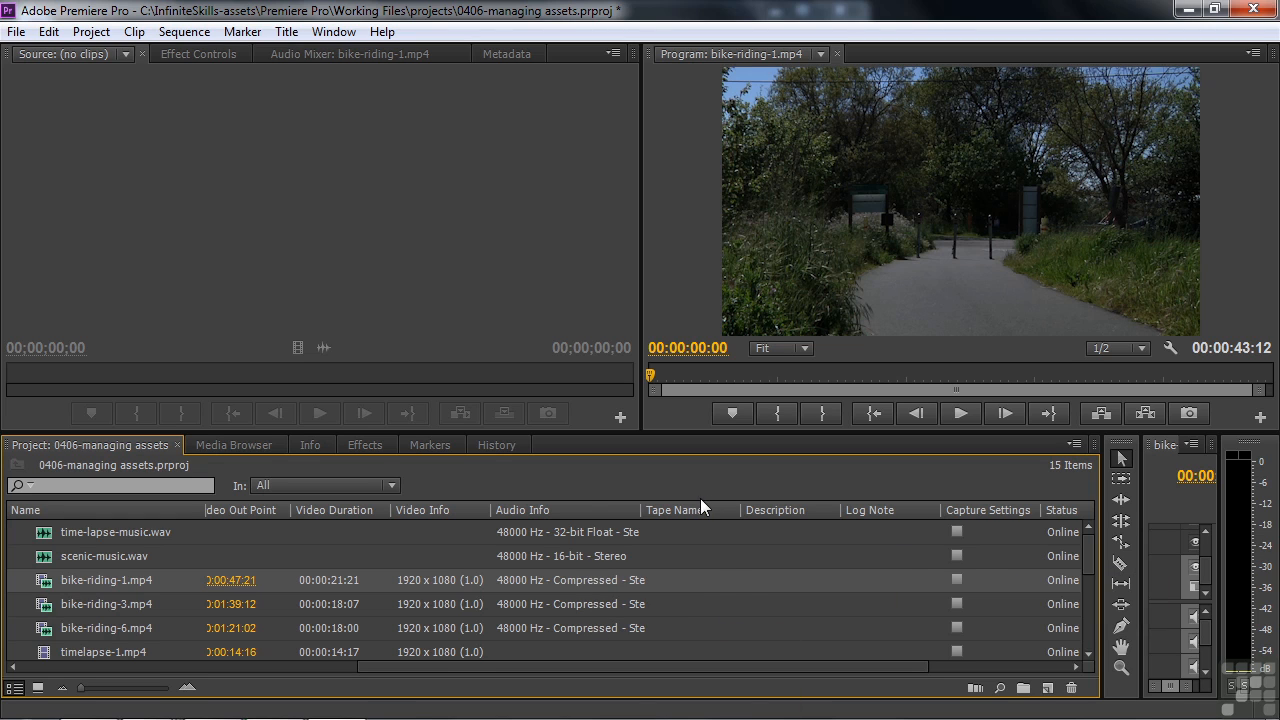
right_click(815, 514)
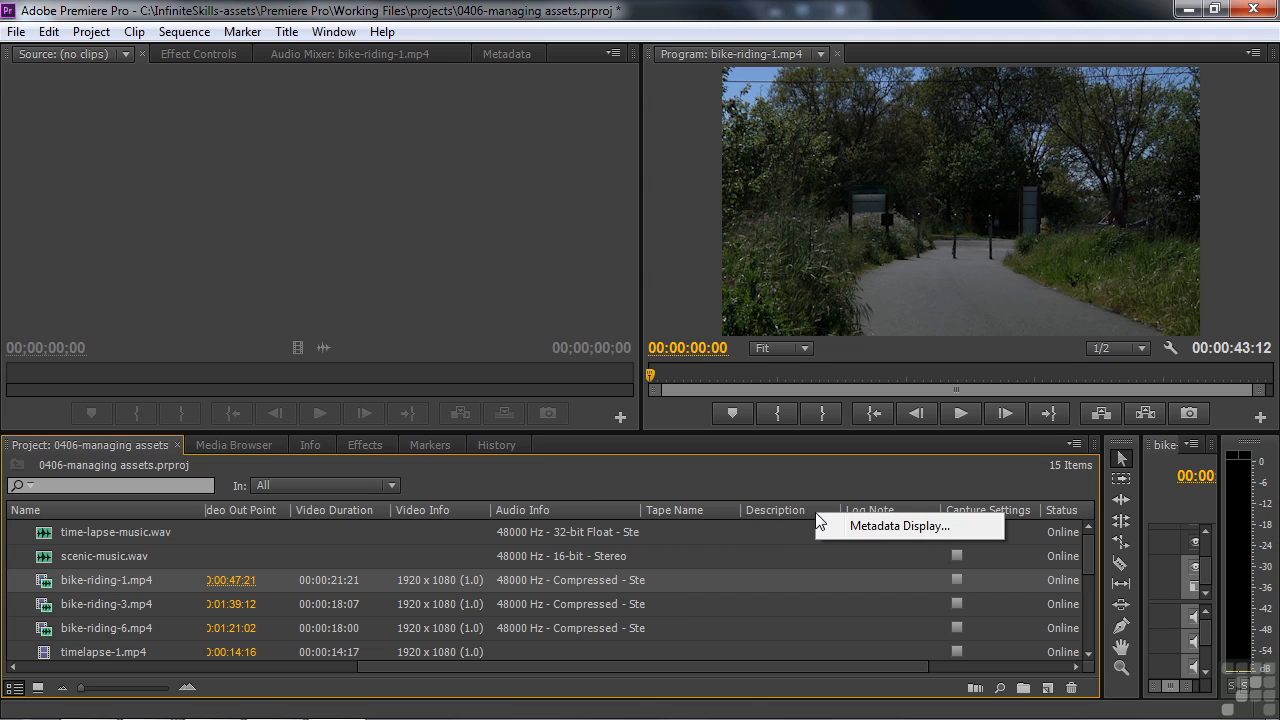
left_click(869, 528)
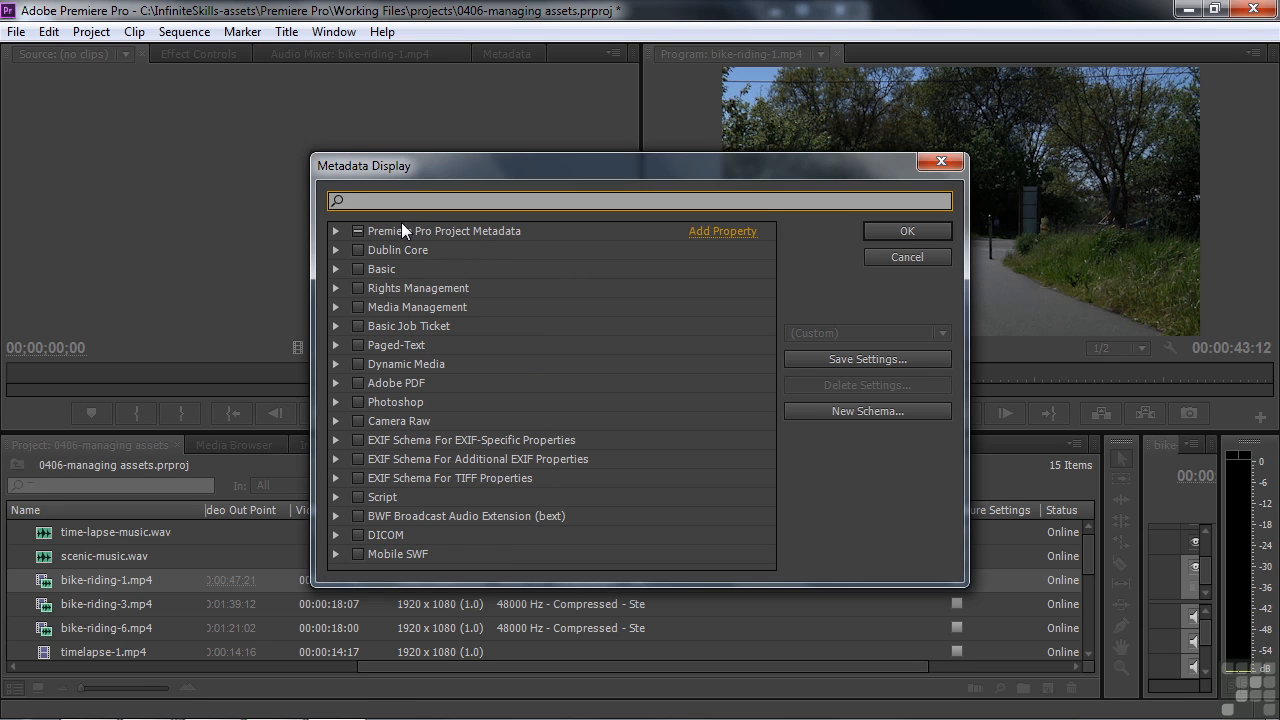
left_click(335, 232)
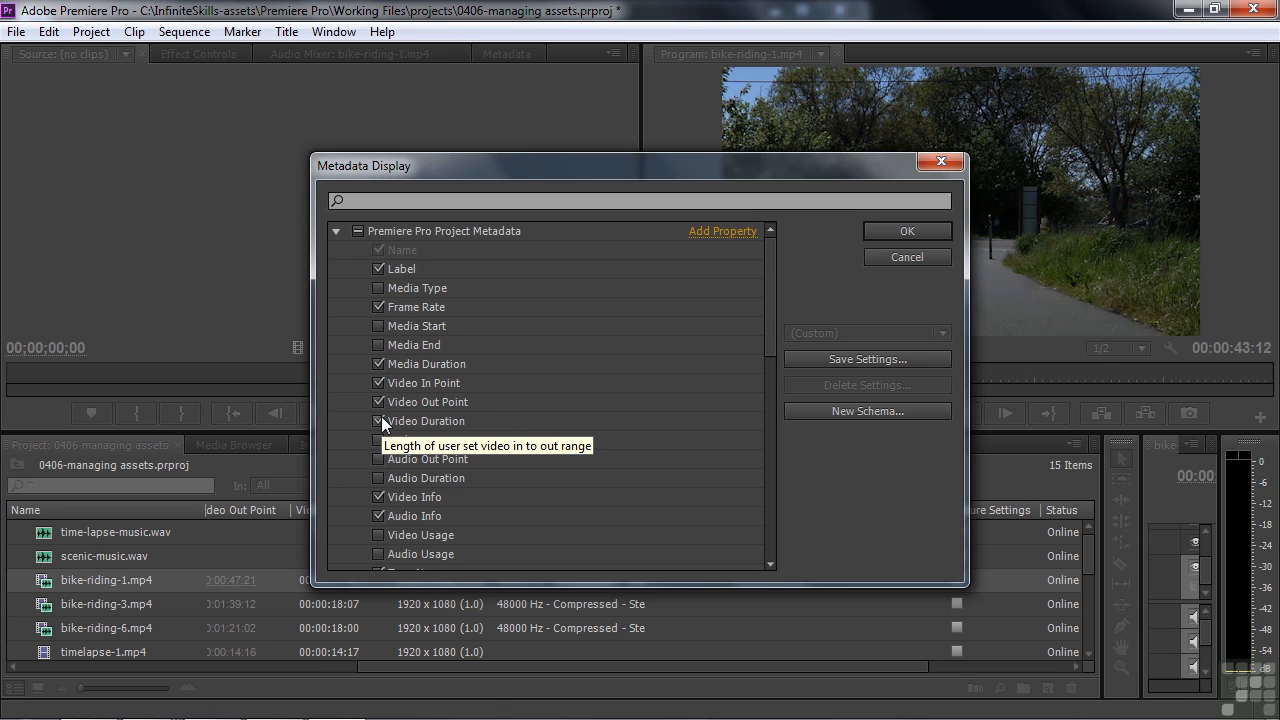
left_click_drag(773, 330, 771, 400)
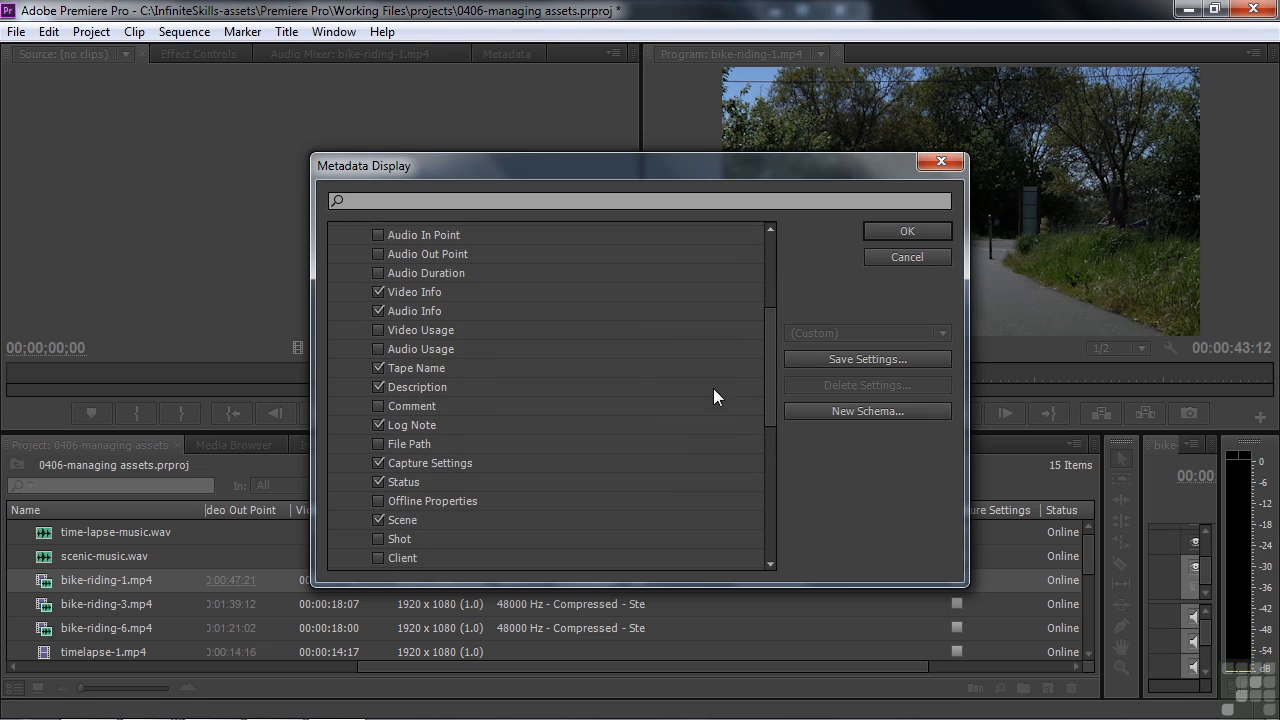
left_click(379, 328)
left_click(907, 231)
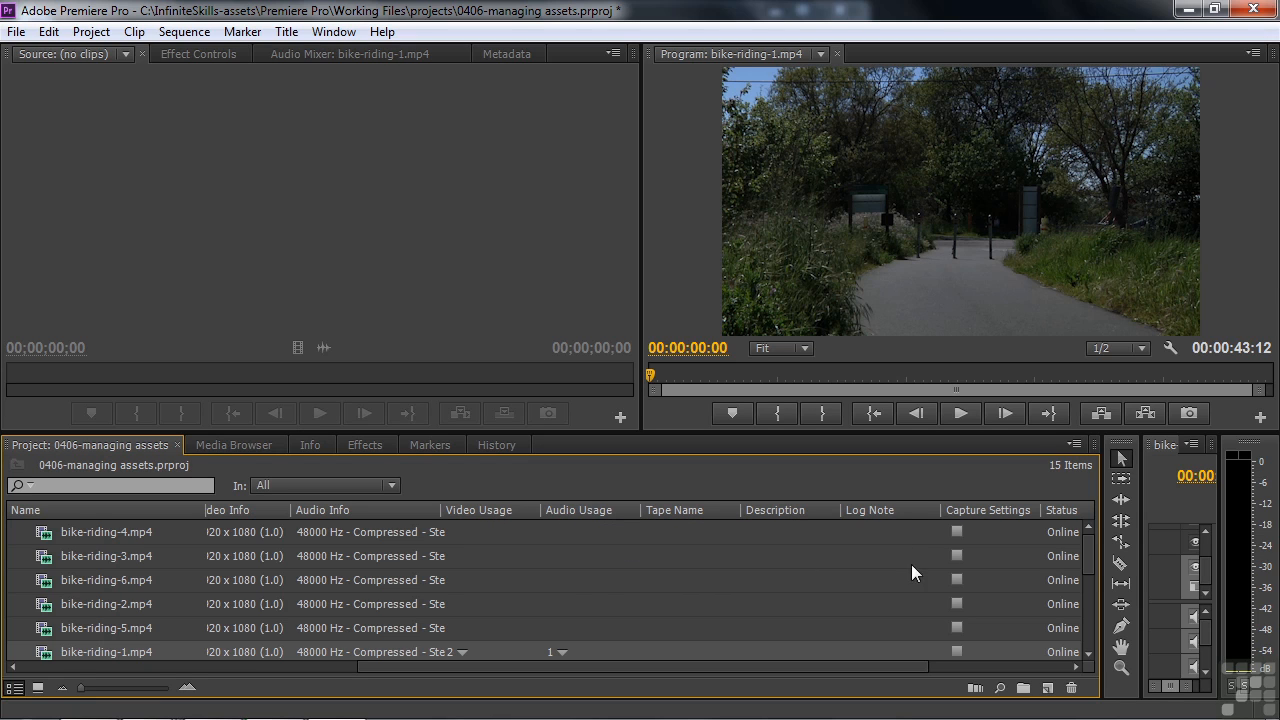
left_click_drag(1086, 555, 1088, 570)
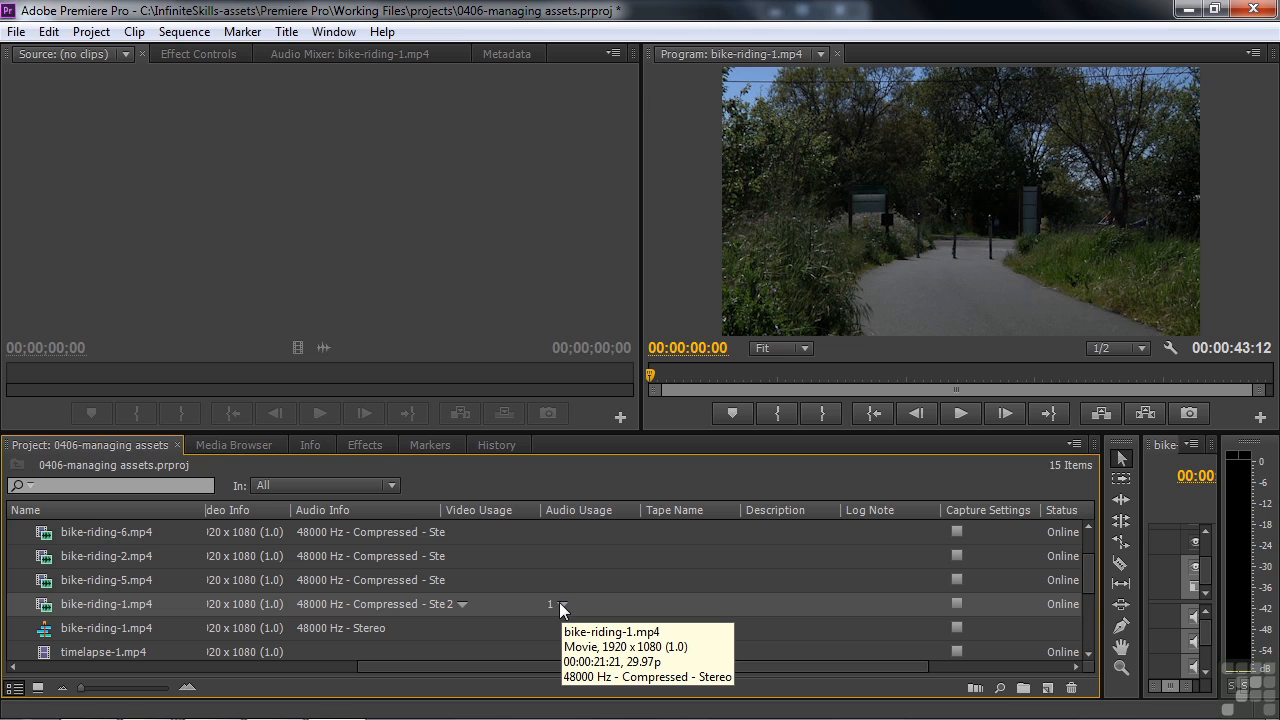
Move the Video Duration column directly after Name, and narrow the project panel to give the timeline its space back
left_click_drag(508, 664, 141, 666)
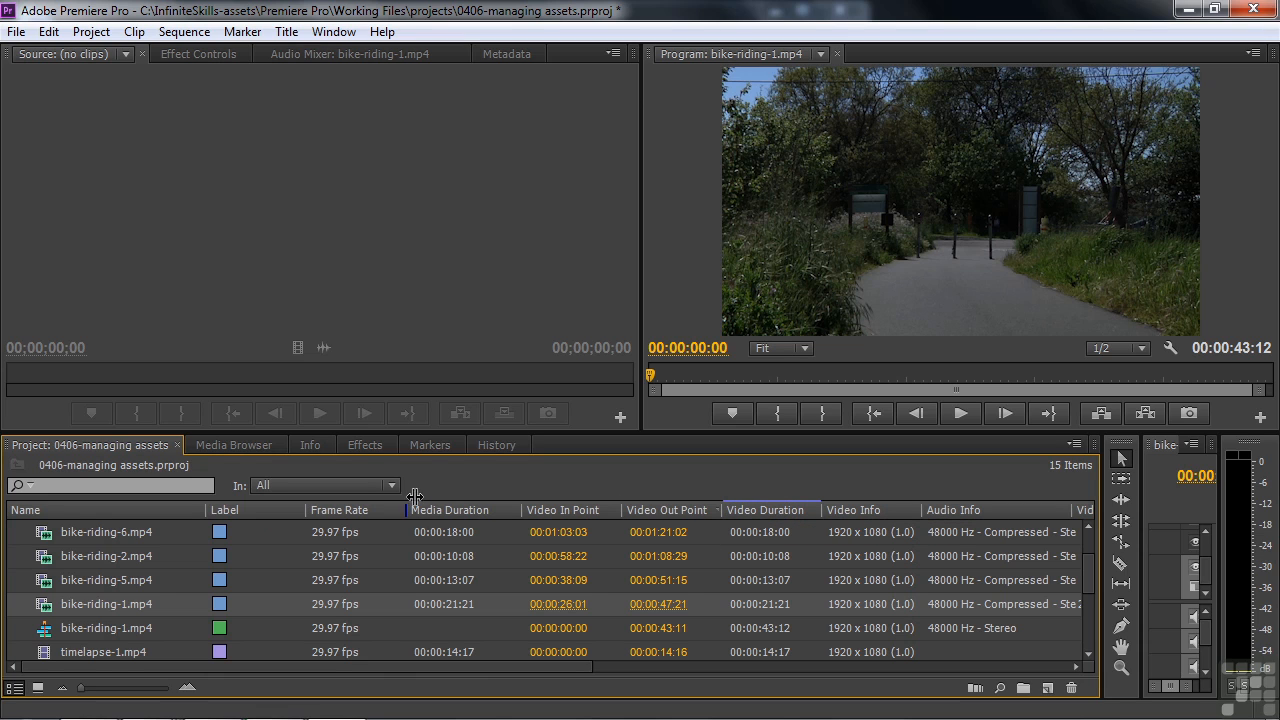
left_click_drag(299, 507, 230, 530)
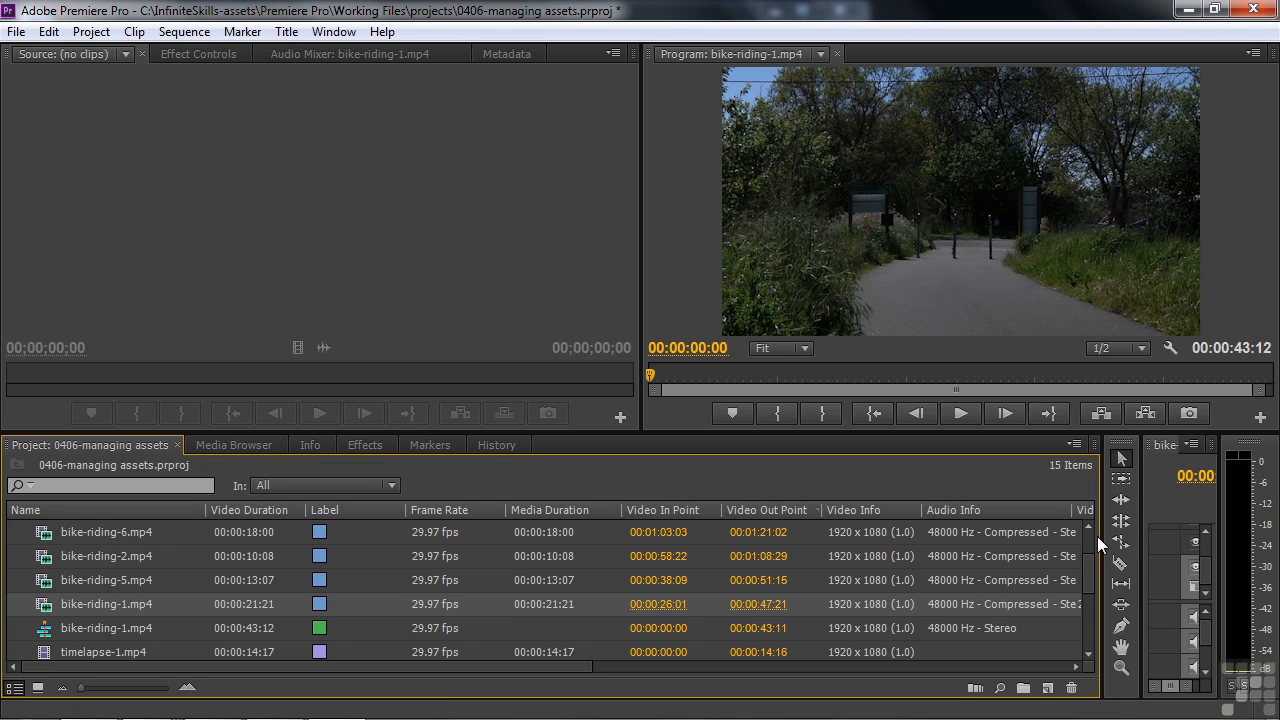
left_click_drag(1099, 538, 342, 577)
left_click_drag(1141, 523, 380, 573)
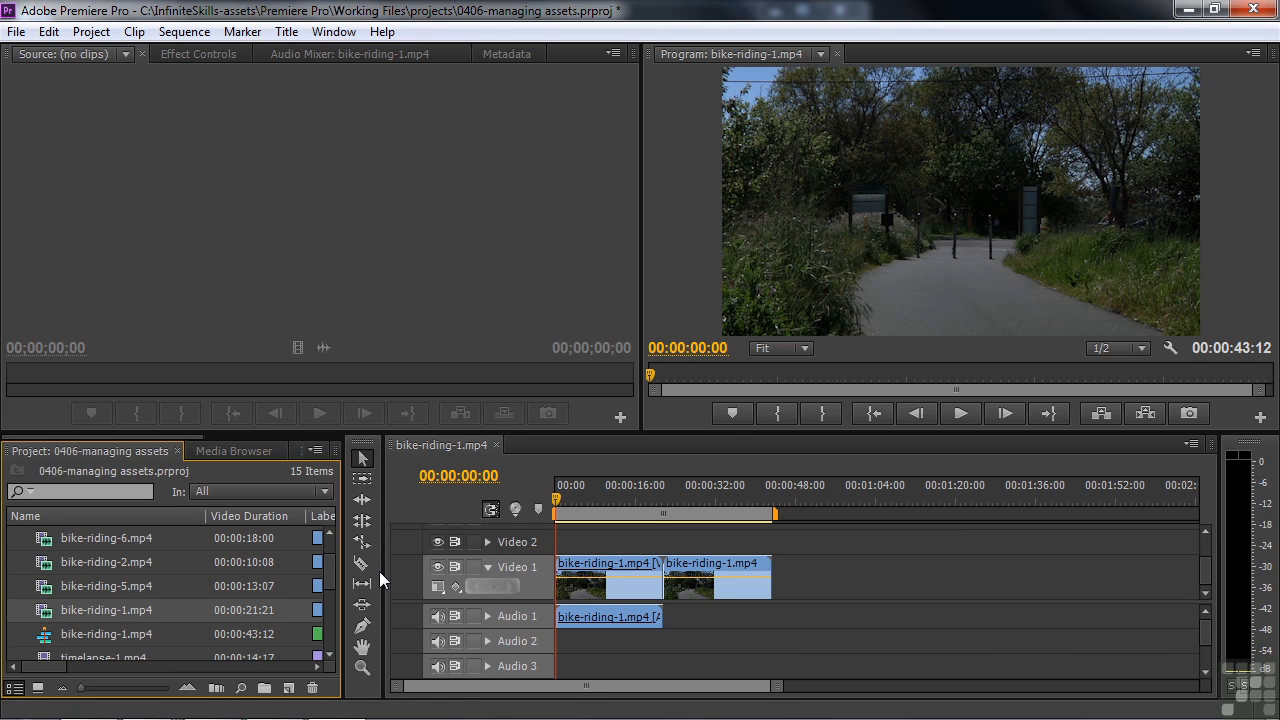
Create a new bin in the project and name it Video clips
left_click(265, 689)
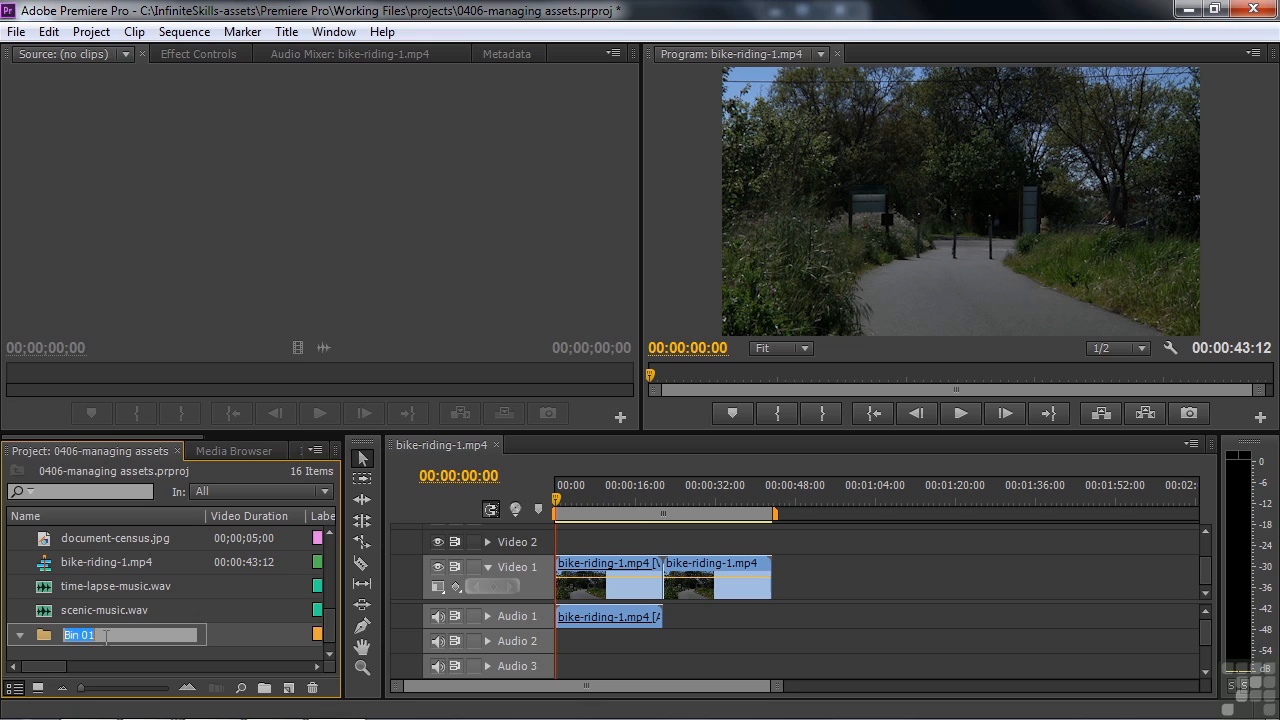
type("Video clips")
key("Return")
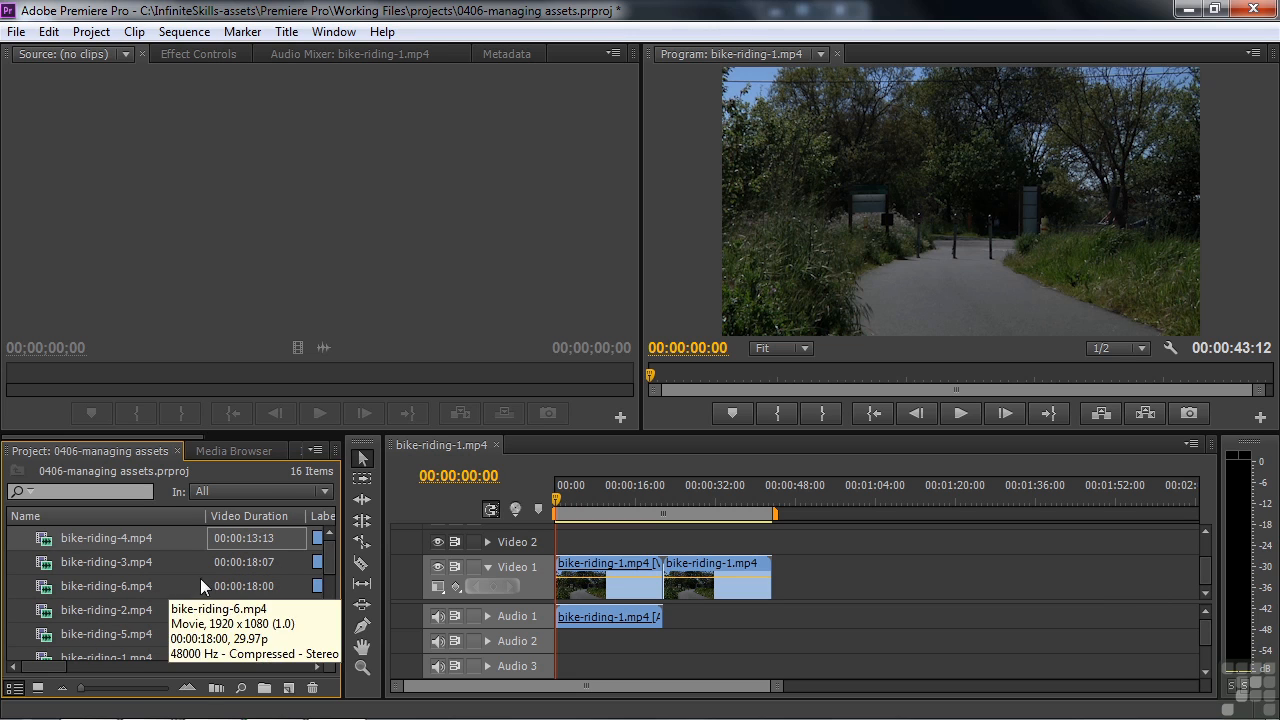
Collapse the Video clips bin and move the six bike-riding video clips and timelapse-1.mp4 into it
left_click_drag(325, 562, 321, 638)
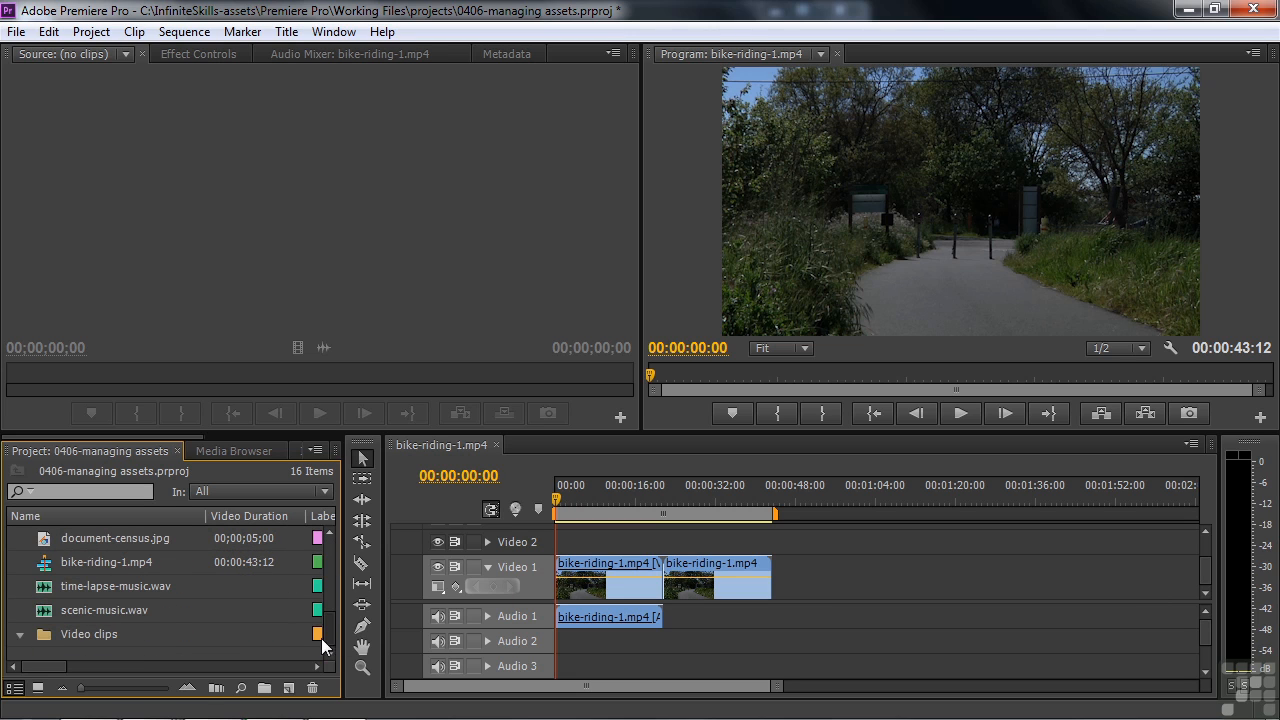
left_click(20, 634)
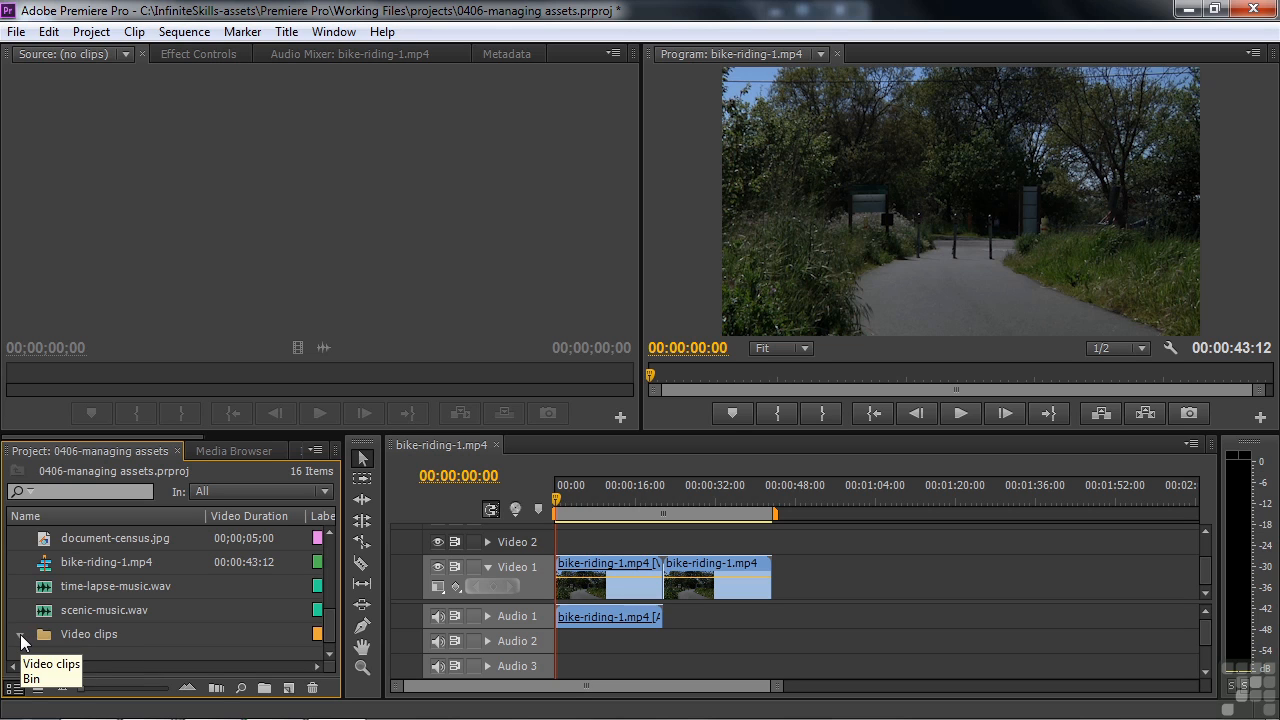
left_click_drag(325, 630, 349, 537)
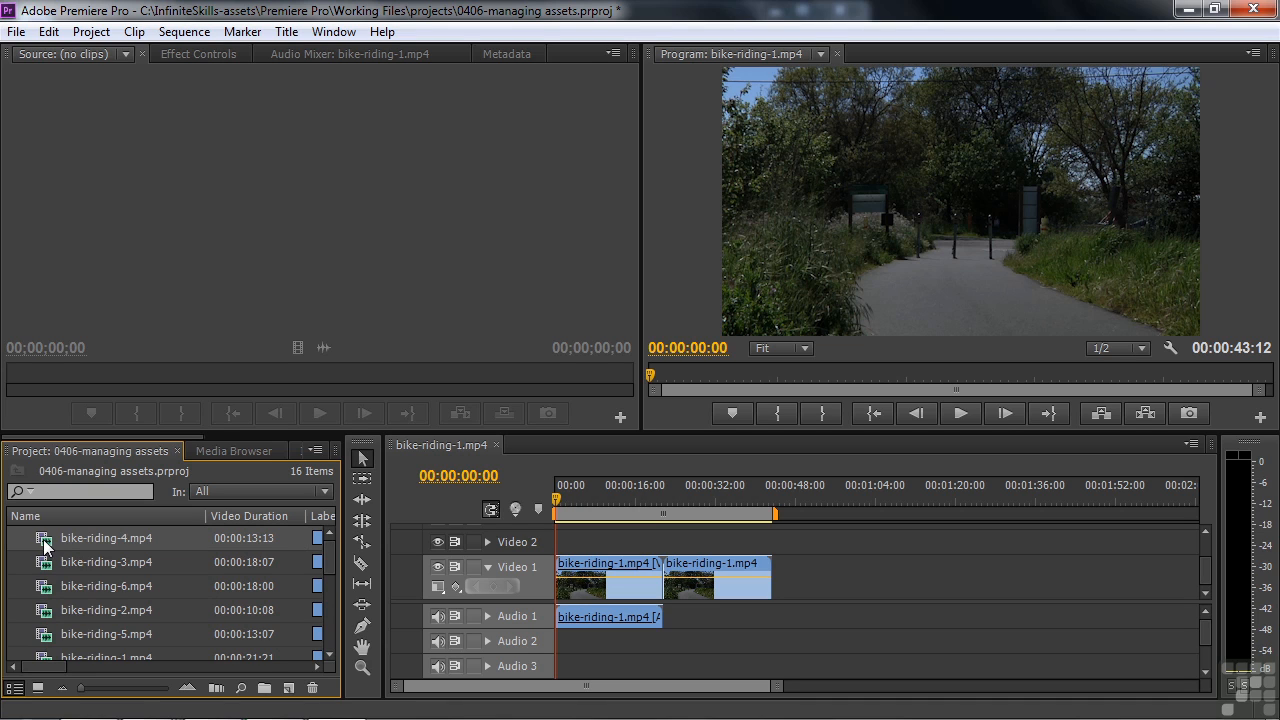
left_click_drag(325, 559, 329, 585)
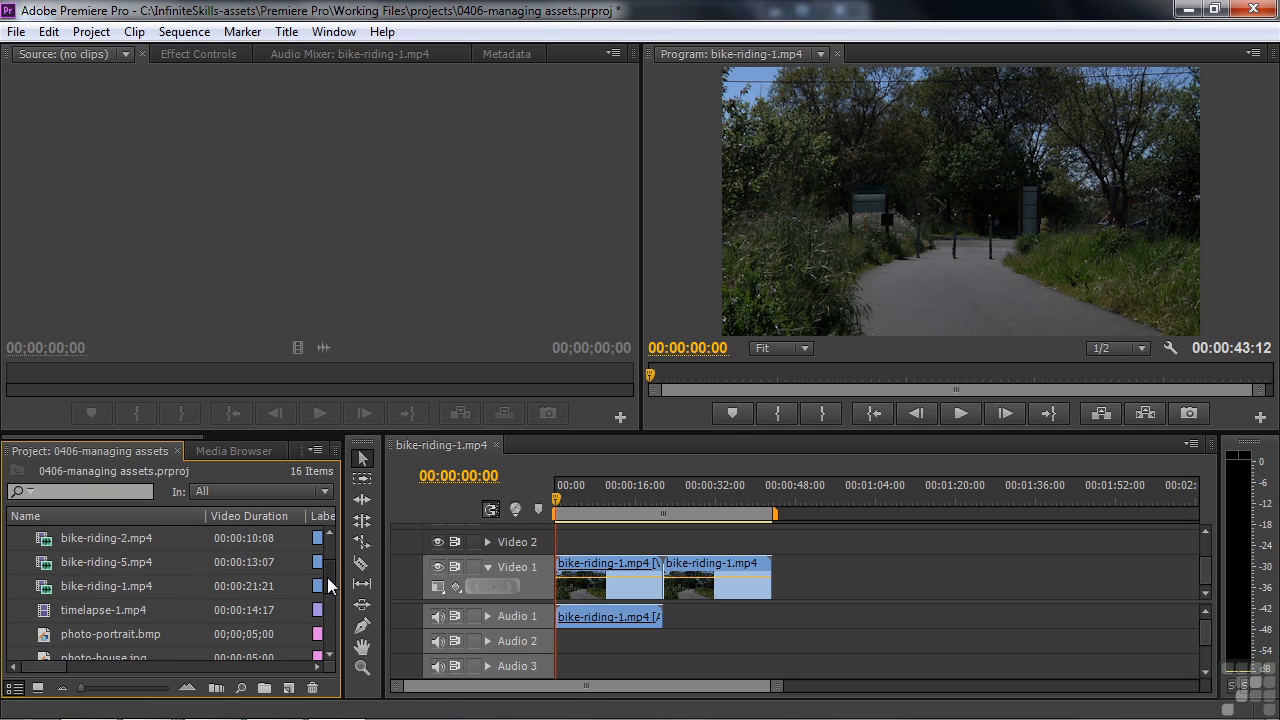
left_click(52, 613, "shift")
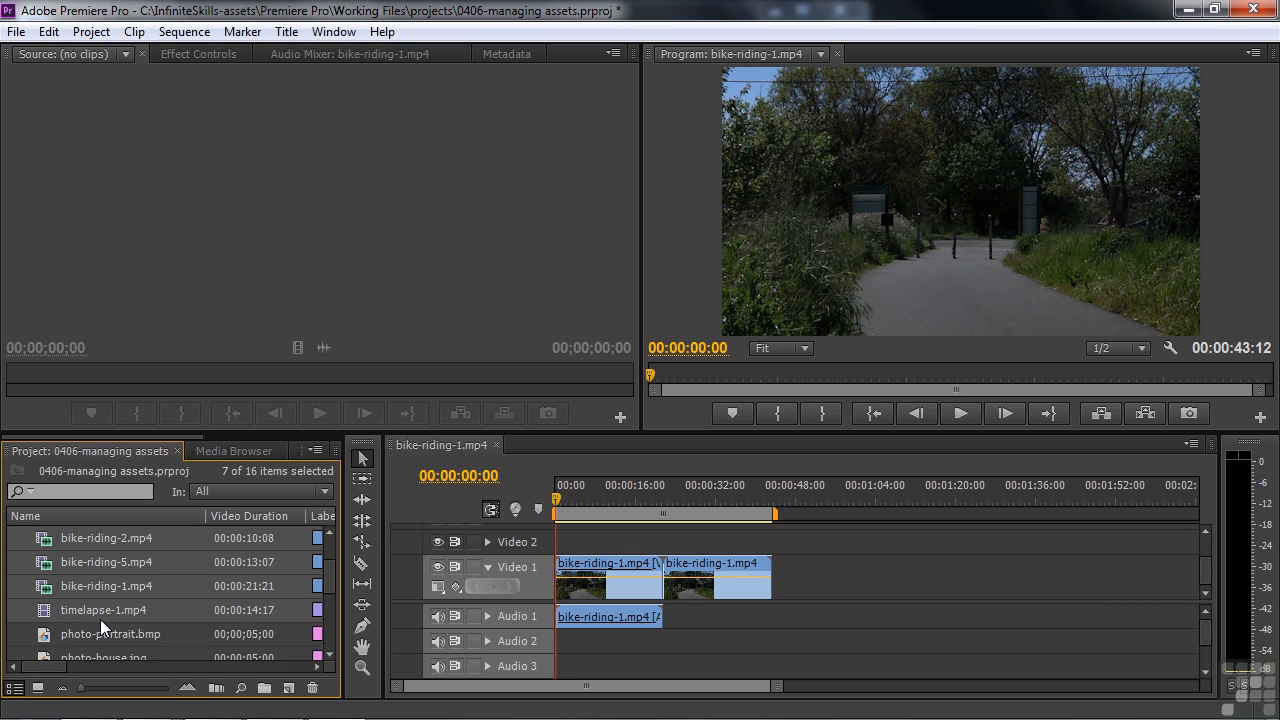
mouse_move(332, 573)
left_mouse_down()
mouse_move(326, 638)
mouse_move(340, 580)
left_mouse_up()
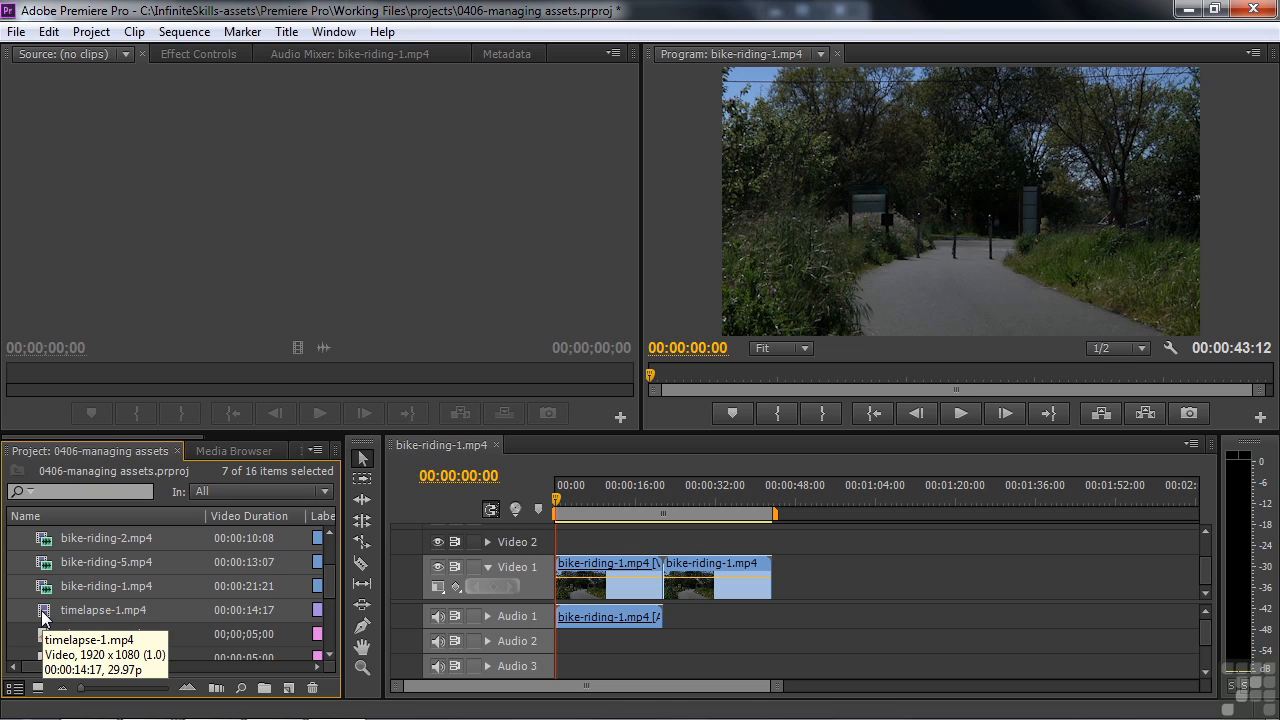
left_click_drag(82, 611, 84, 640)
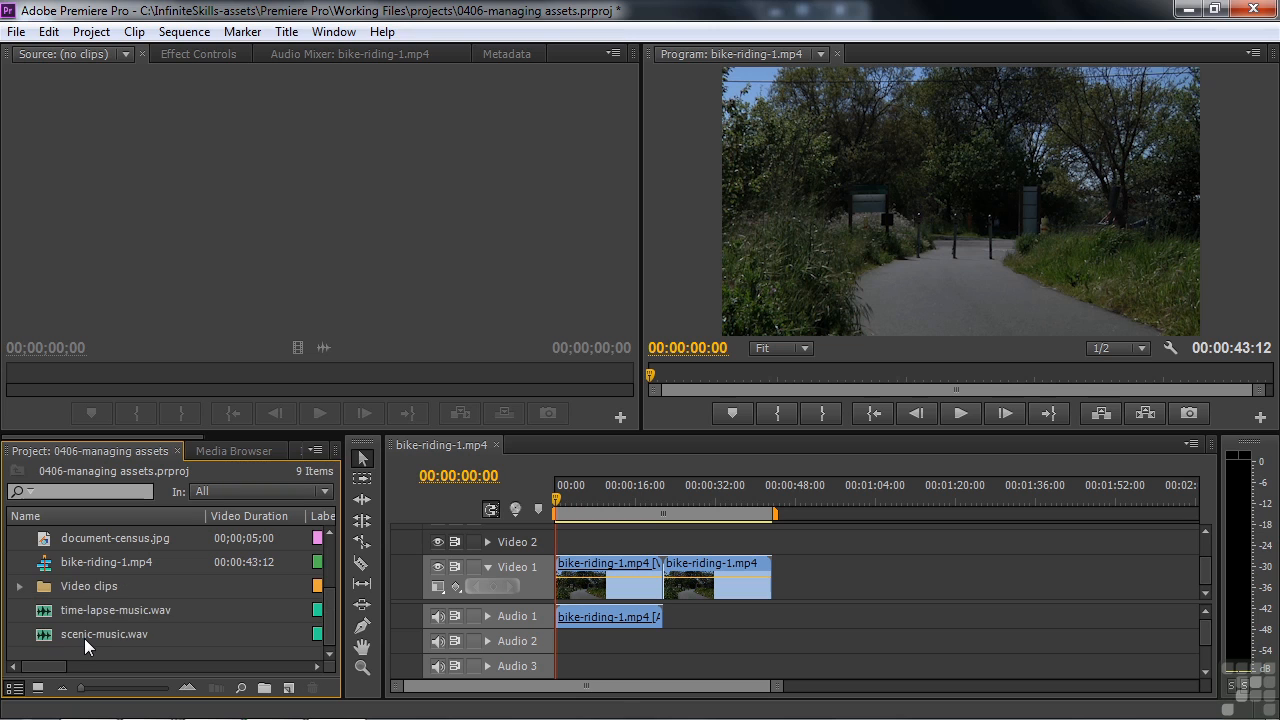
Expand the Video clips bin to check its contents, and collapse it again
mouse_move(329, 612)
left_mouse_down()
mouse_move(332, 526)
mouse_move(325, 628)
left_mouse_up()
left_click(20, 586)
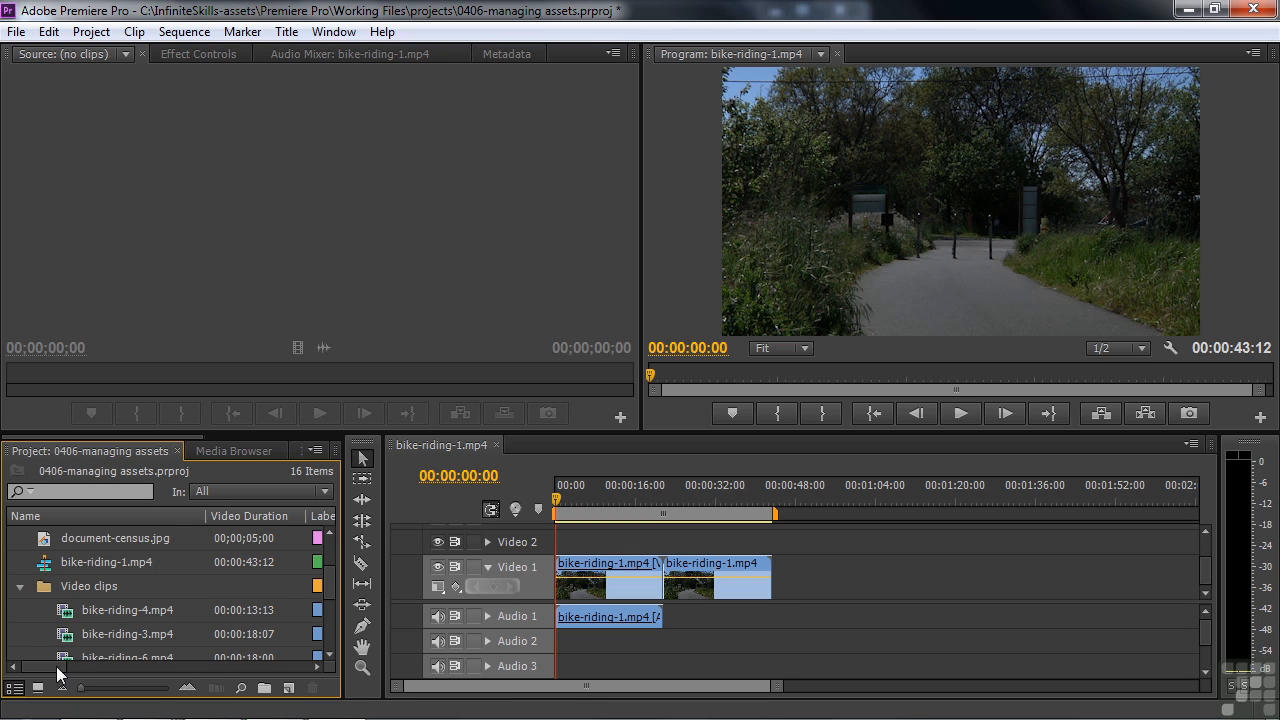
mouse_move(329, 590)
left_mouse_down()
mouse_move(326, 630)
mouse_move(329, 584)
left_mouse_up()
left_click(20, 586)
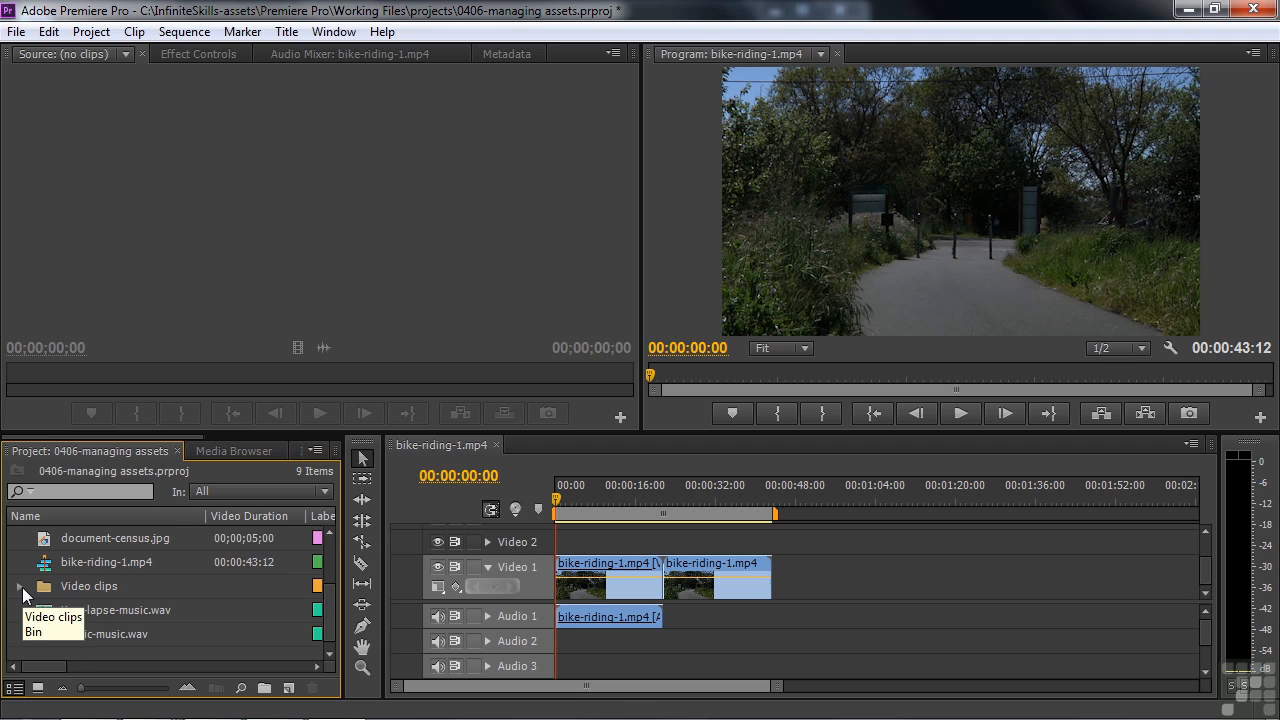
Create a bin named Audio clips and move time-lapse-music.wav and scenic-music.wav into it
left_click(264, 688)
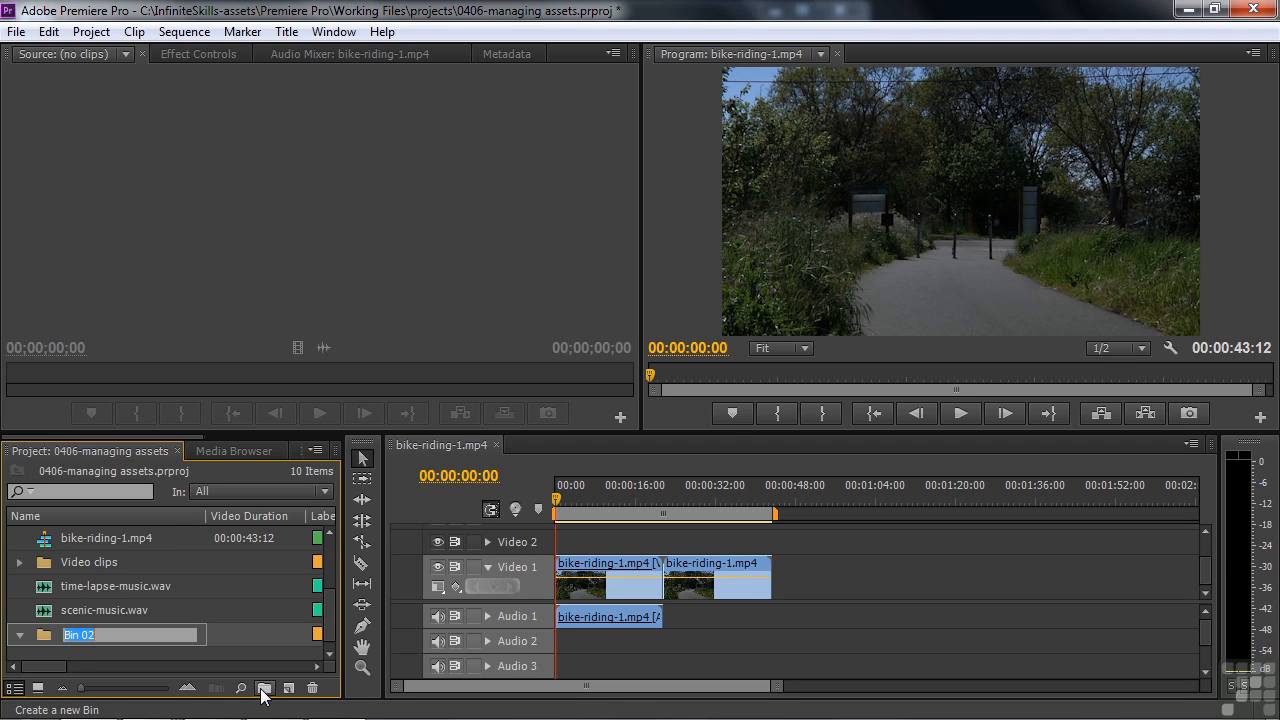
type("Audio files")
left_click(44, 588)
left_click(43, 612, "shift")
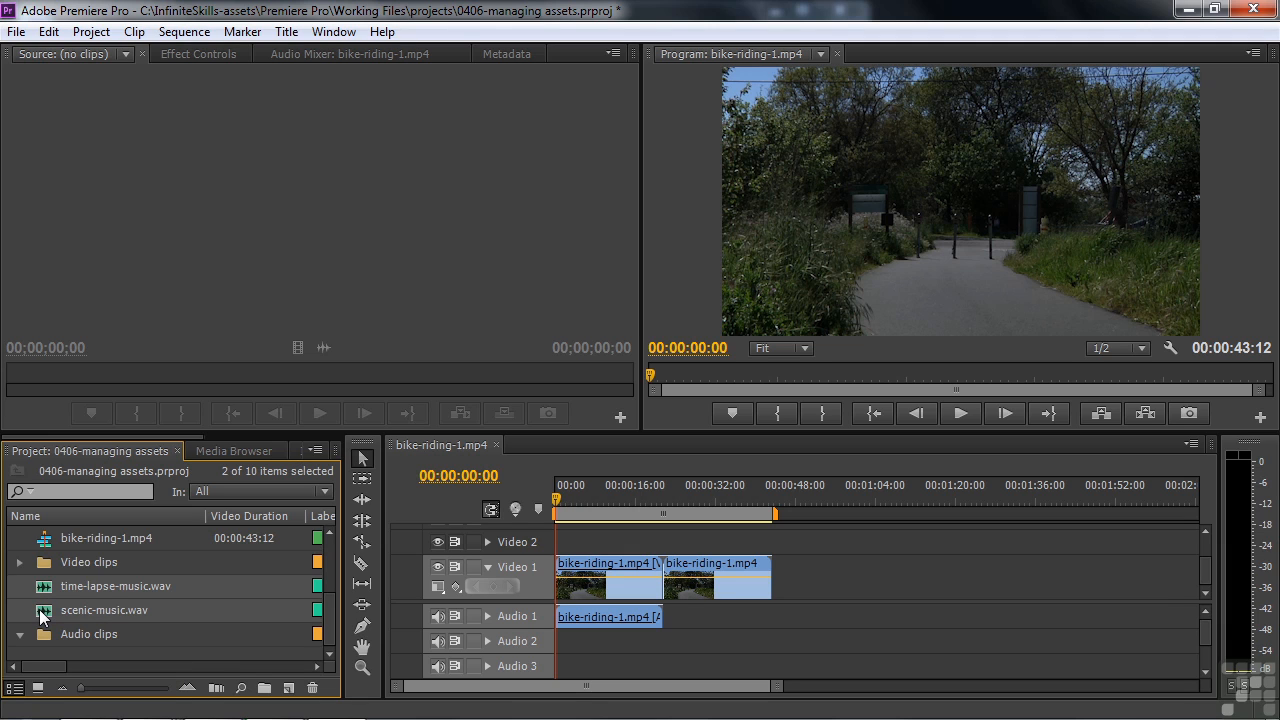
left_click_drag(43, 614, 83, 641)
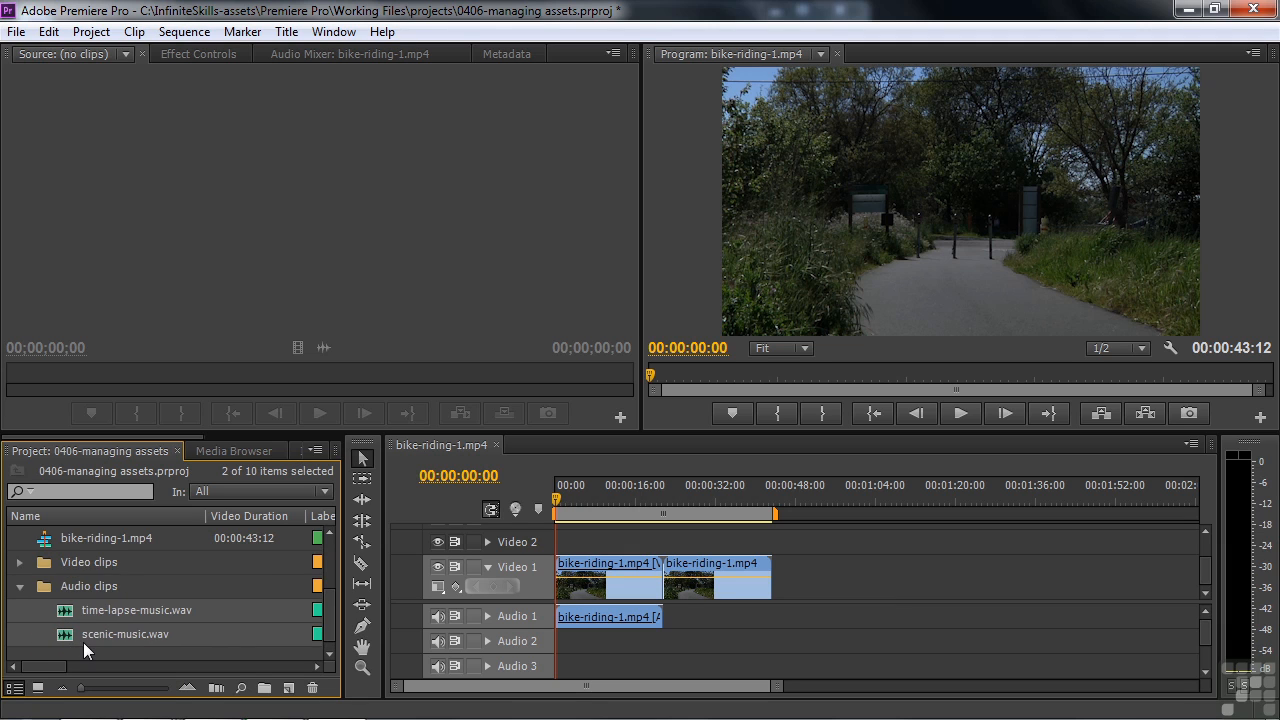
Collapse the Audio clips bin and create a new bin in the project named Image files
left_click(19, 632)
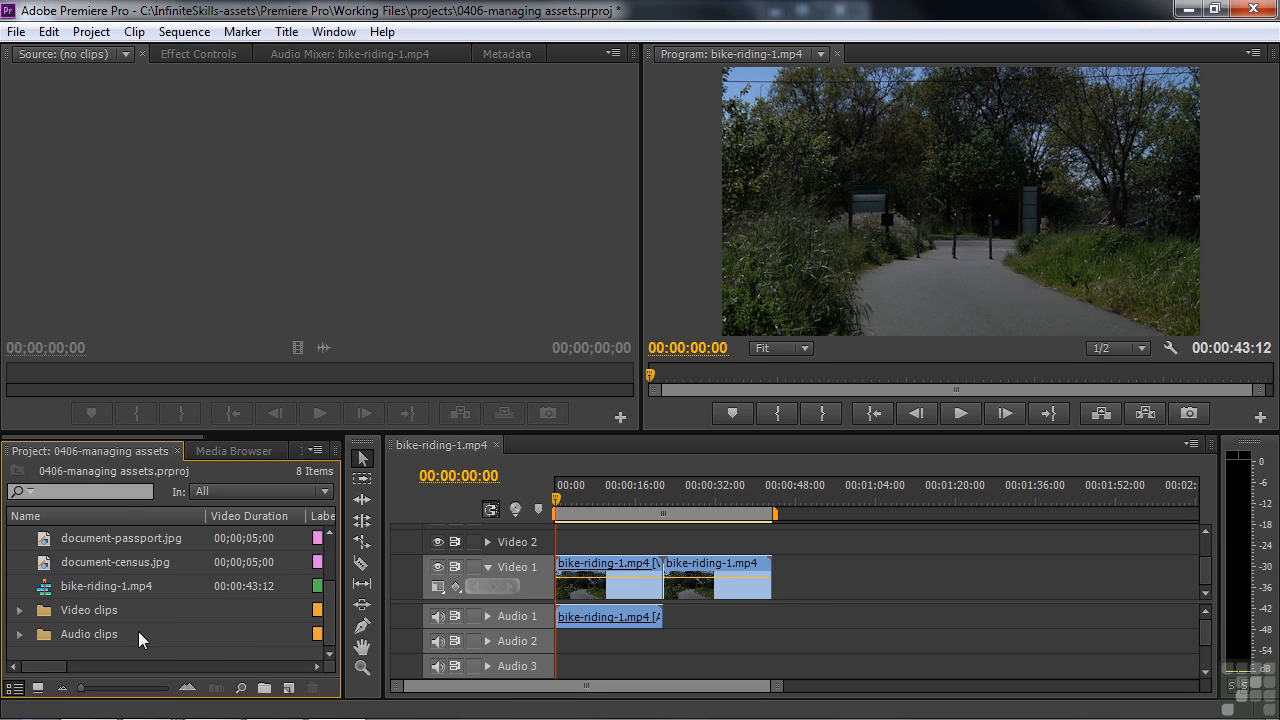
left_click(265, 688)
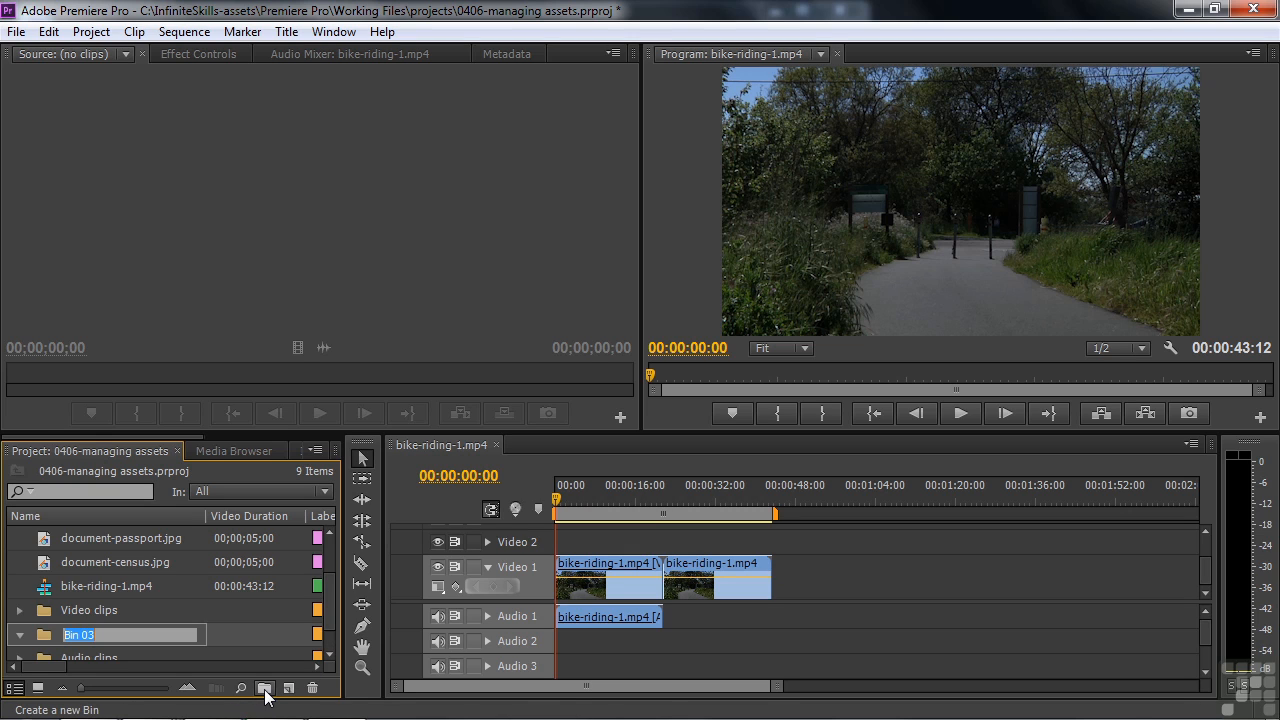
type("Image files")
key("Tab")
Move the three photo and two document images into the Image files bin and collapse the bin
scroll(330, 612, "up", 2)
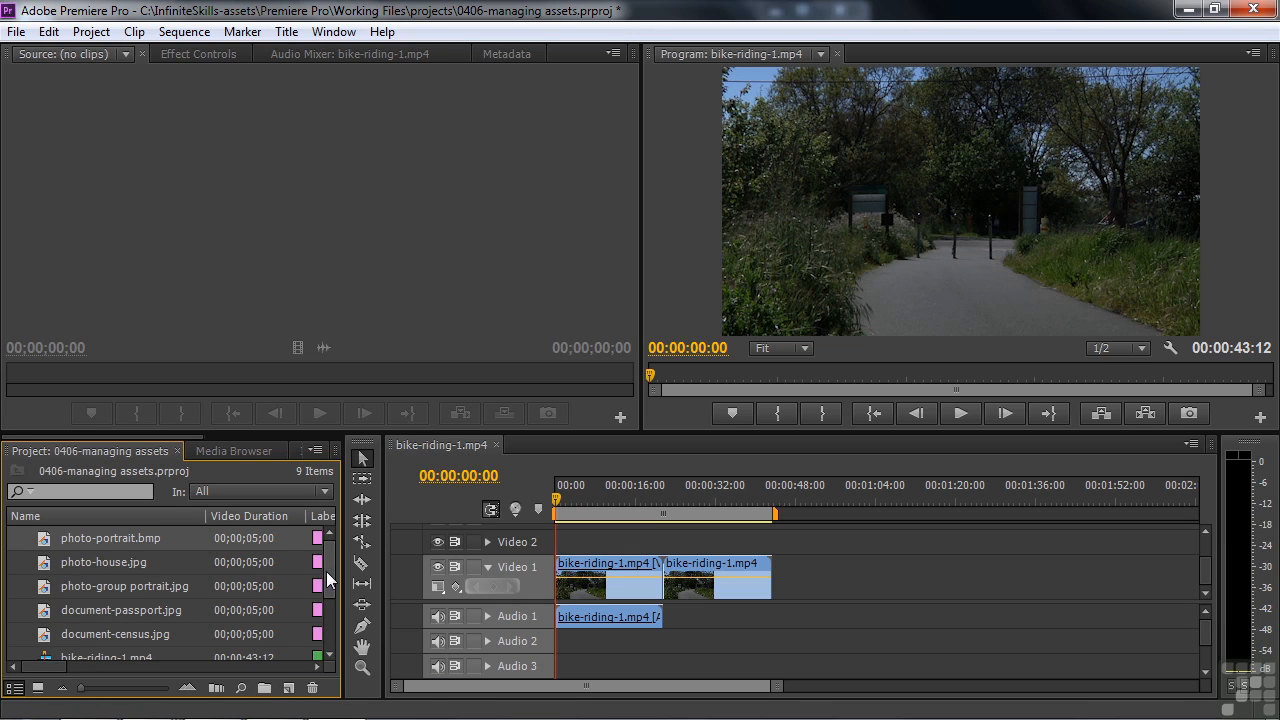
scroll(331, 590, "down", 2)
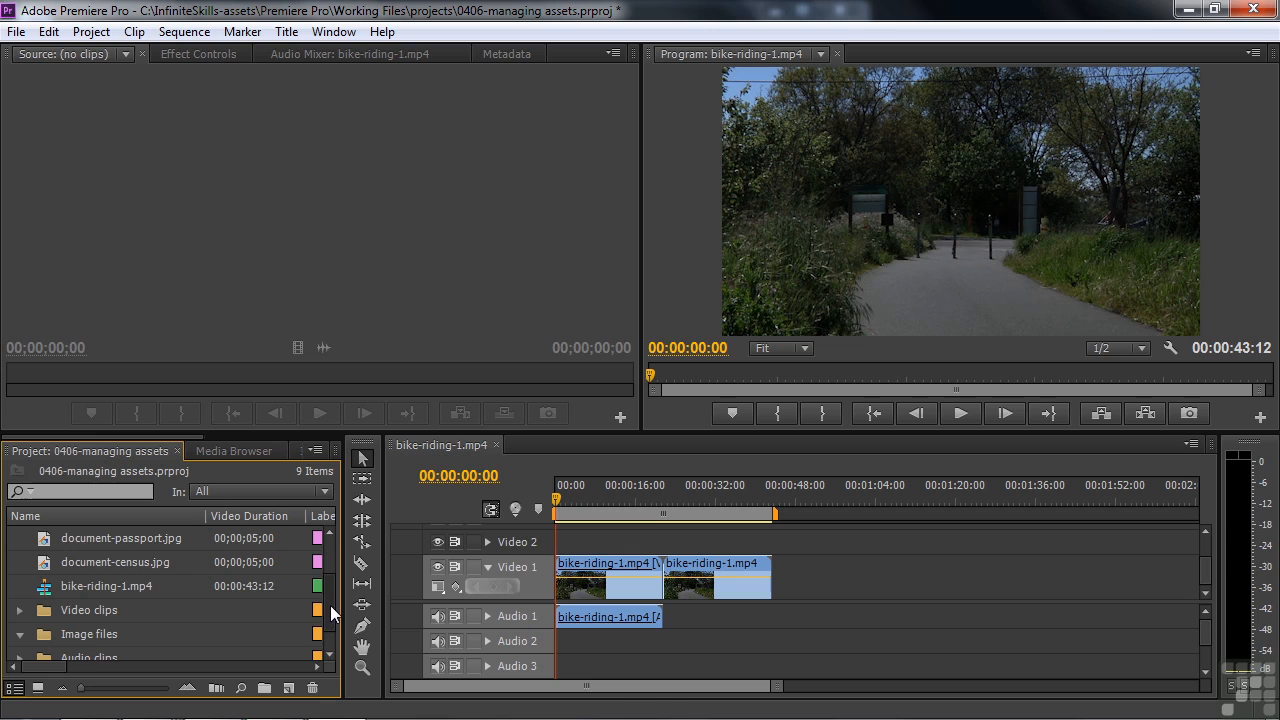
left_click(50, 563, "shift")
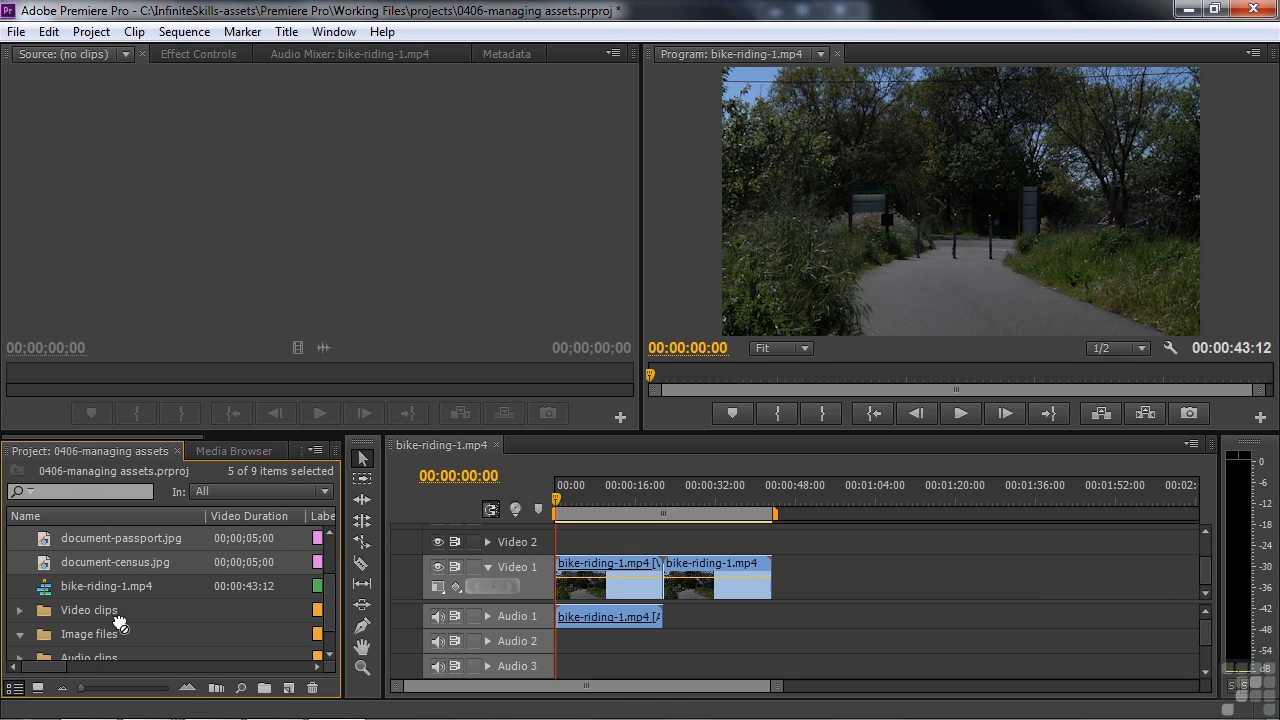
scroll(89, 640, "down", 1)
left_click_drag(90, 642, 93, 618)
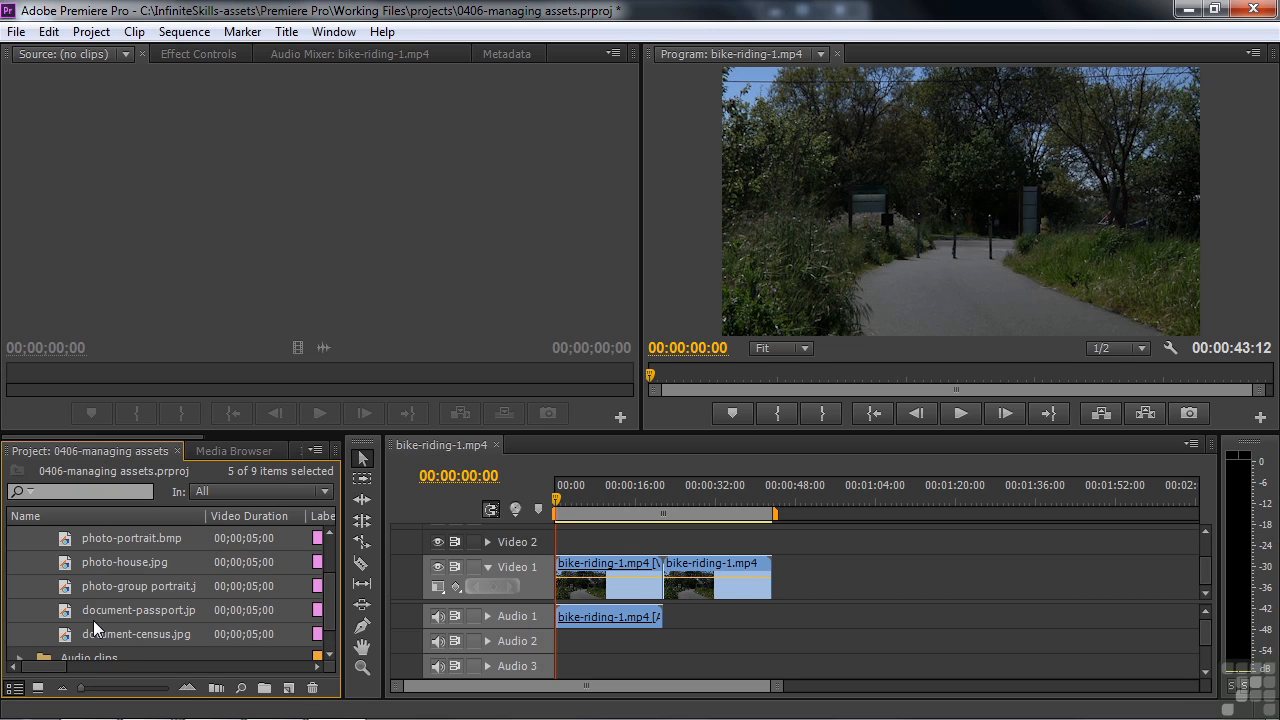
scroll(324, 601, "up", 3)
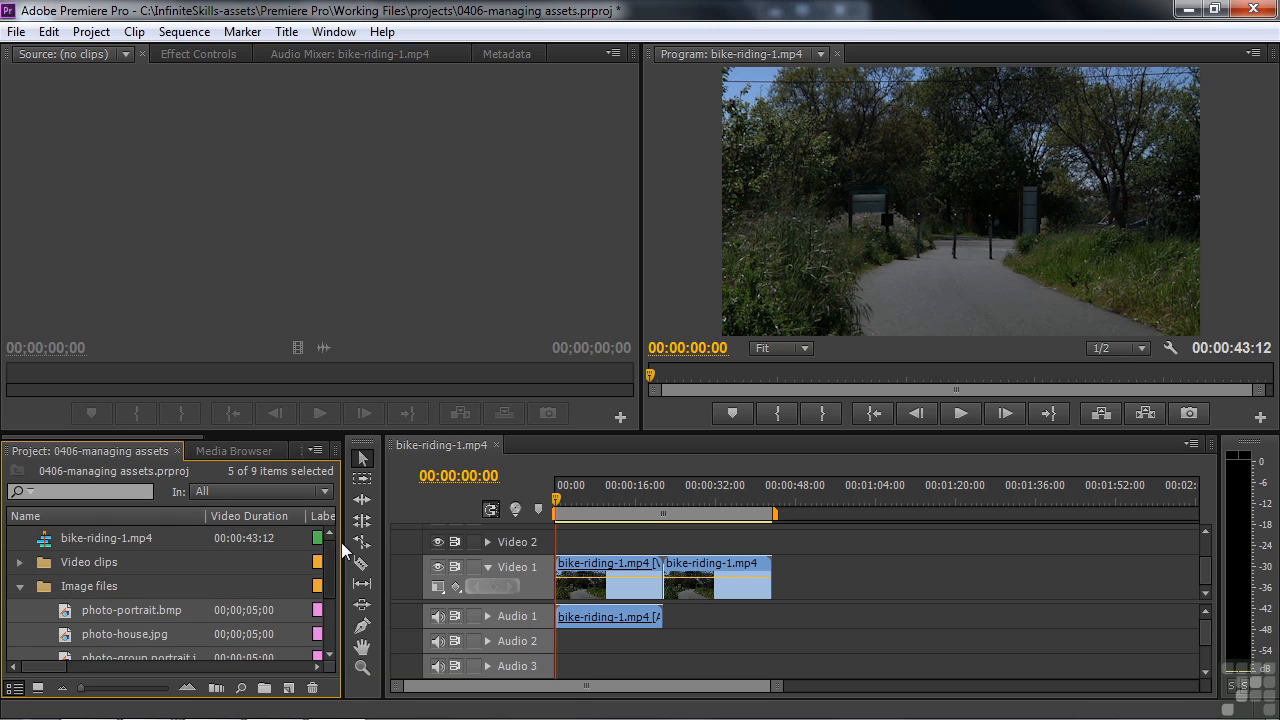
left_click(21, 587)
Create an extra bin nested inside the Image files bin, delete it again, and collapse Image files
left_click(61, 582)
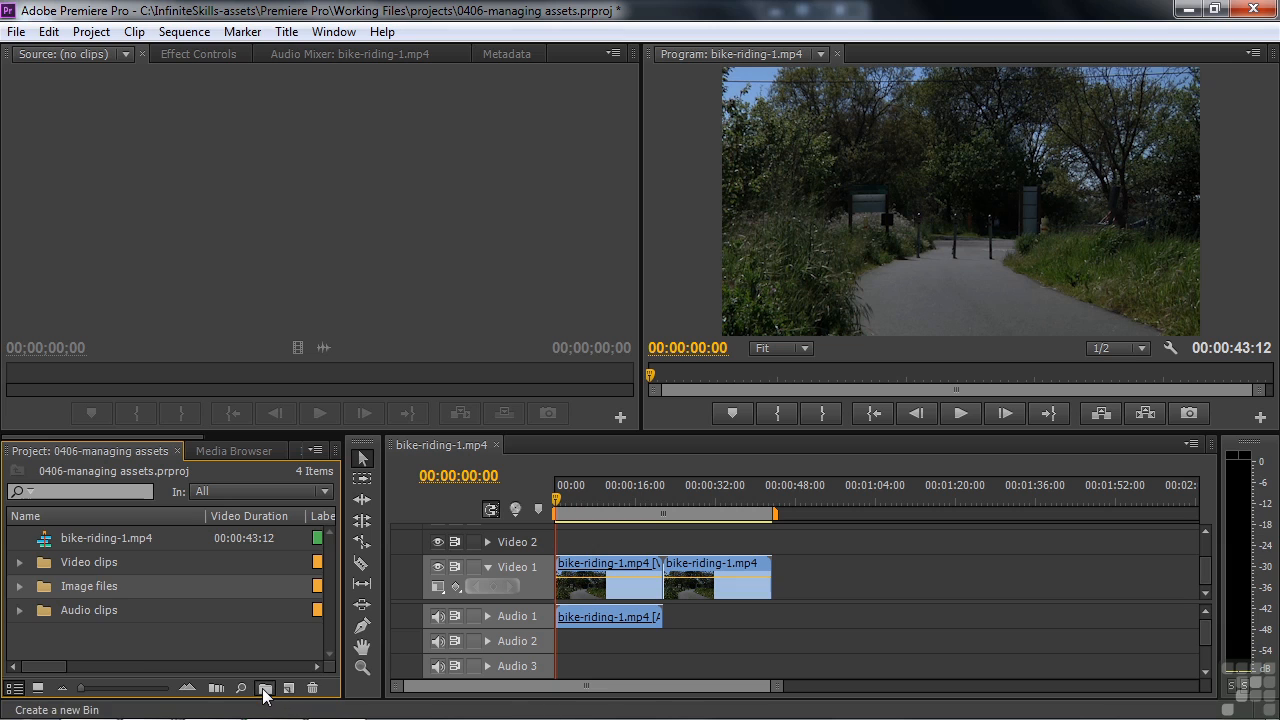
left_click(133, 648)
left_click(17, 588)
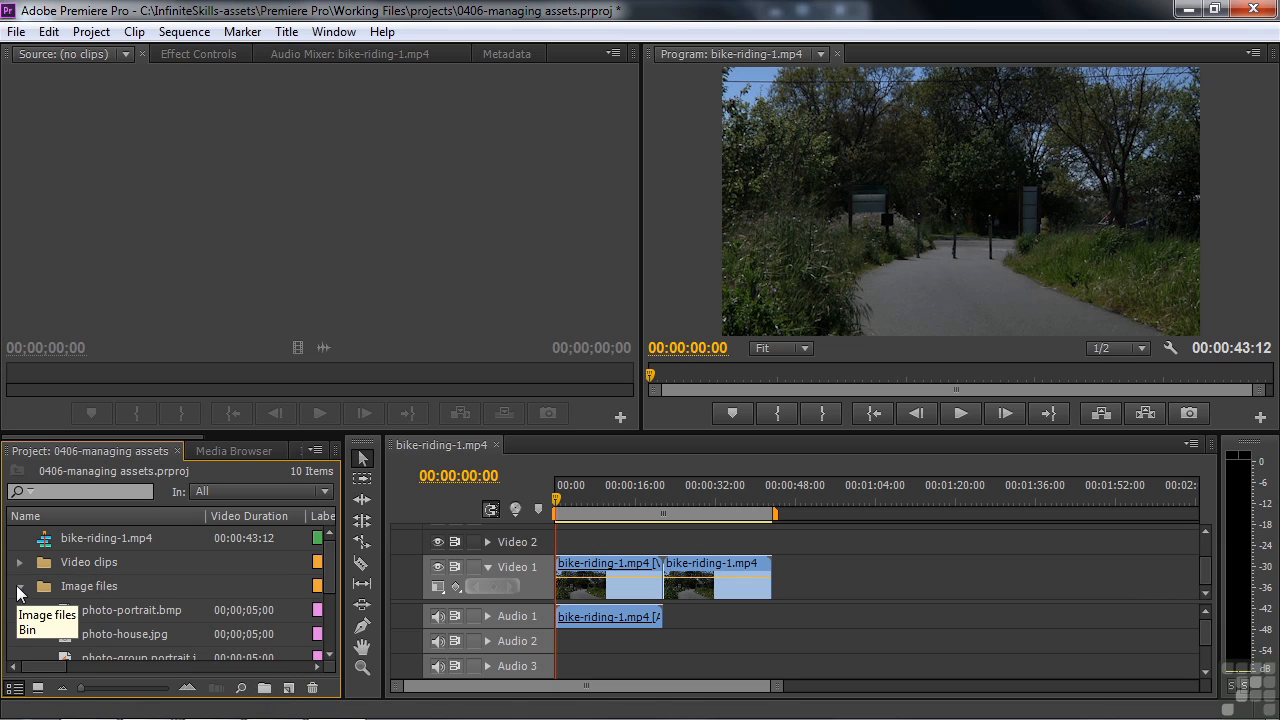
left_click_drag(331, 570, 331, 609)
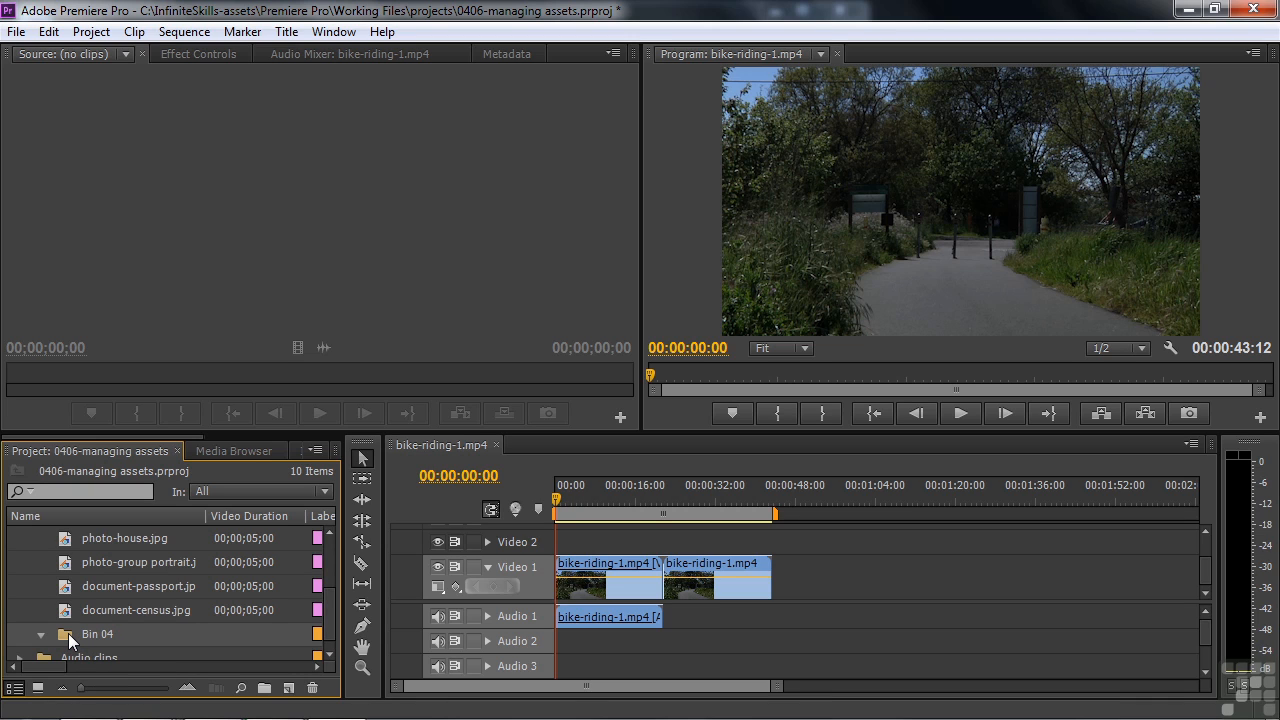
key("Delete")
left_click_drag(331, 614, 332, 556)
left_click(17, 588)
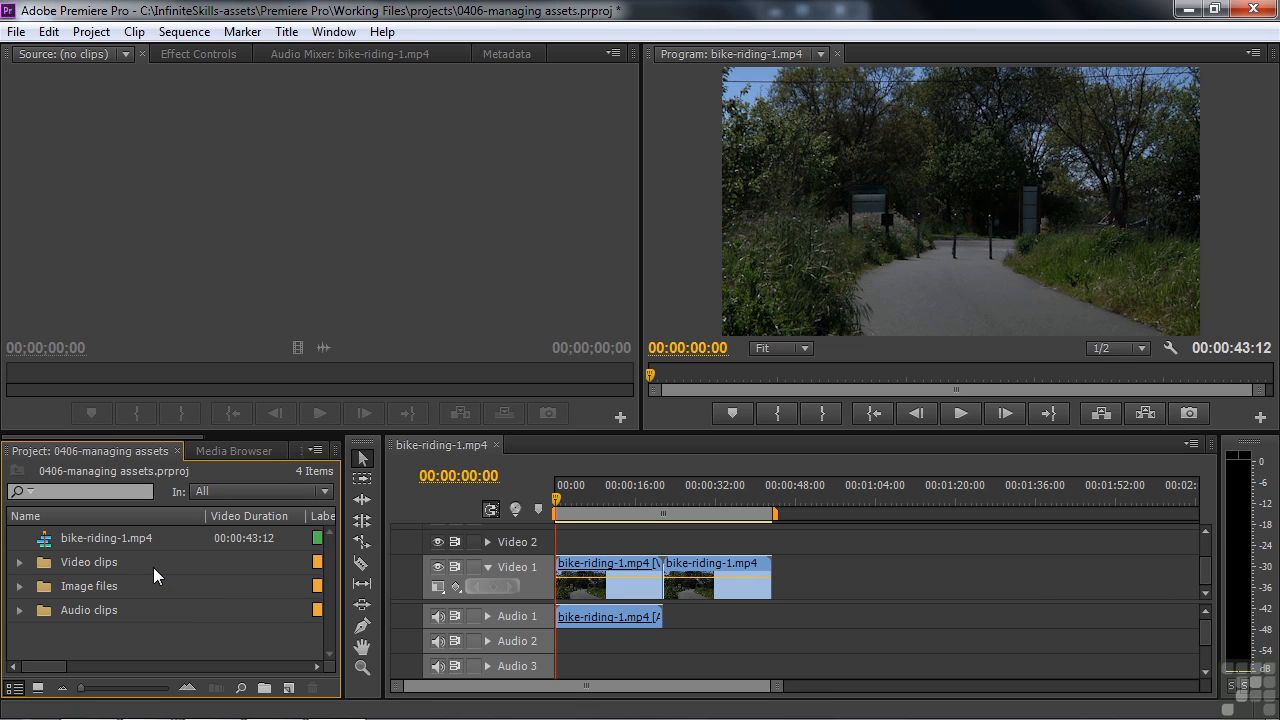
Open the Video clips bin in a separate window and close it, and review the bin-opening options in the General preferences
double_click(42, 561)
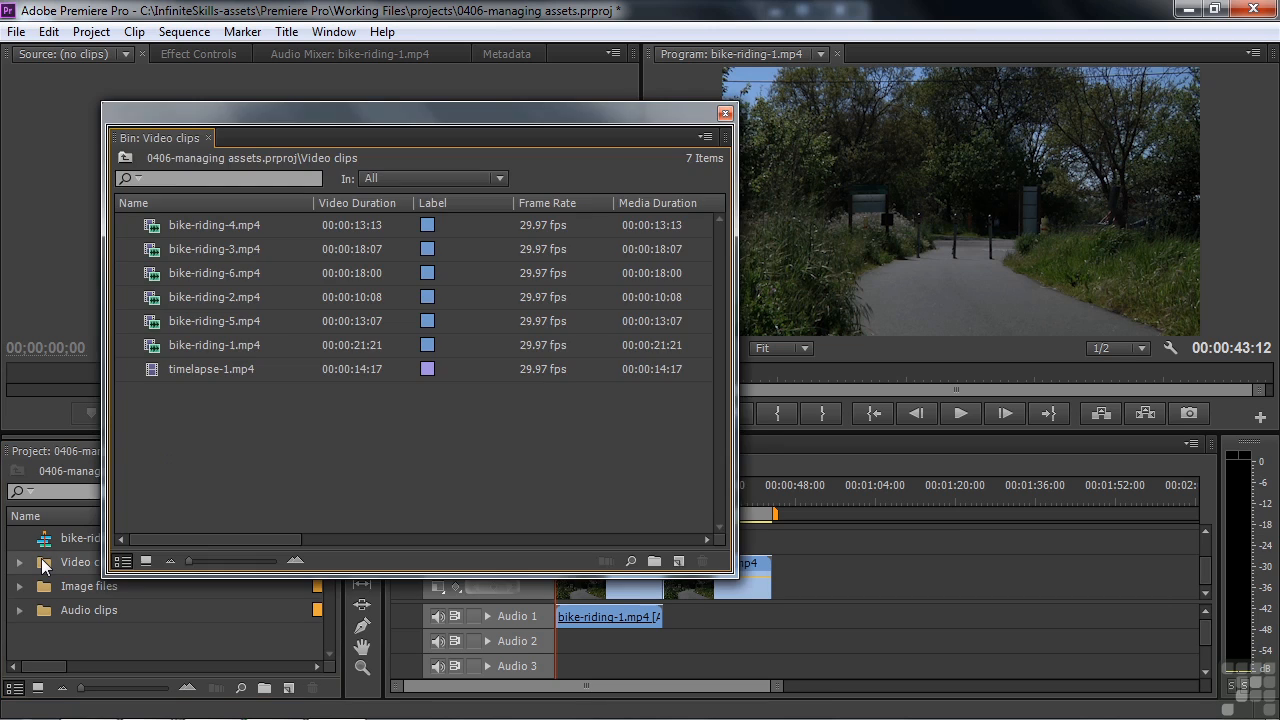
left_click(725, 117)
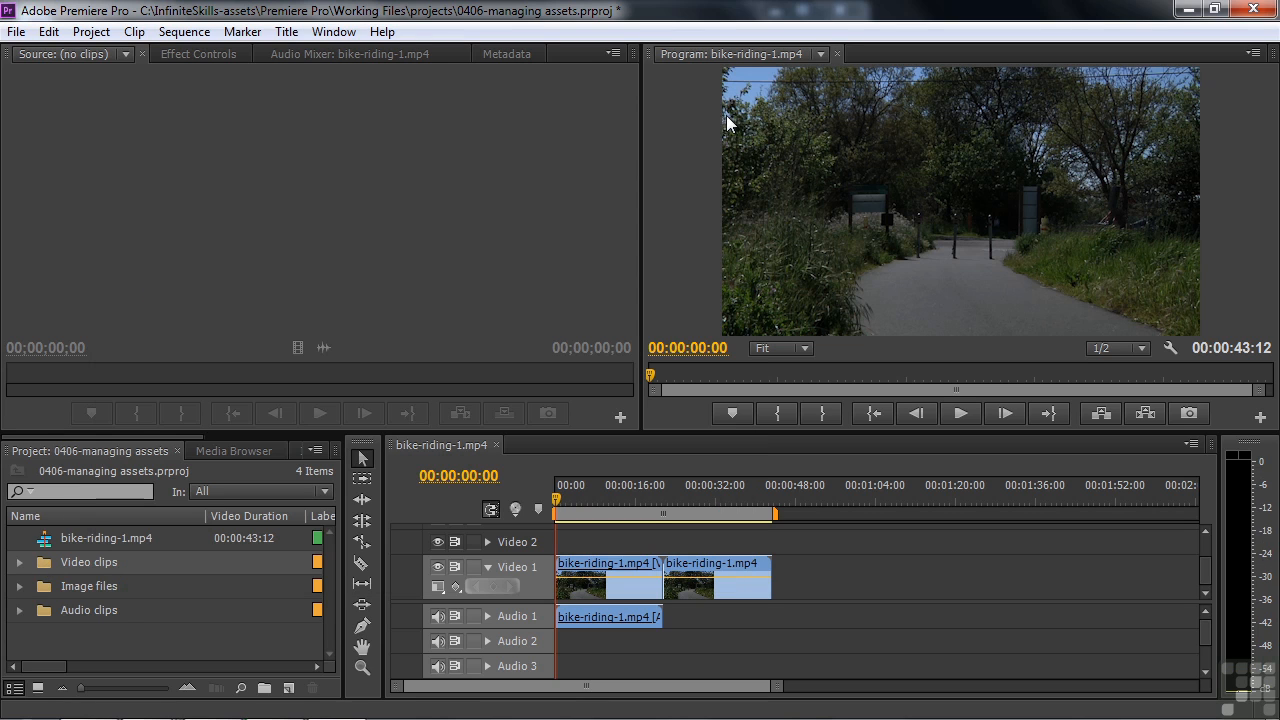
left_click(47, 34)
mouse_move(110, 522)
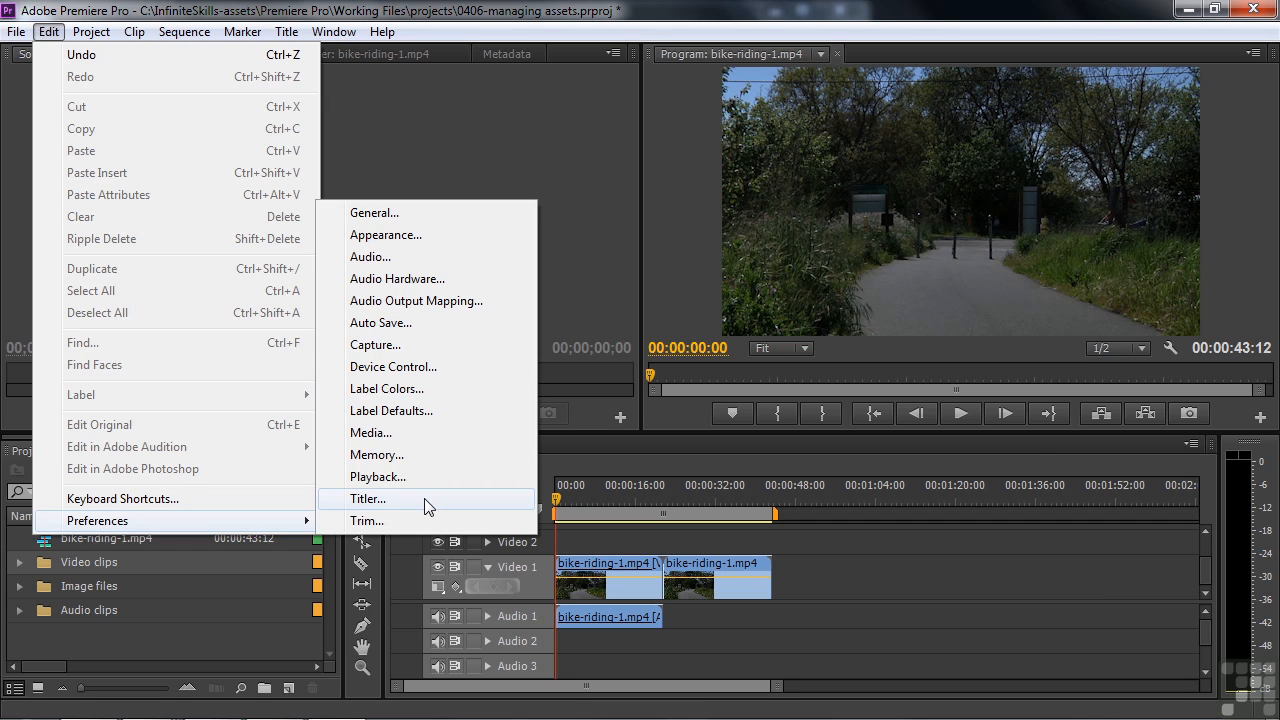
left_click(434, 212)
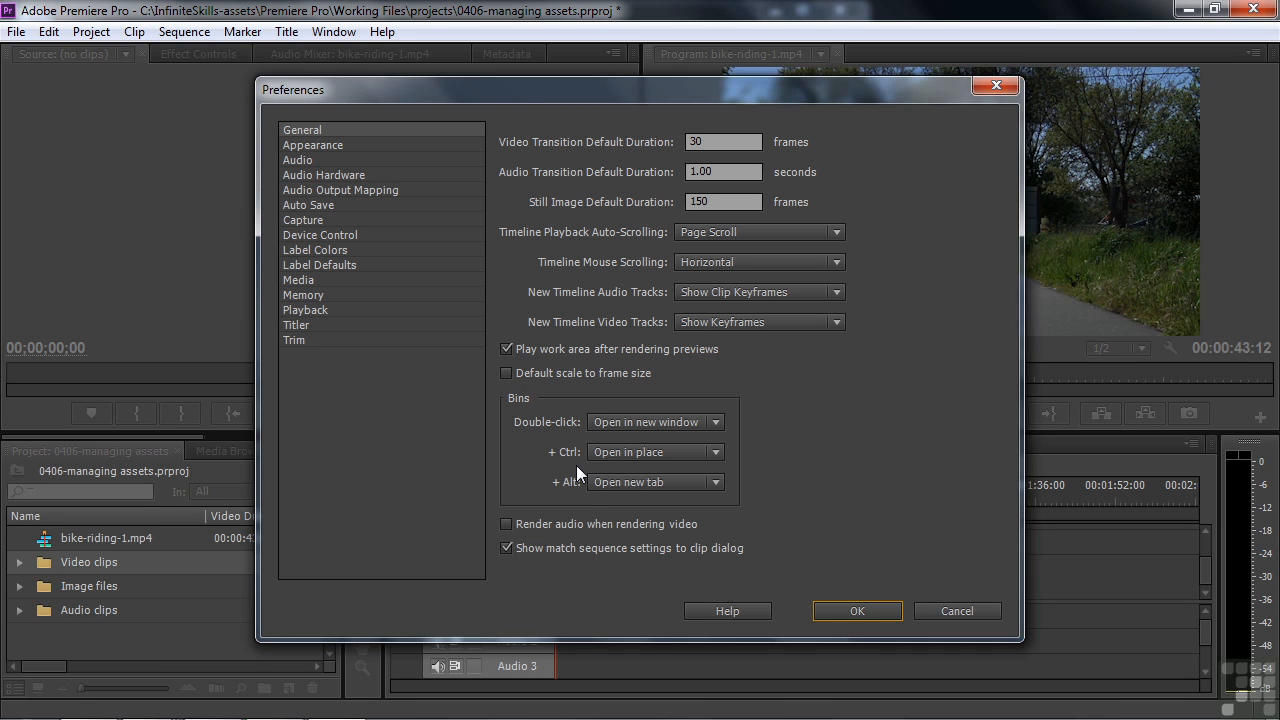
left_click(950, 612)
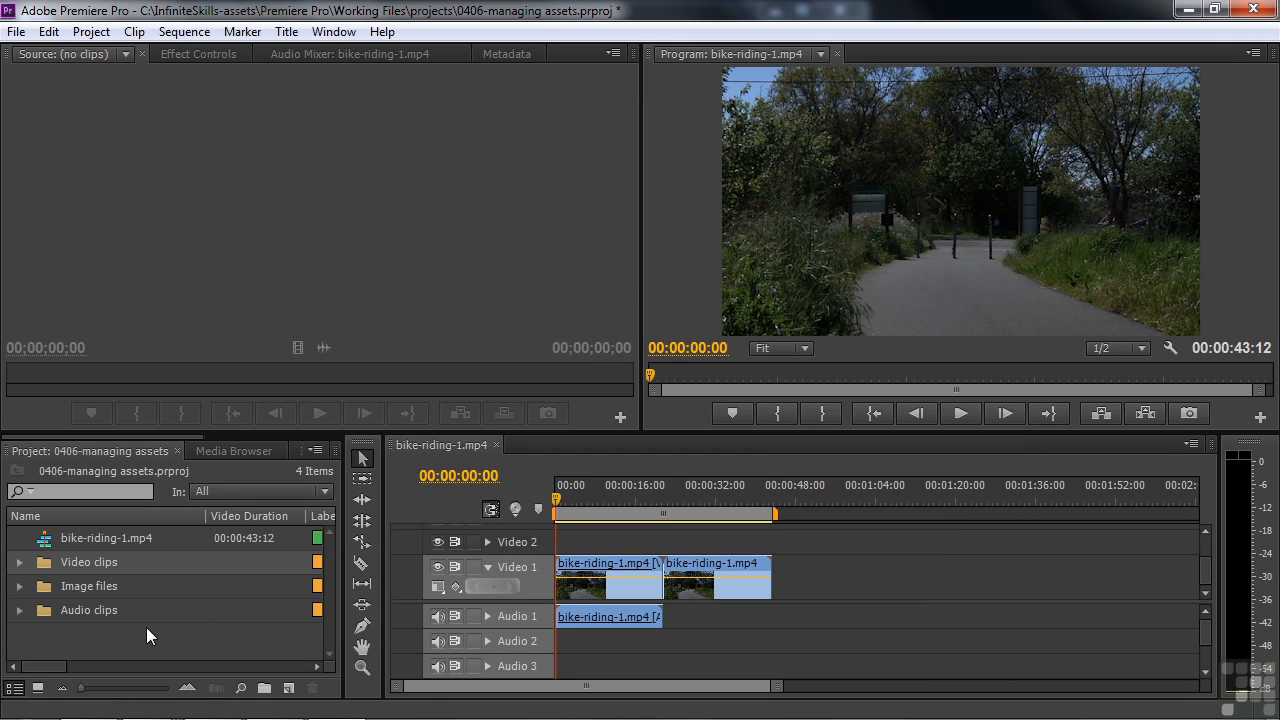
Open the Video clips bin in place, browse its clips in icon view, and return to the project's top level in list view
double_click(44, 562)
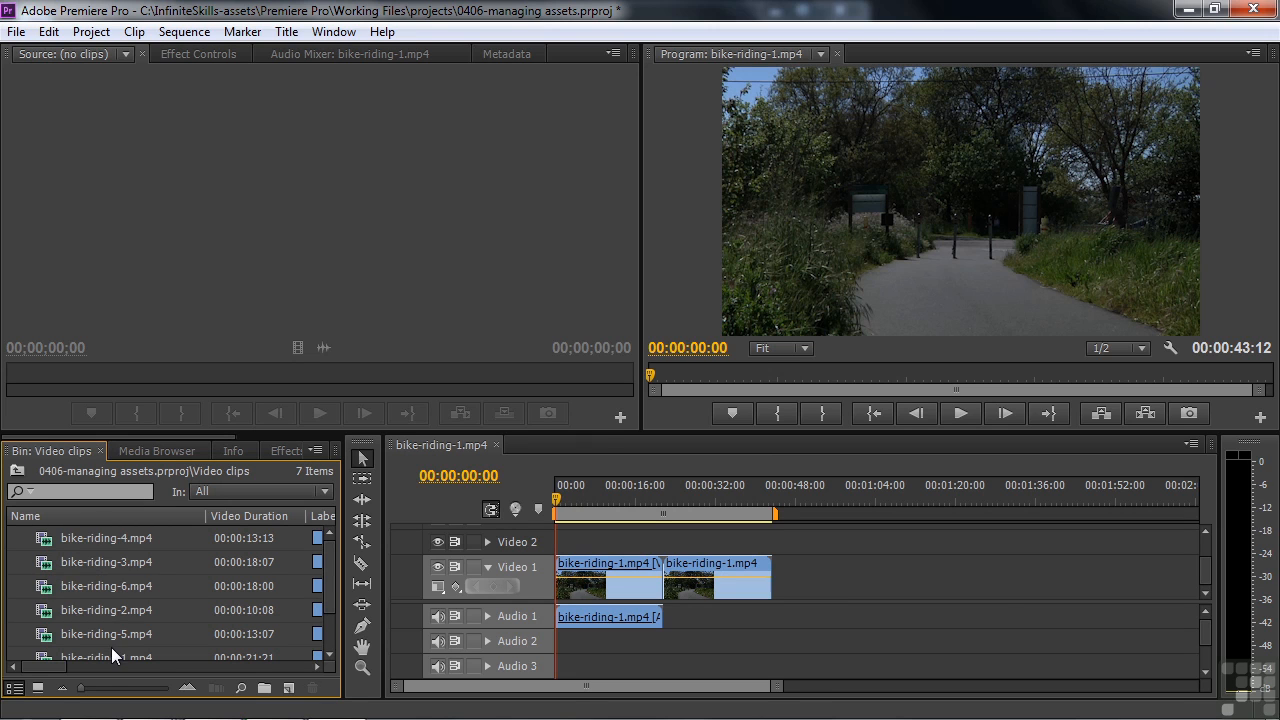
left_click(38, 688)
mouse_move(327, 551)
left_mouse_down()
mouse_move(321, 629)
mouse_move(334, 530)
left_mouse_up()
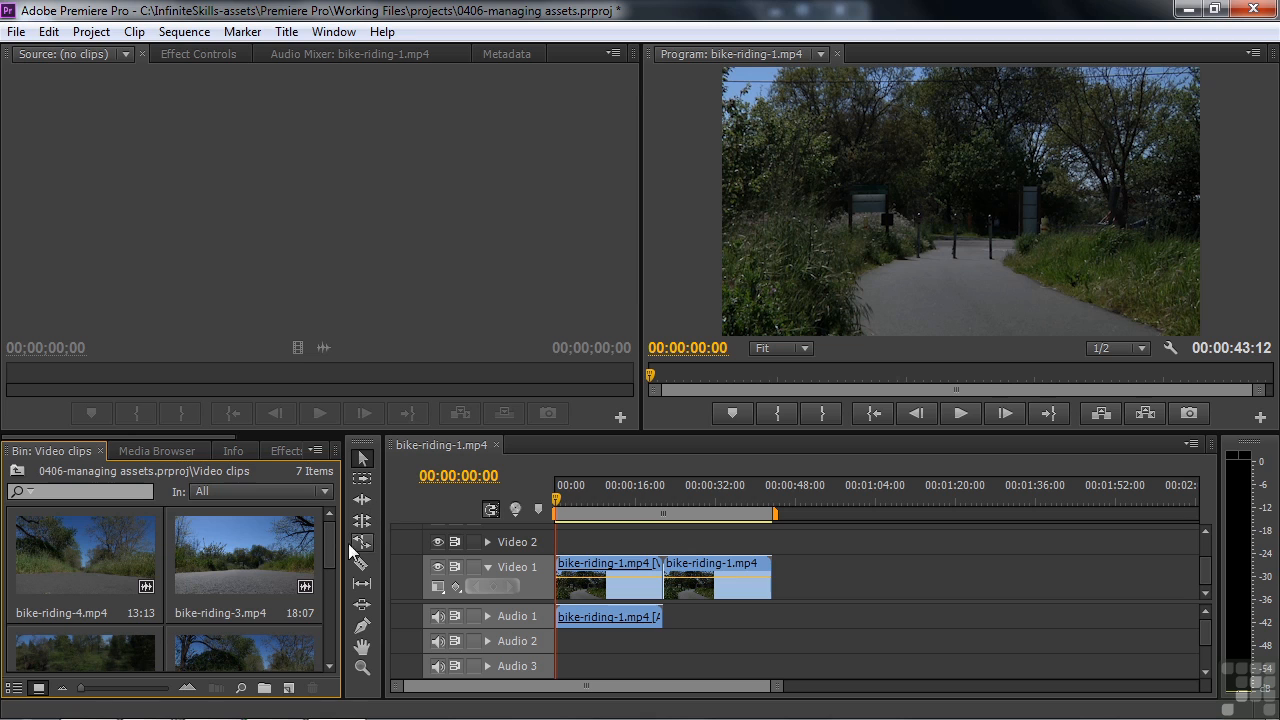
mouse_move(328, 534)
left_mouse_down()
mouse_move(328, 614)
mouse_move(336, 521)
left_mouse_up()
left_click(16, 471)
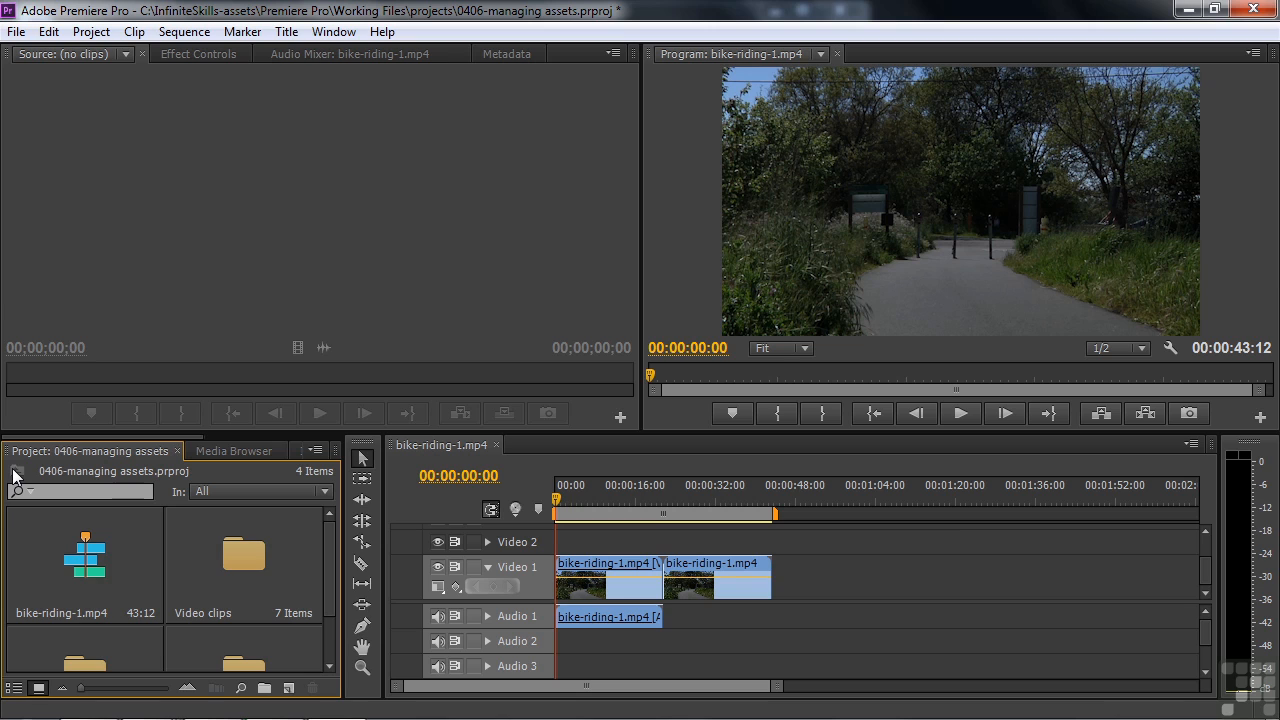
left_click(14, 688)
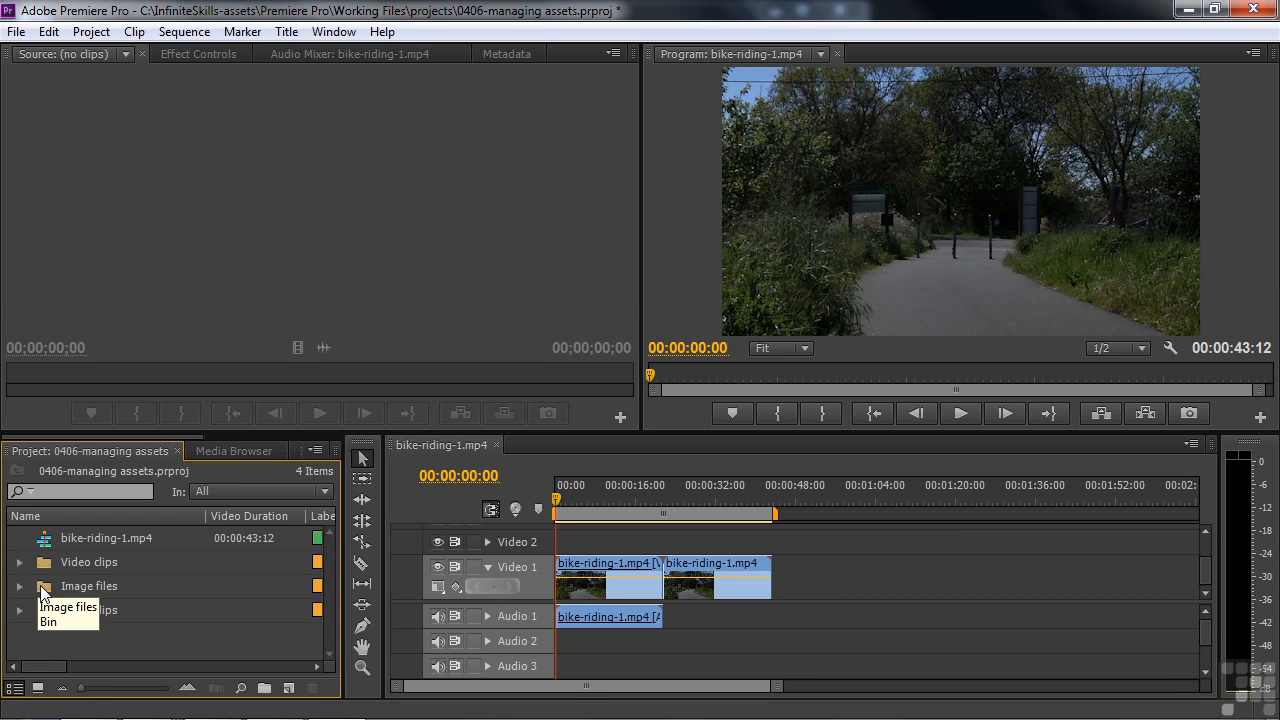
Open the Image files bin in place, browse its thumbnails in icon view, and switch back to list view
double_click(42, 588)
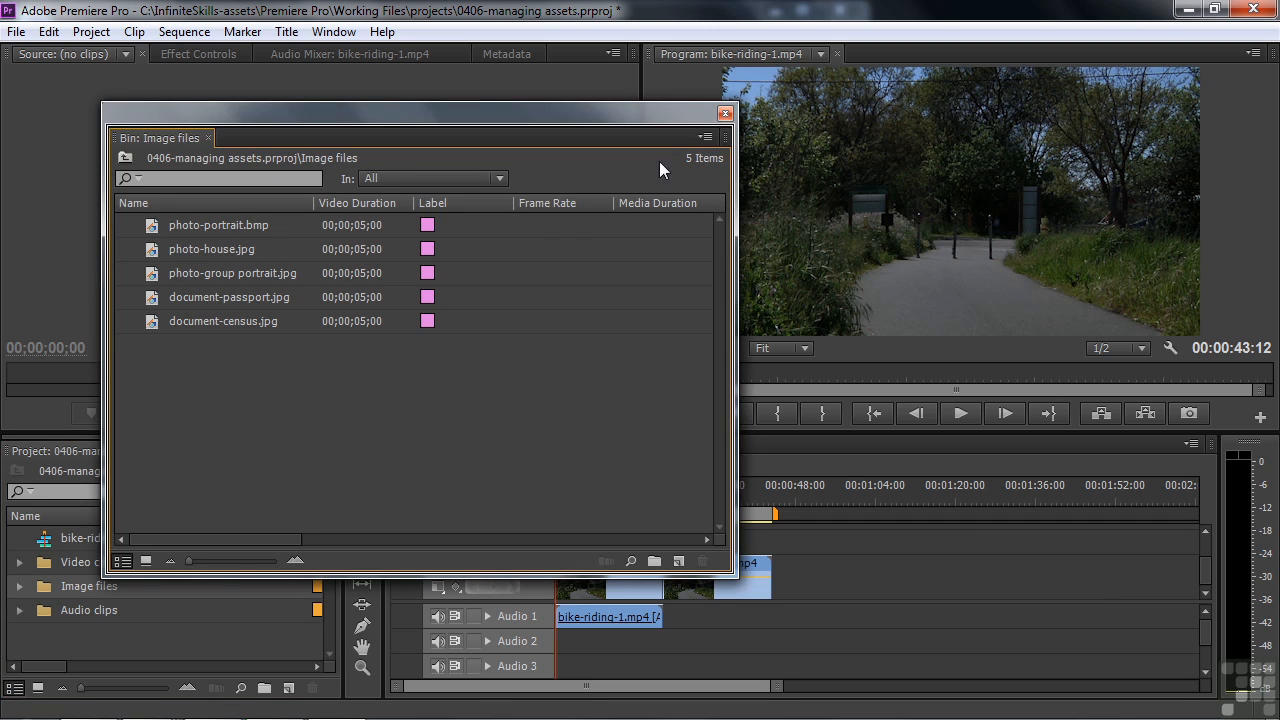
left_click(725, 113)
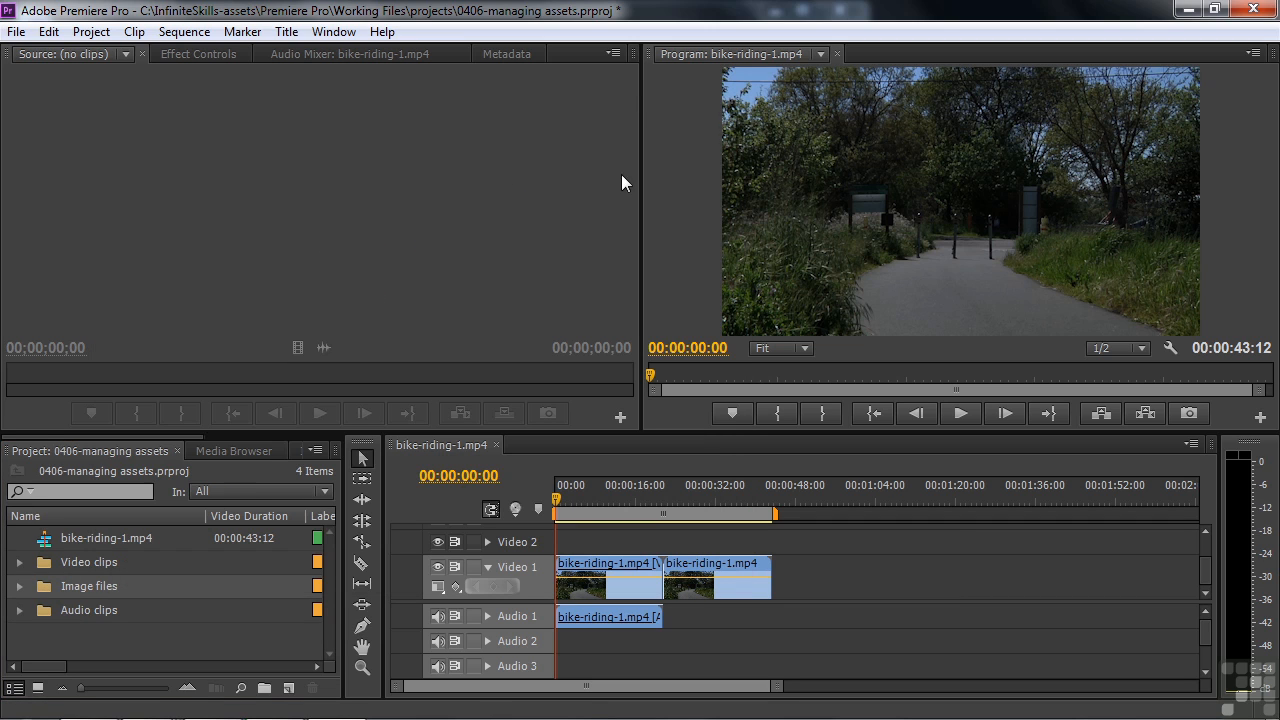
double_click(42, 588, "ctrl")
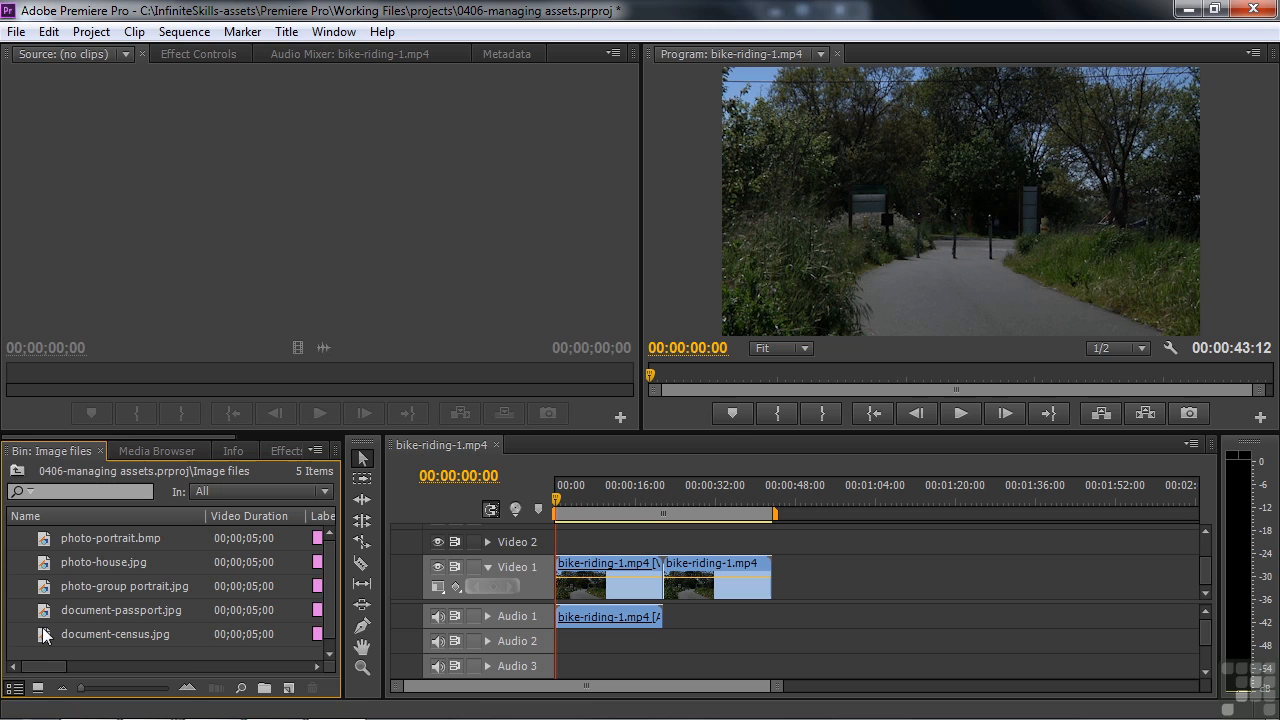
left_click(38, 687)
mouse_move(327, 550)
left_mouse_down()
mouse_move(313, 625)
mouse_move(330, 528)
left_mouse_up()
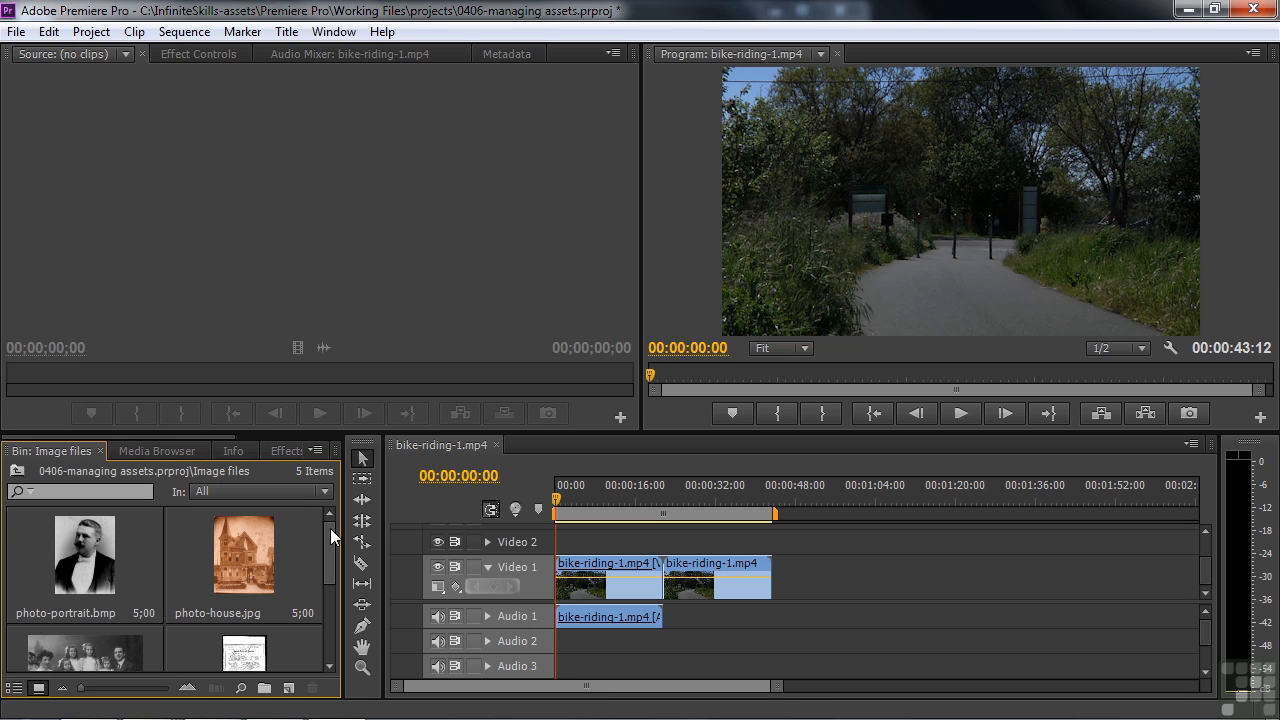
left_click(16, 687)
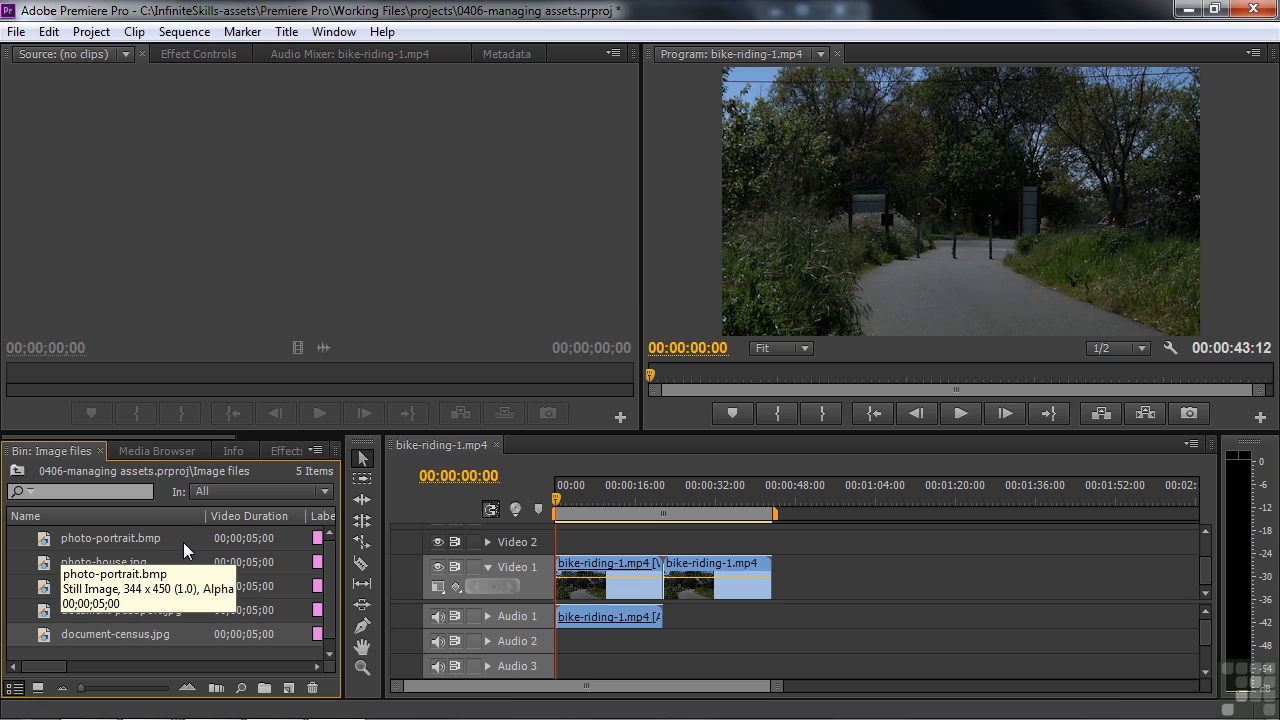
left_click(79, 537)
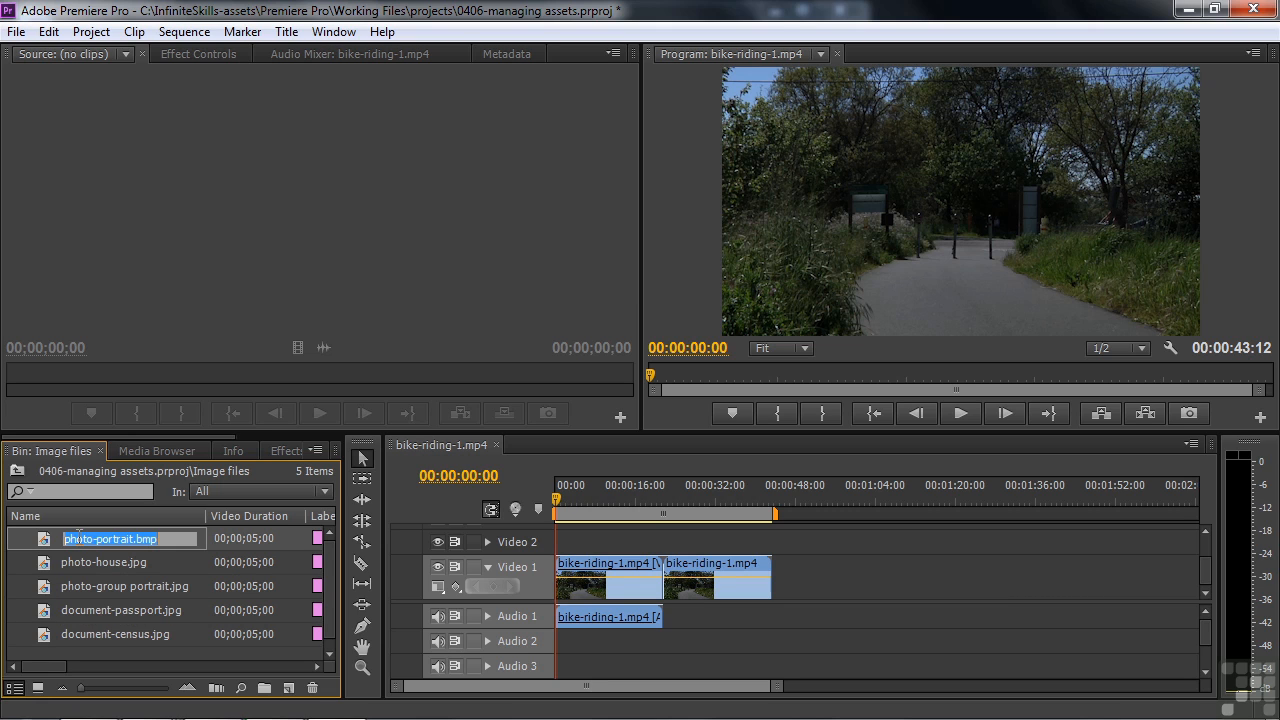
right_click(71, 563)
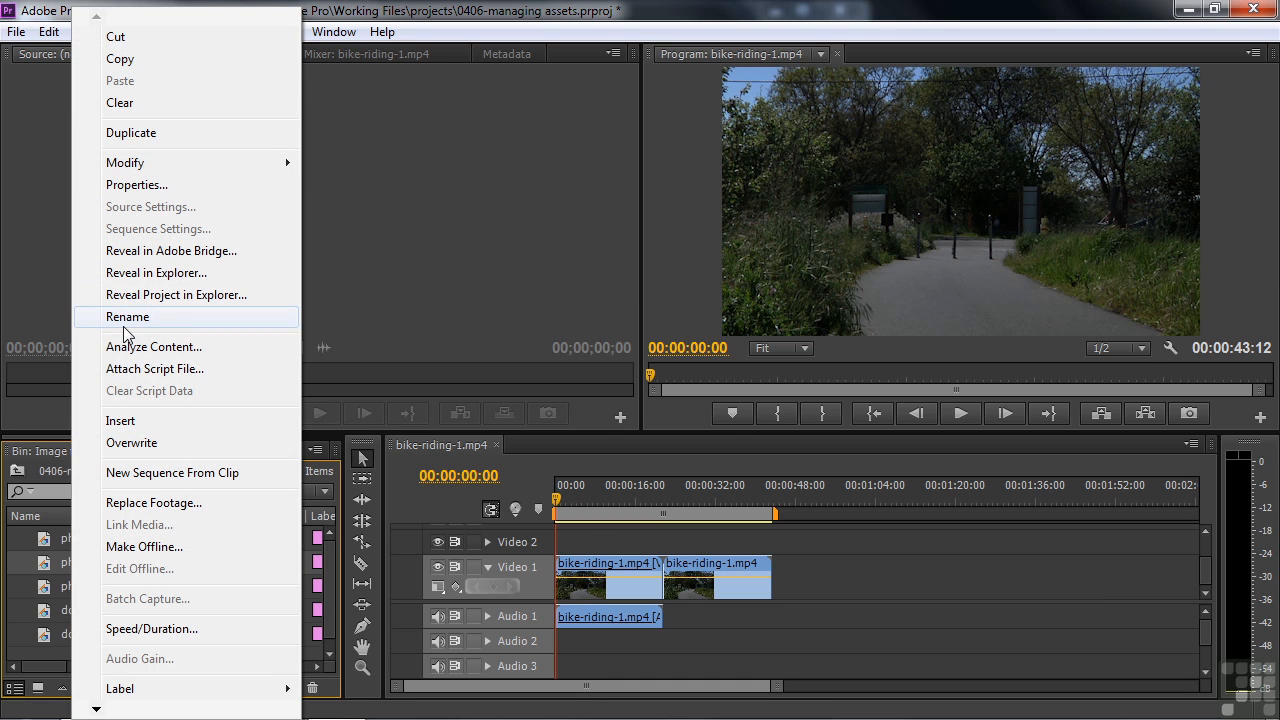
left_click(58, 571)
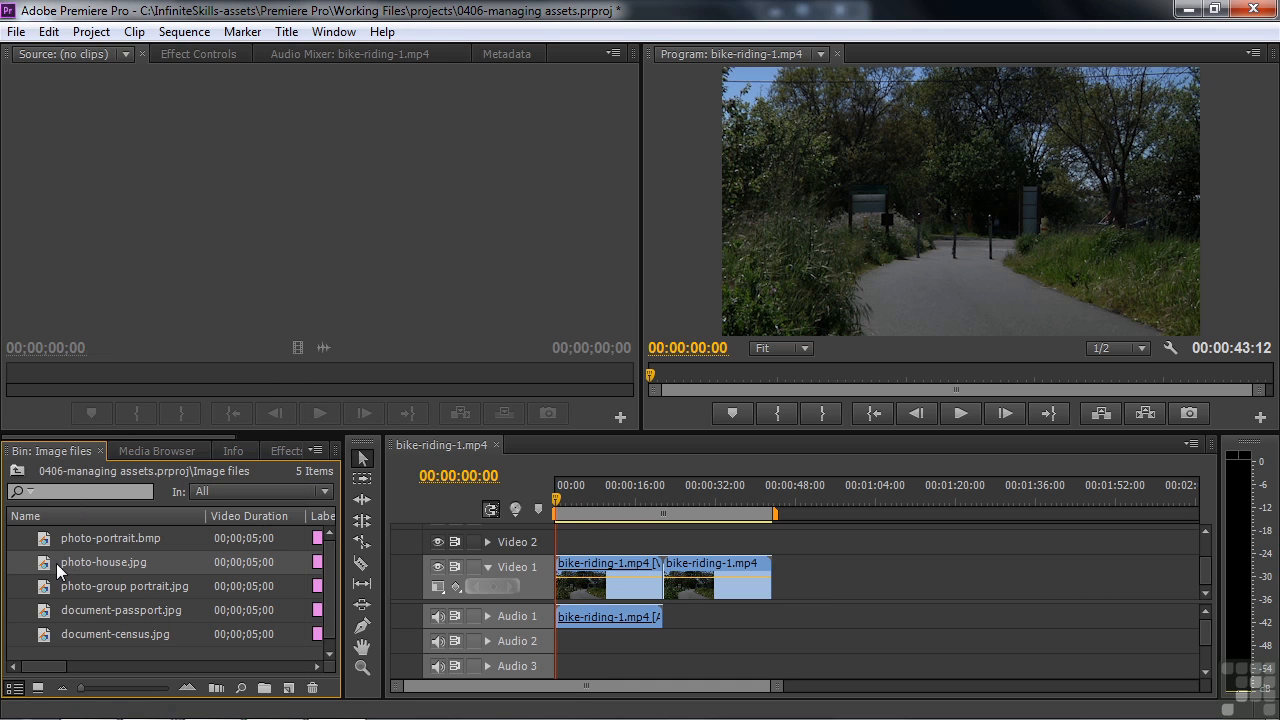
Rename photo-house.jpg in the Image files bin as House
left_click(66, 563)
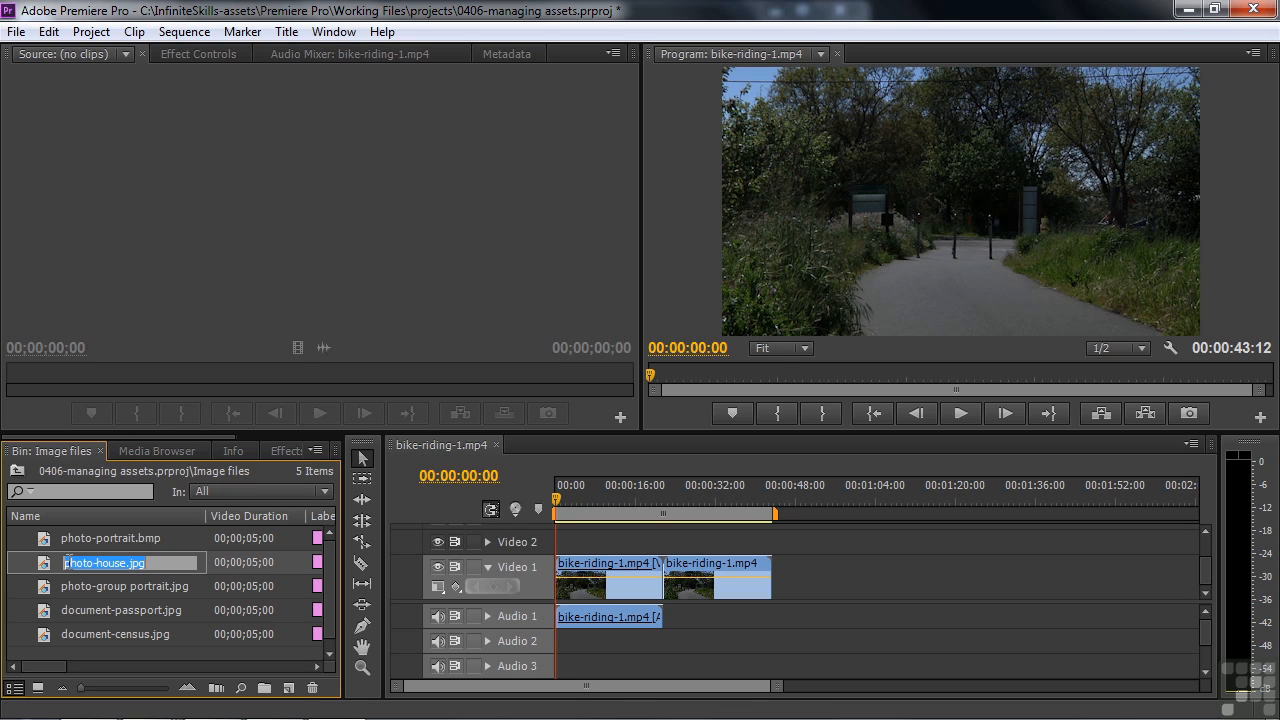
type("House")
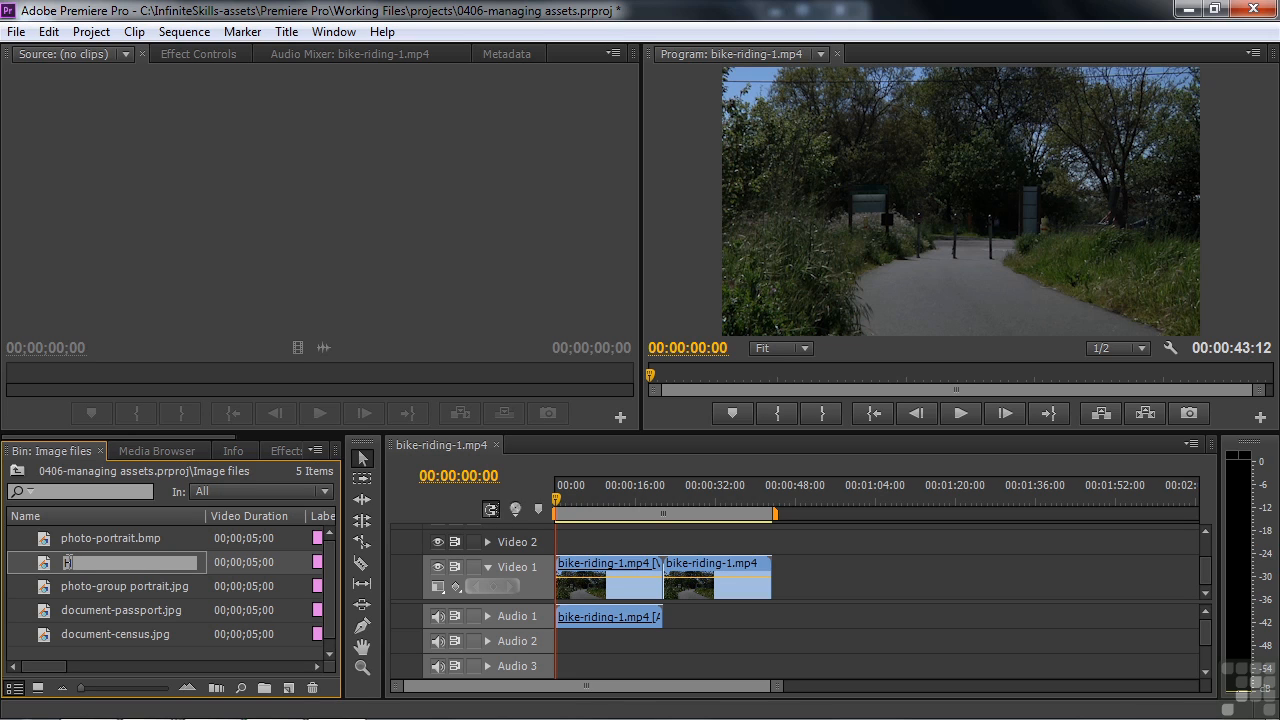
key("Tab")
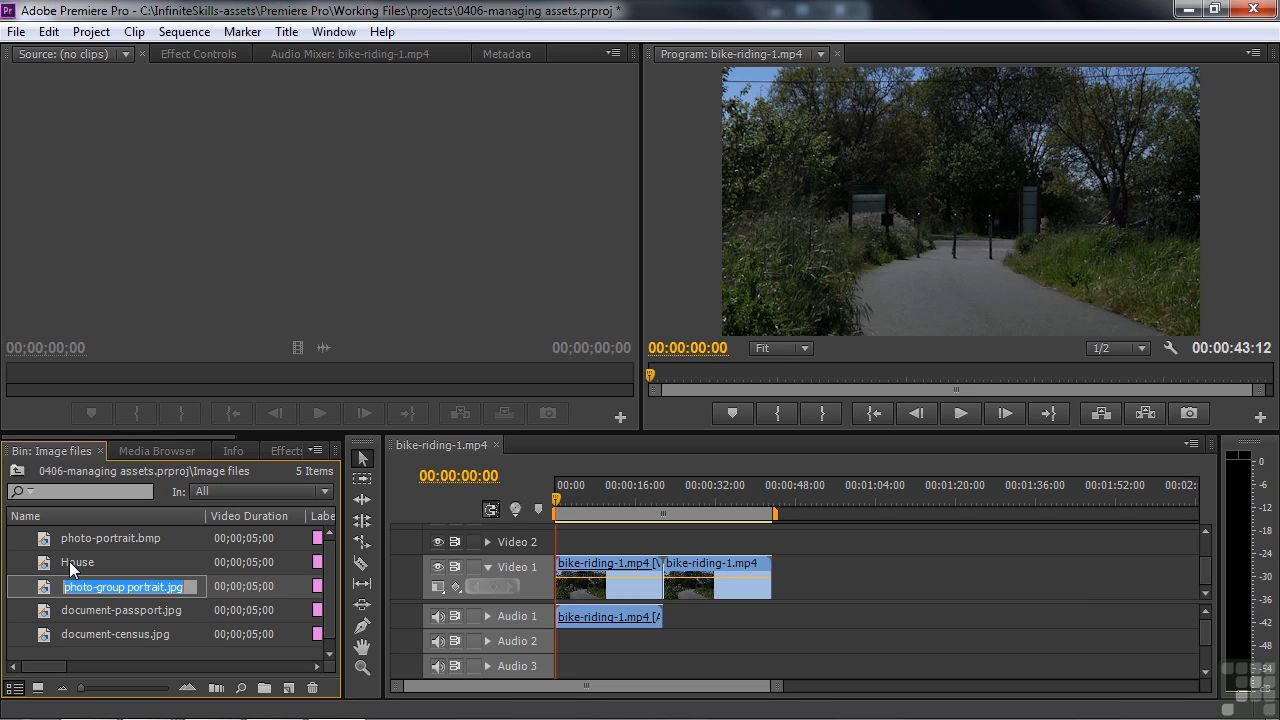
left_click(69, 561)
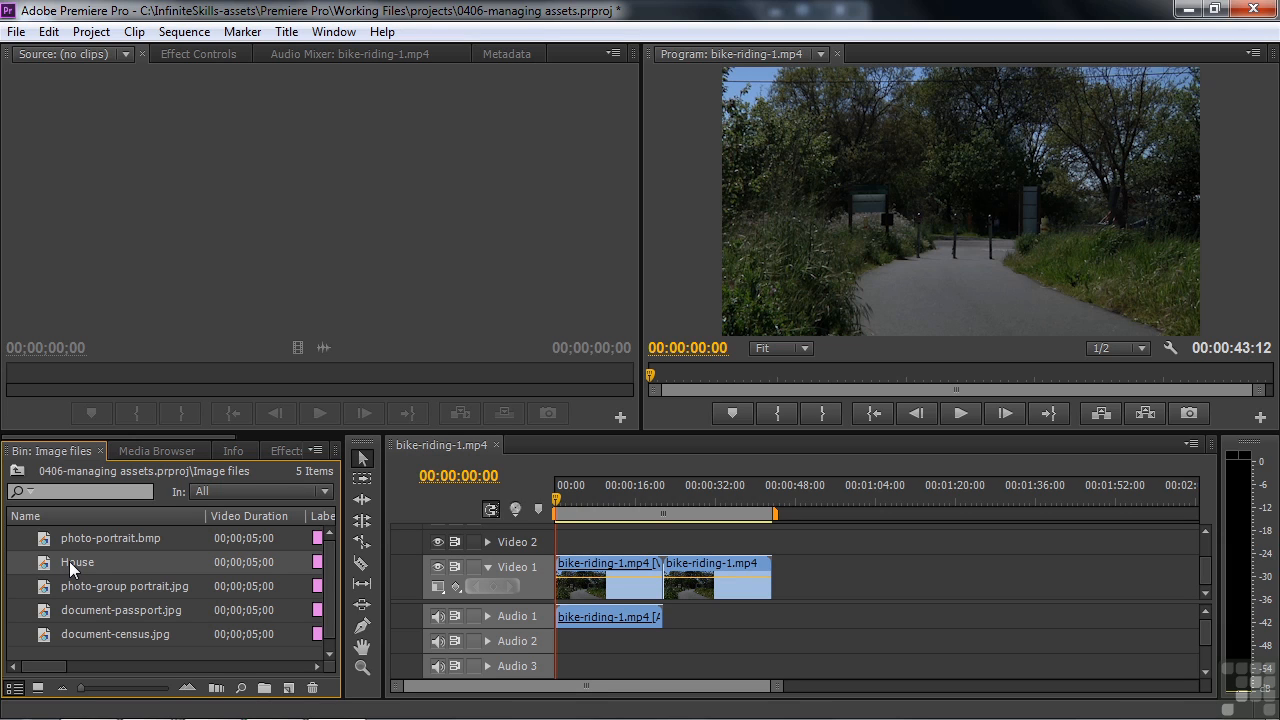
Rename photo-group portrait.jpg as Group portrait and document-passport.jpg as Passport
left_click(92, 583)
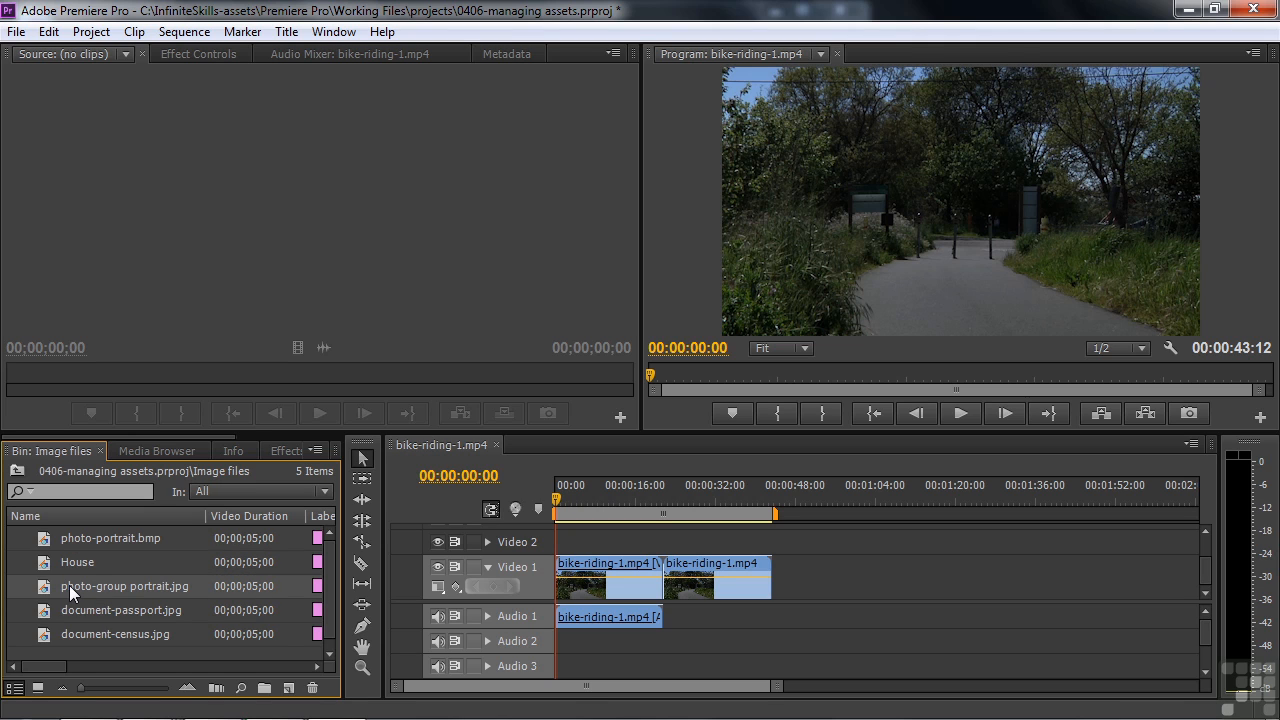
left_click(69, 585)
type("Group por")
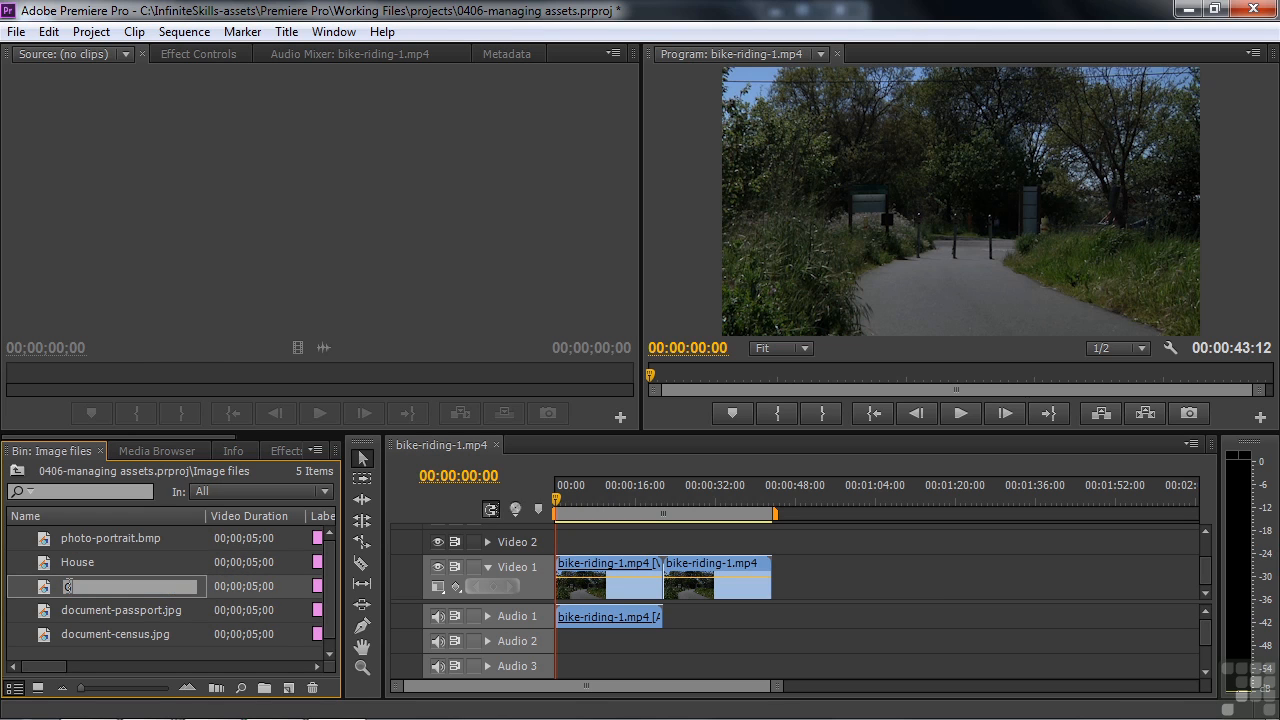
type("trait")
key("Tab")
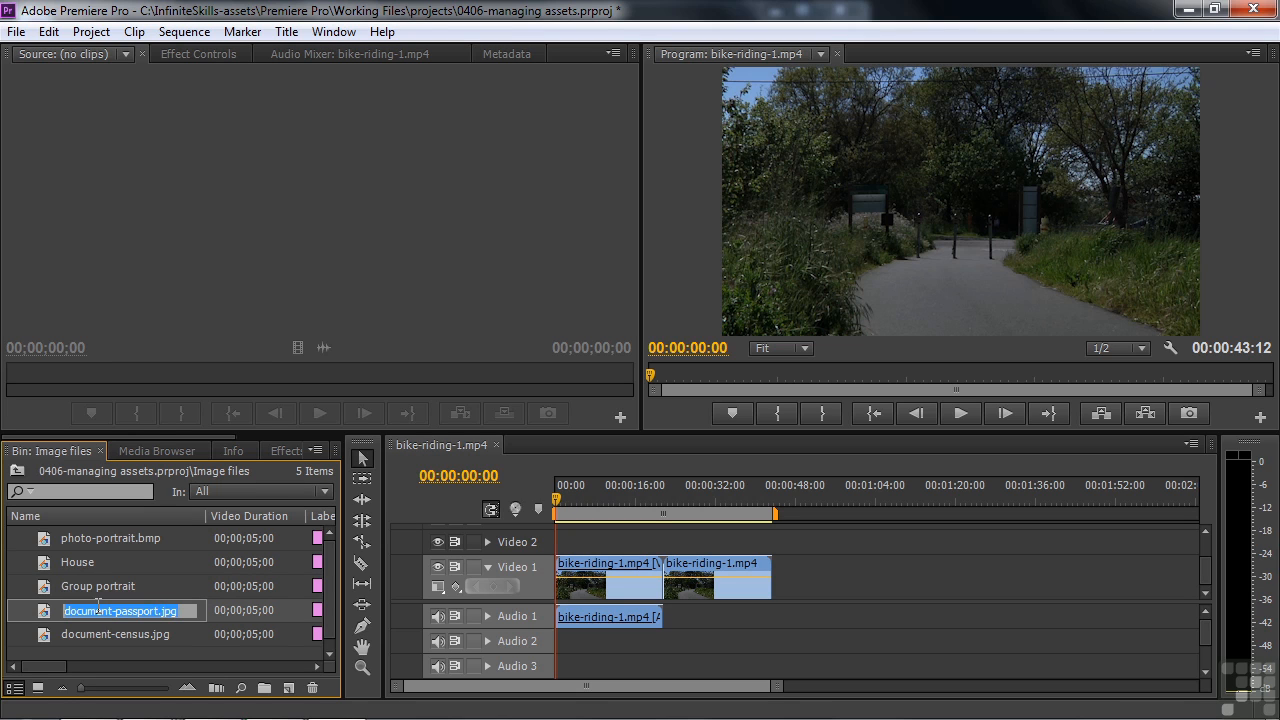
type("Passport")
key("Tab")
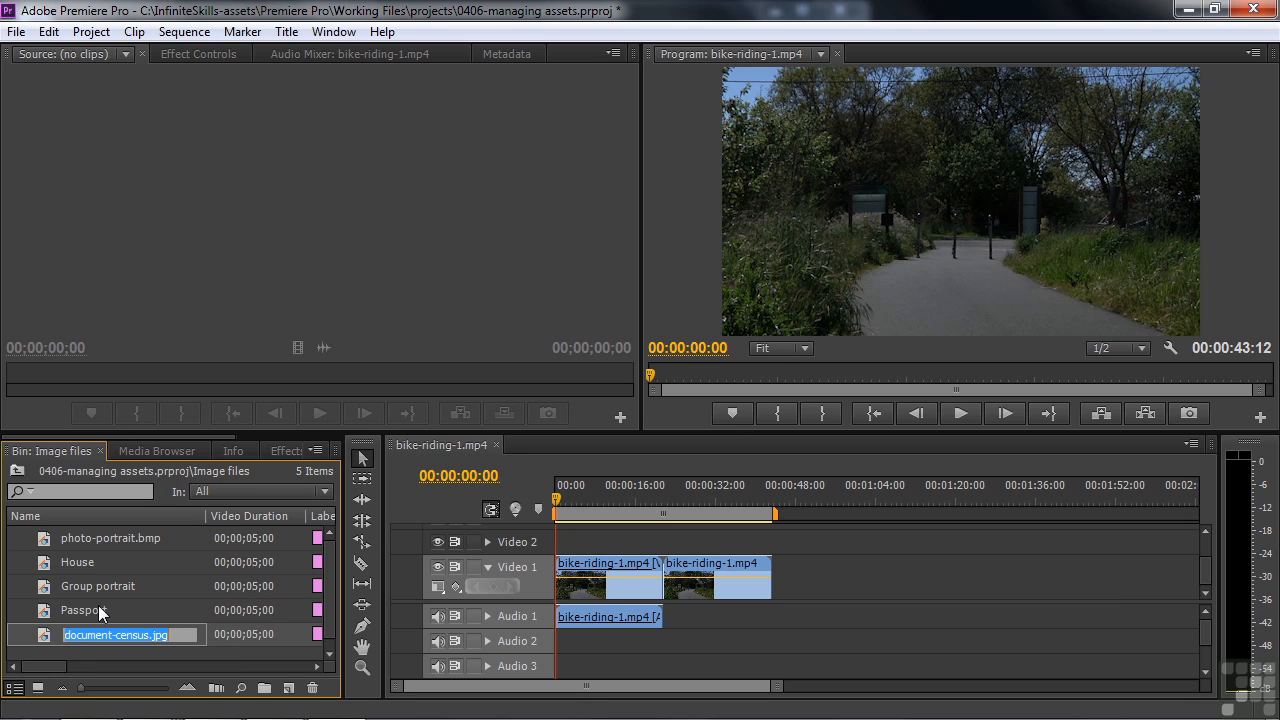
Sort the assets in the Image files bin by name in descending order
left_click(67, 514)
left_click(114, 516)
left_click(114, 516)
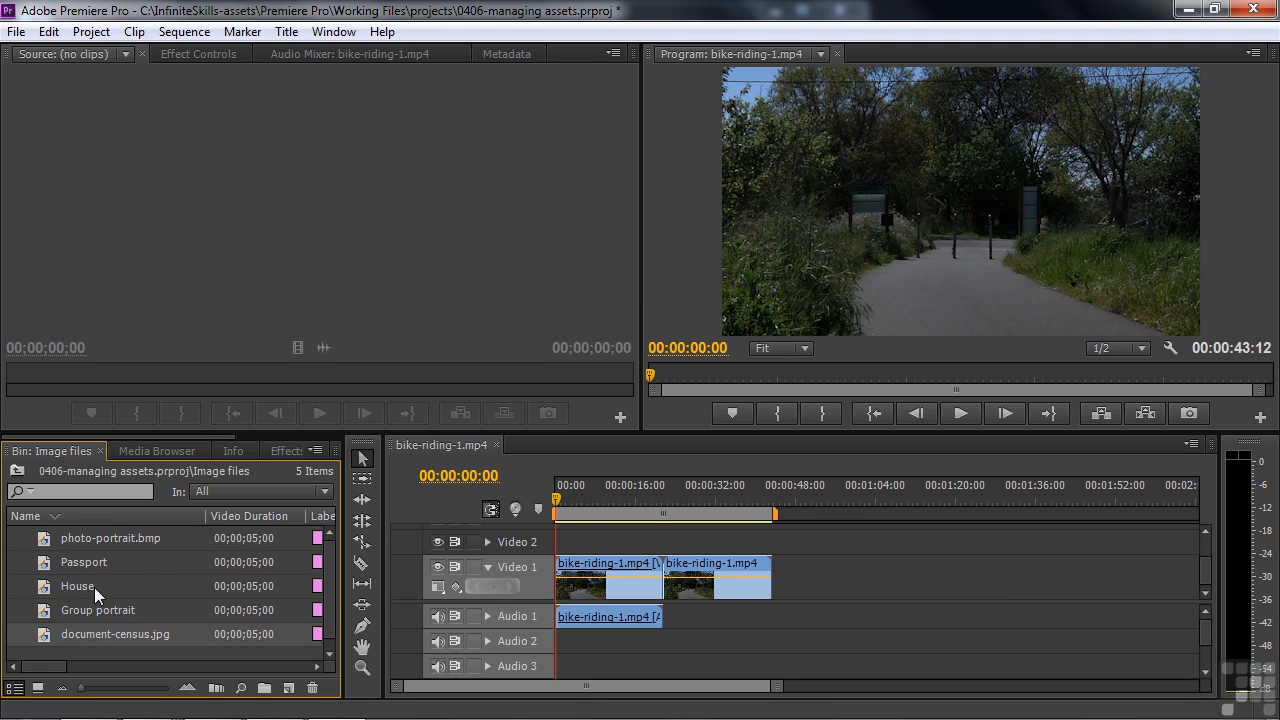